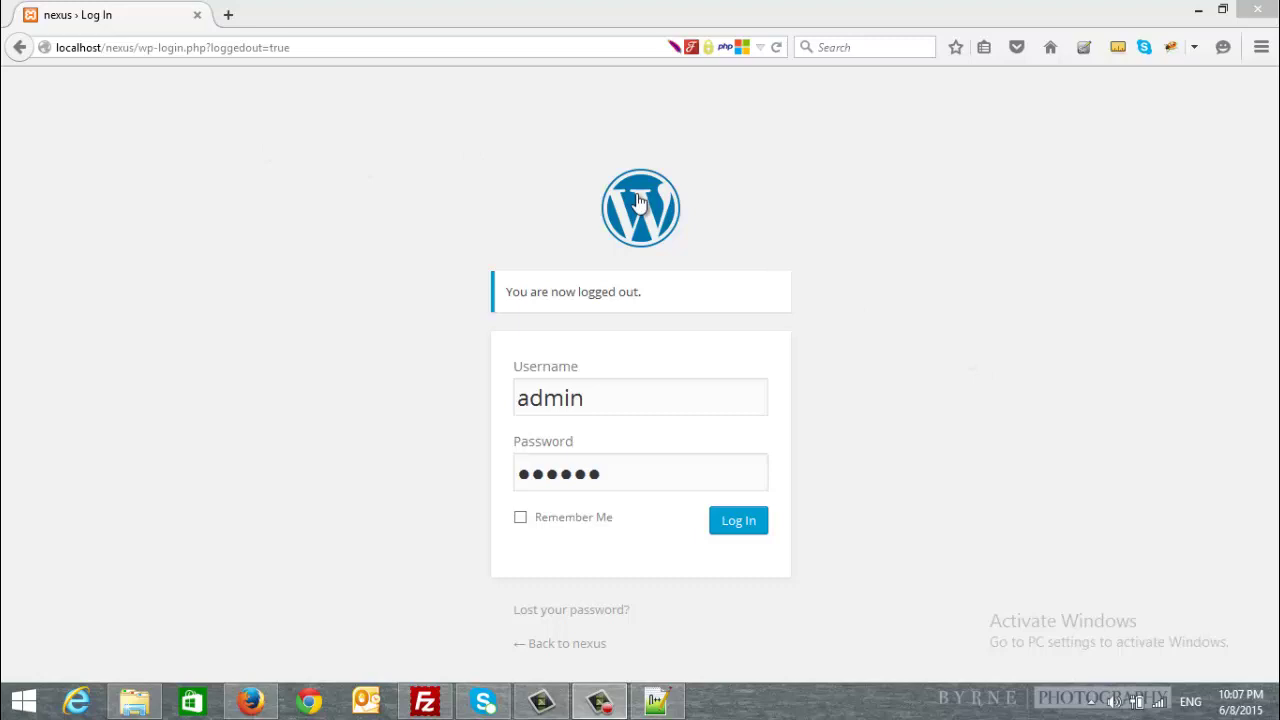
Step: Submit the login form as the site administrator and scroll down the nexus dashboard
click(737, 520)
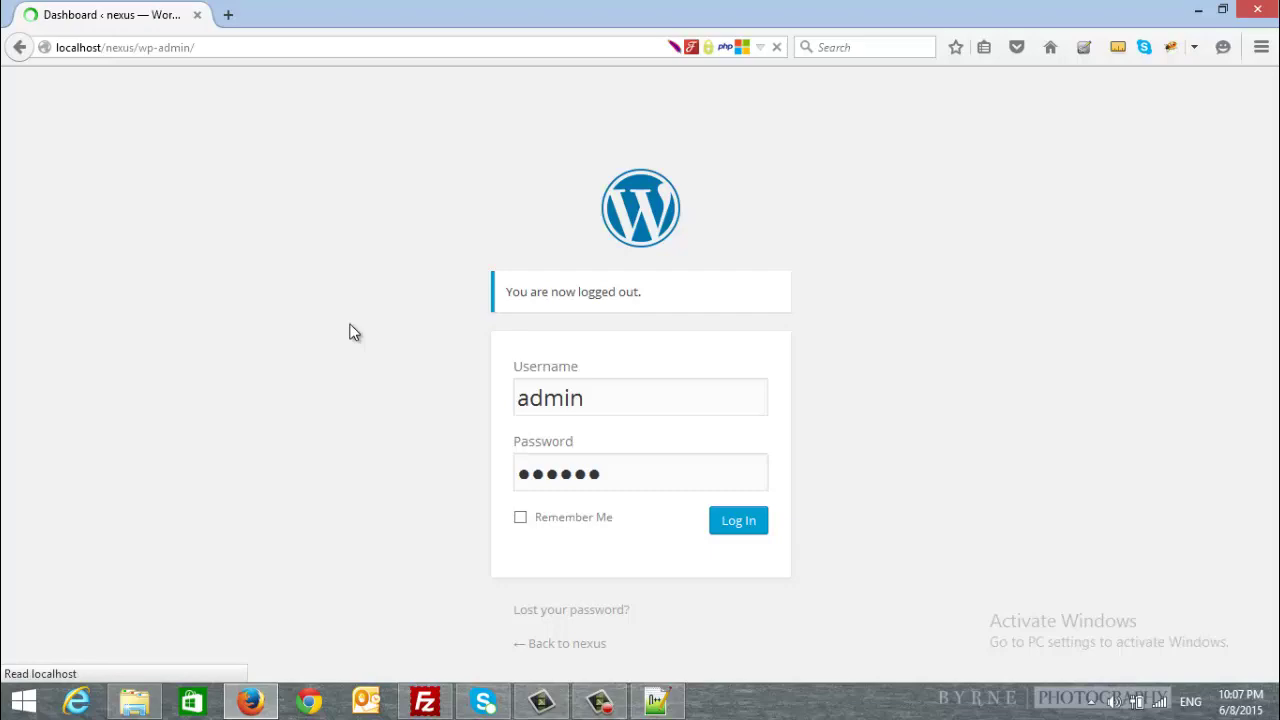
scroll(165, 456, down, 1)
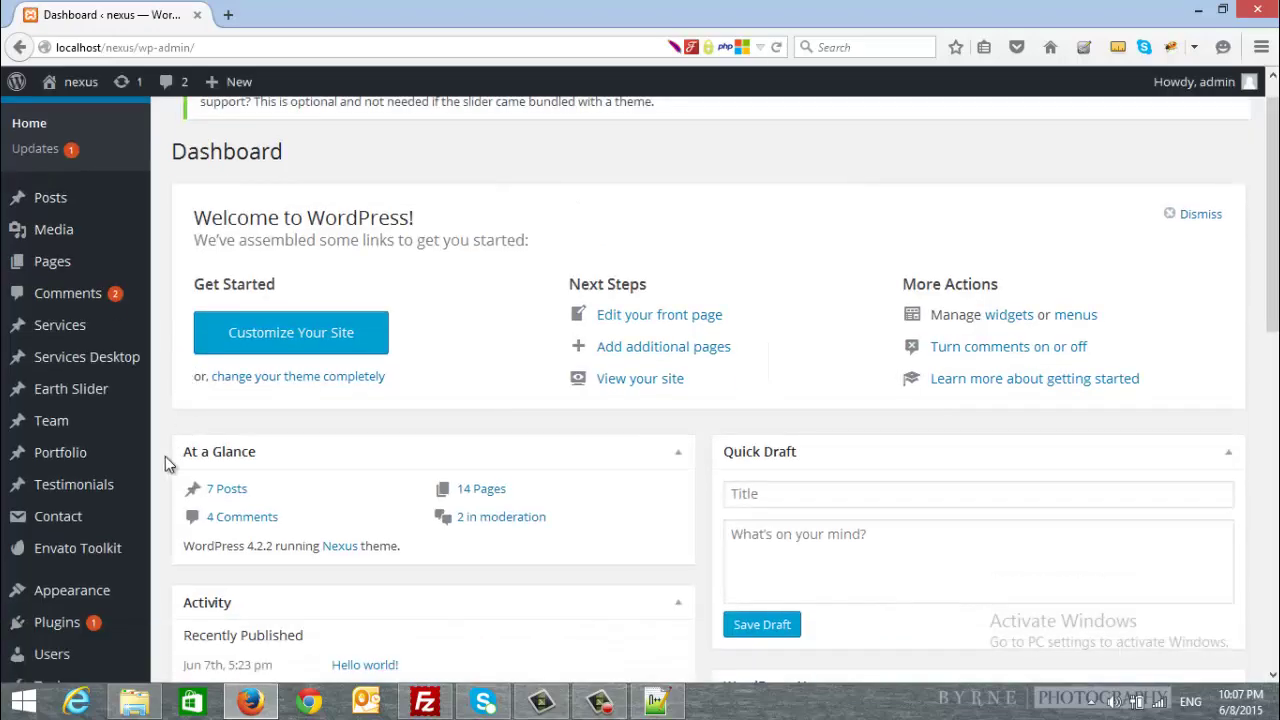
scroll(90, 590, down, 5)
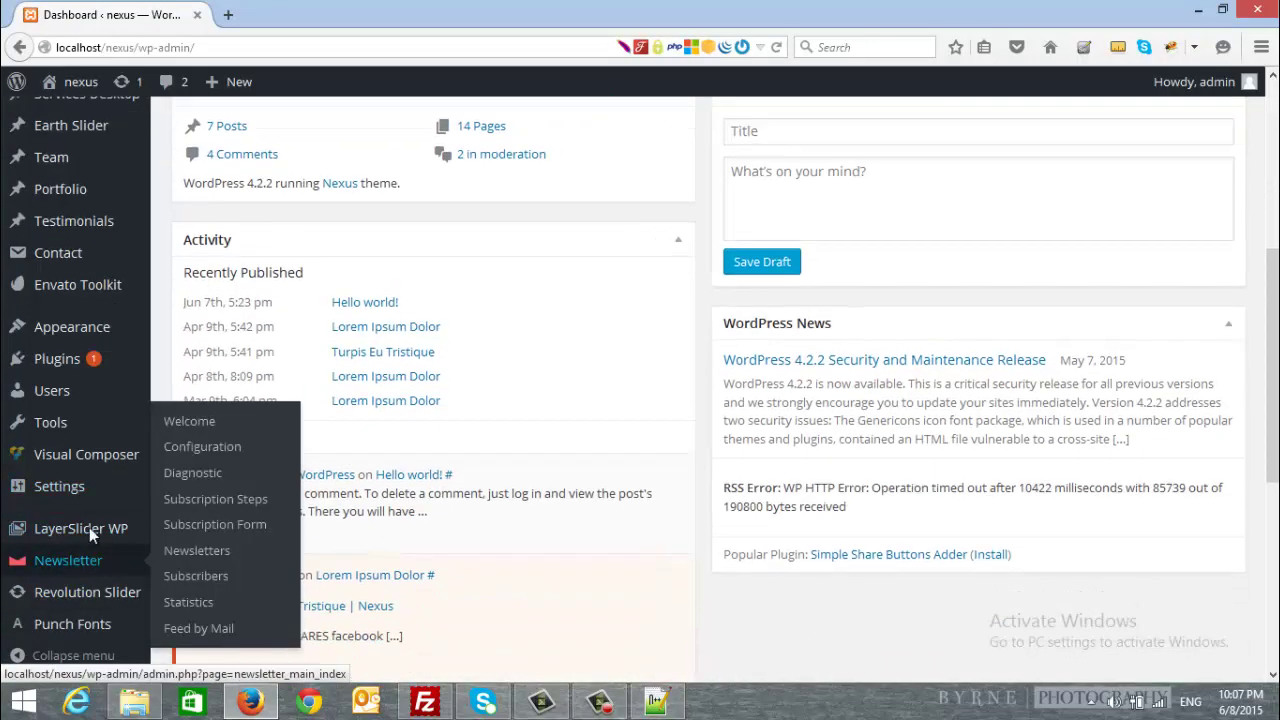
Step: Open Appearance > Menus and keep Multi Menu (Header Menu) selected for editing
mouse_move(94, 318)
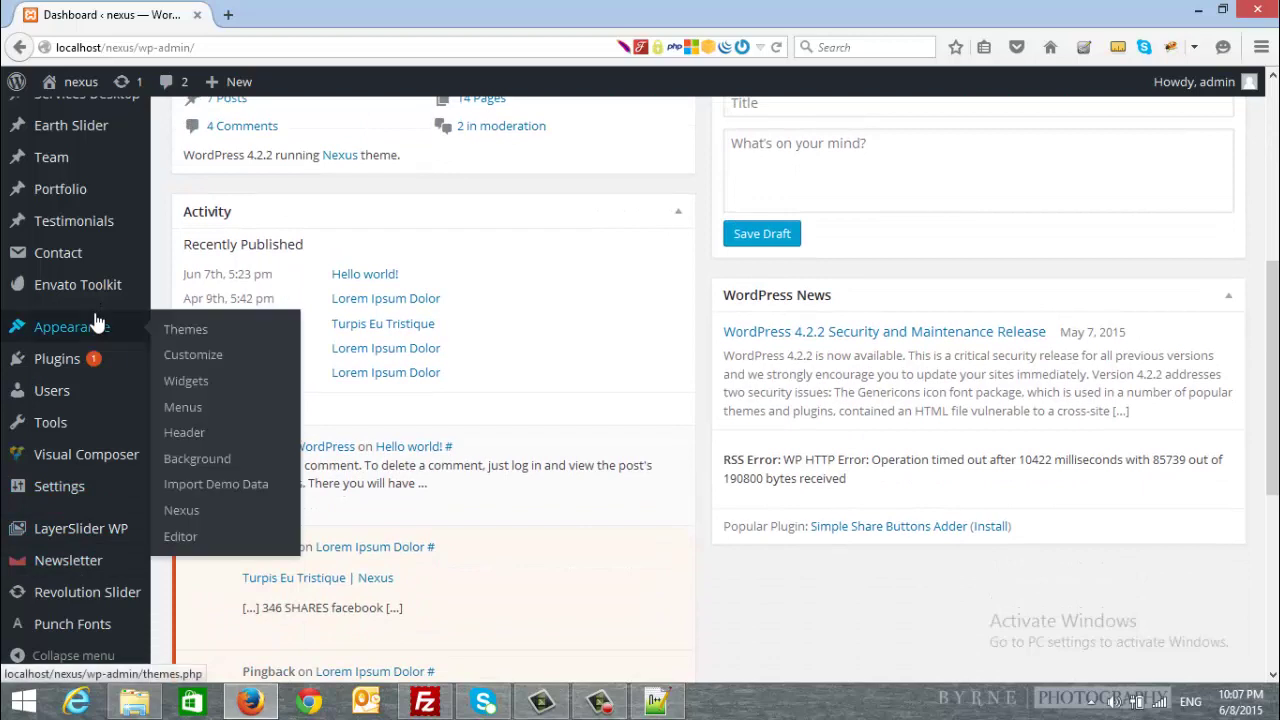
click(180, 412)
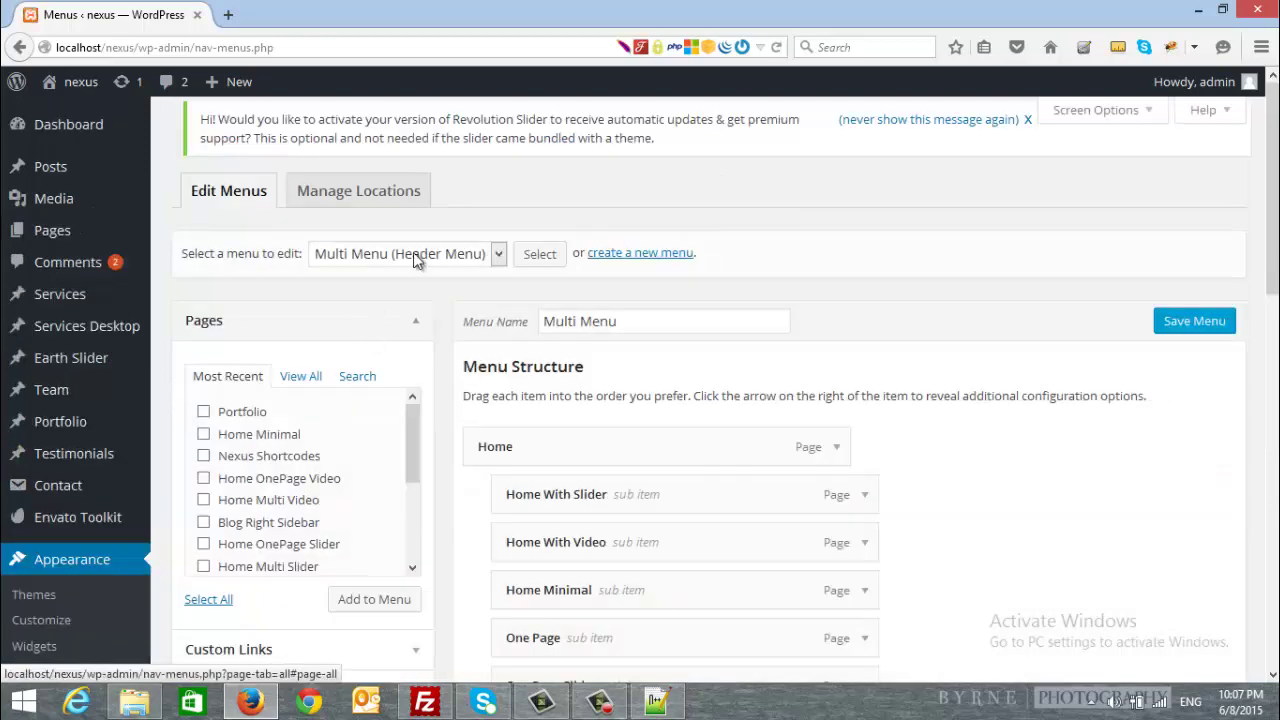
click(425, 257)
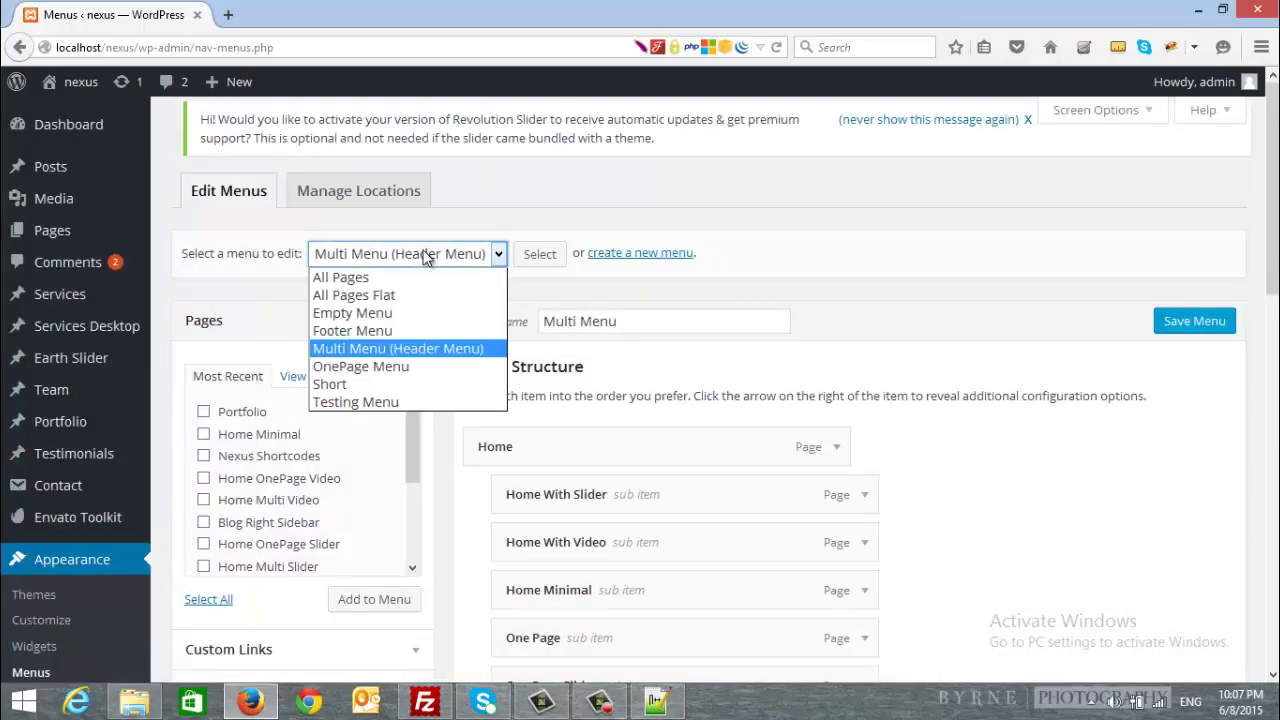
click(419, 347)
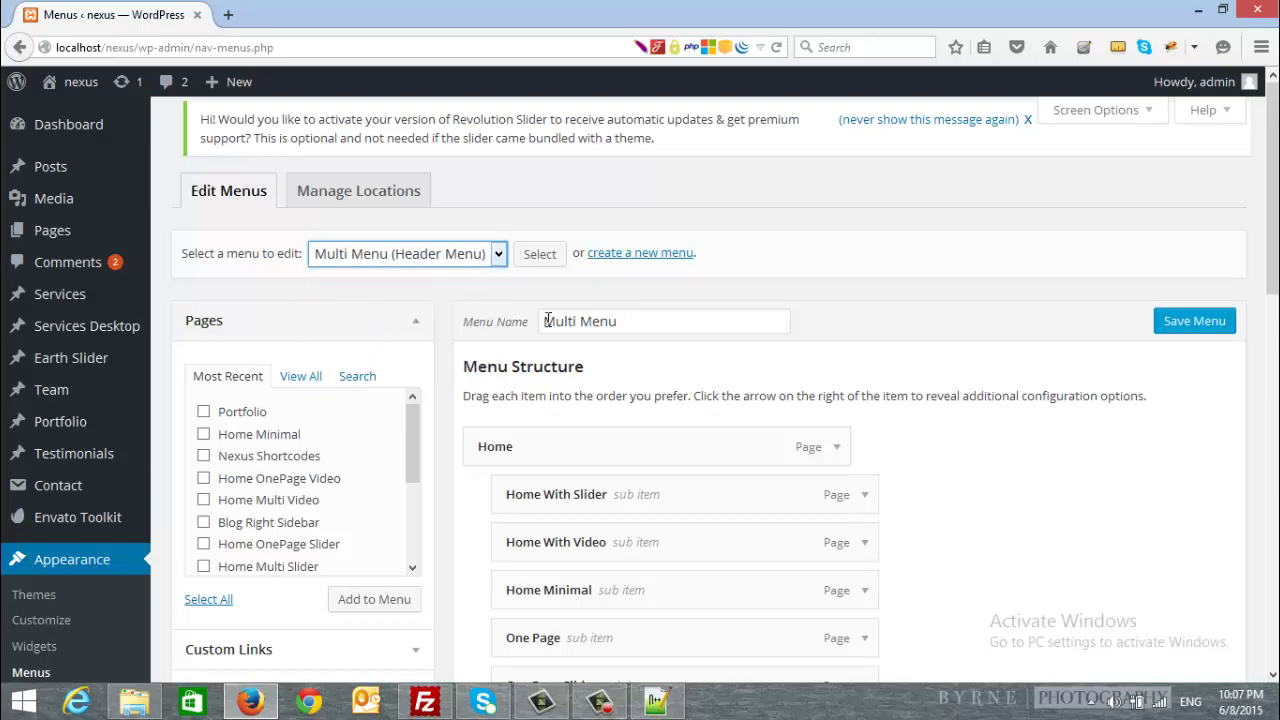
scroll(548, 320, down, 3)
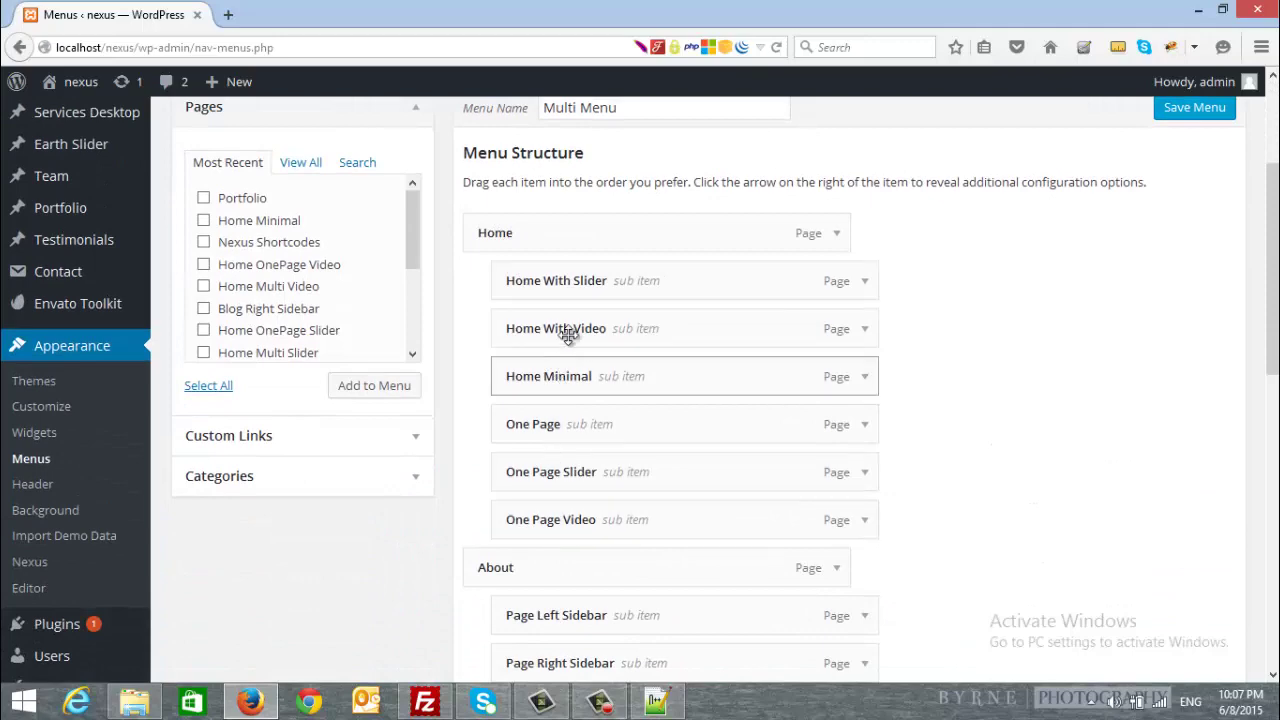
scroll(577, 305, down, 6)
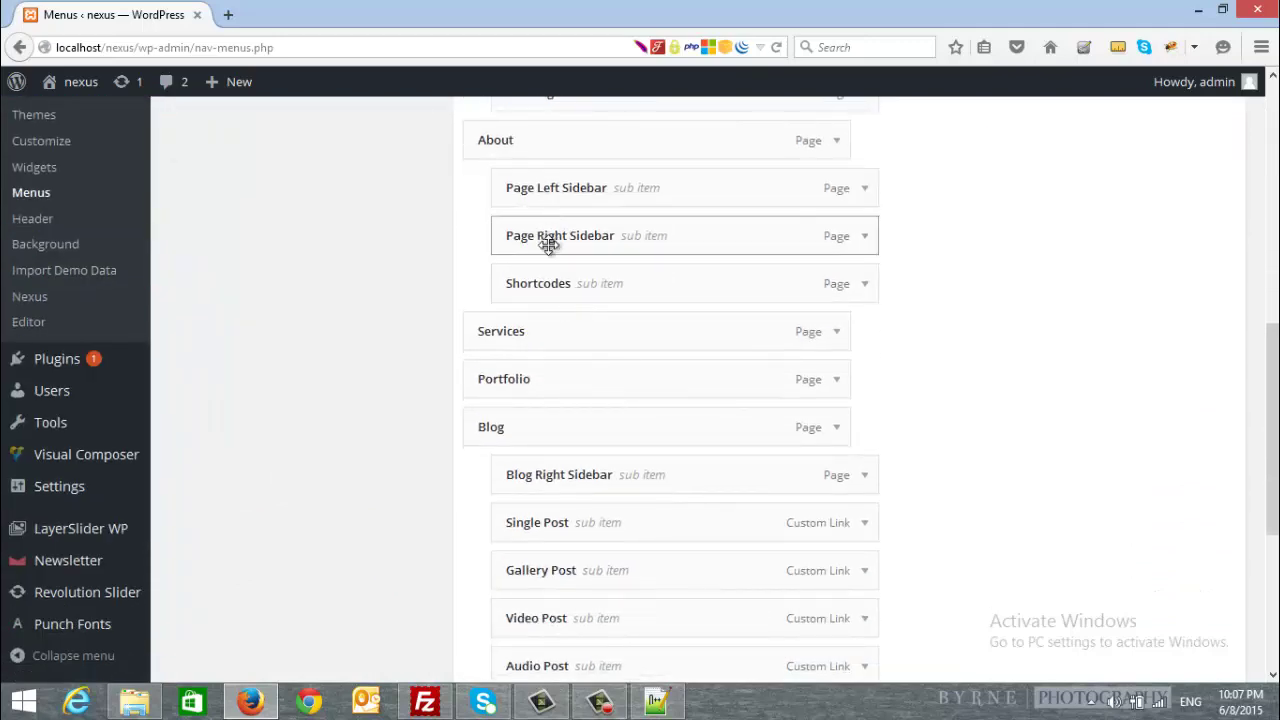
scroll(552, 315, down, 5)
scroll(563, 217, up, 3)
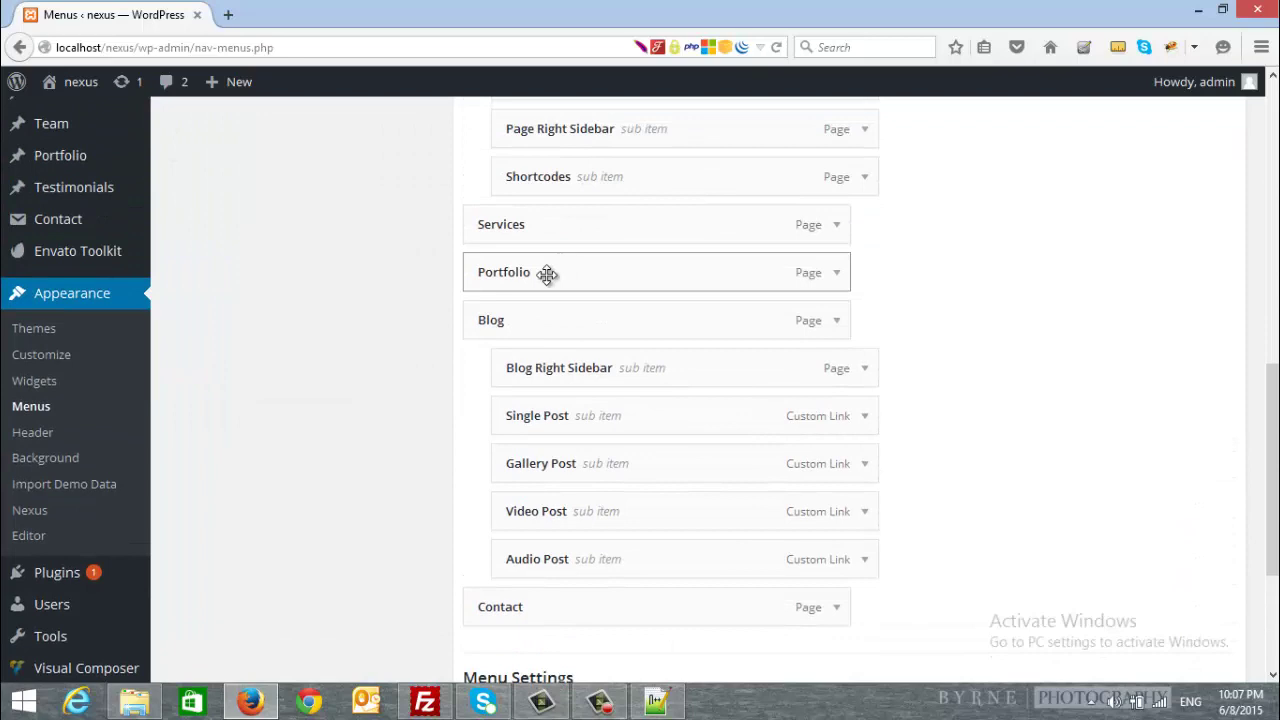
Step: Nest Portfolio under Services, then return it to a top-level menu item
mouse_move(549, 274)
mouse_down()
mouse_move(563, 200)
mouse_move(560, 236)
mouse_move(529, 229)
mouse_move(517, 266)
mouse_move(531, 237)
mouse_move(531, 272)
mouse_move(557, 271)
mouse_move(540, 274)
mouse_up()
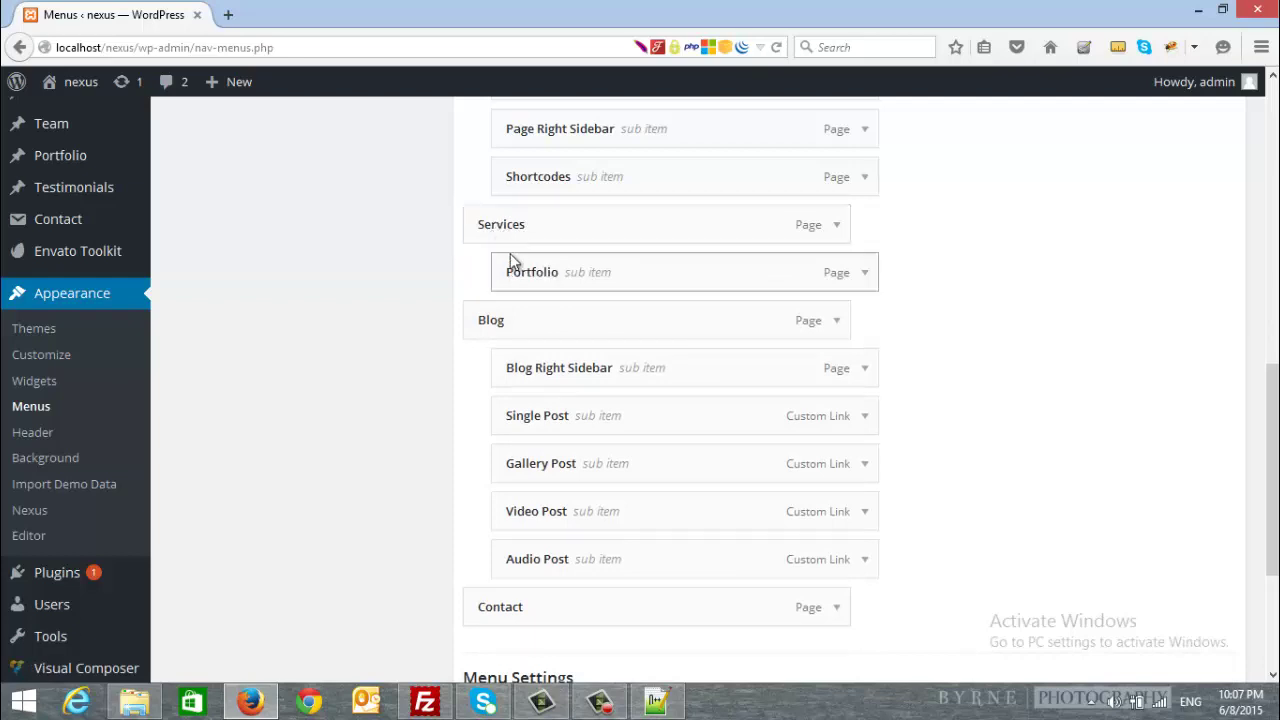
drag(537, 268, 517, 272)
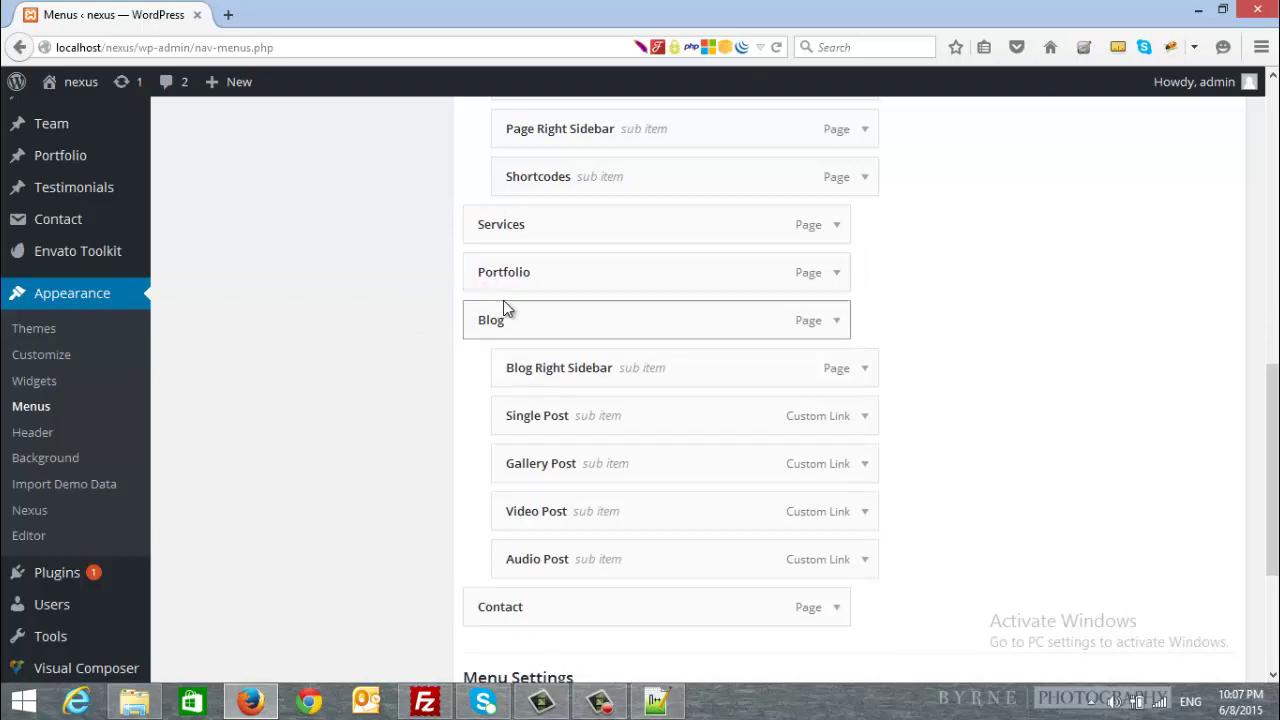
scroll(520, 289, up, 8)
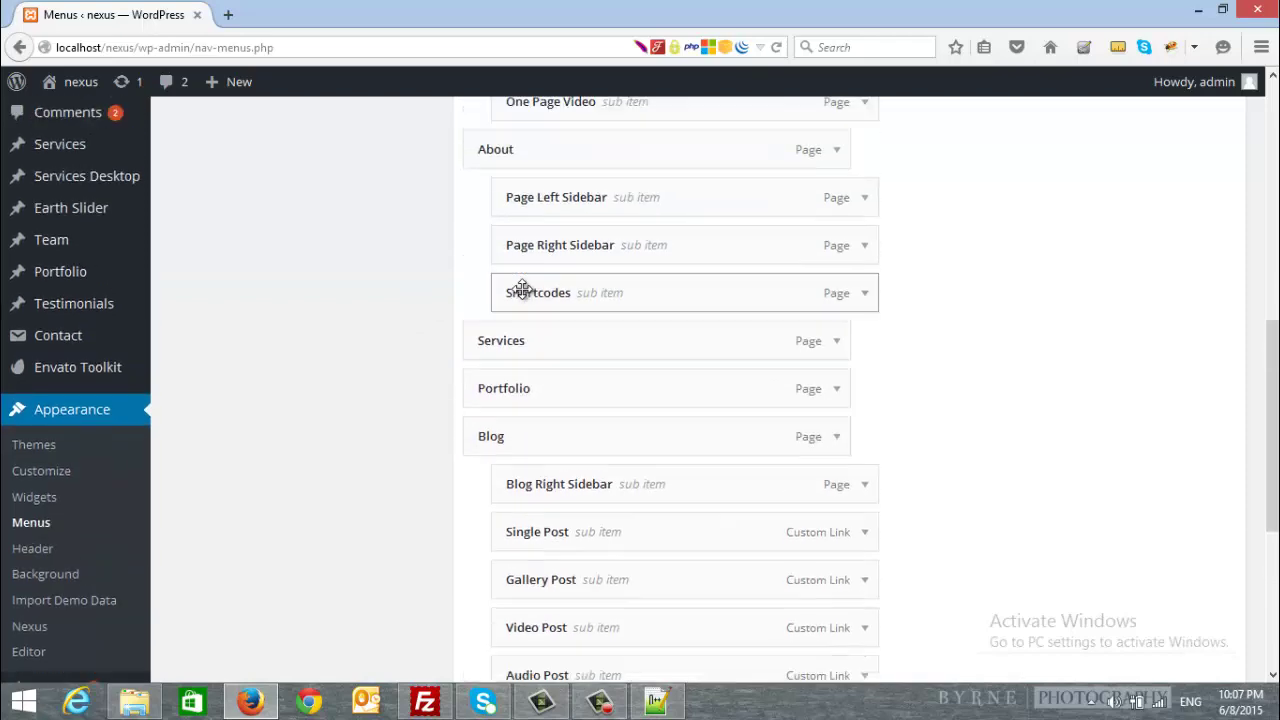
scroll(300, 300, down, 5)
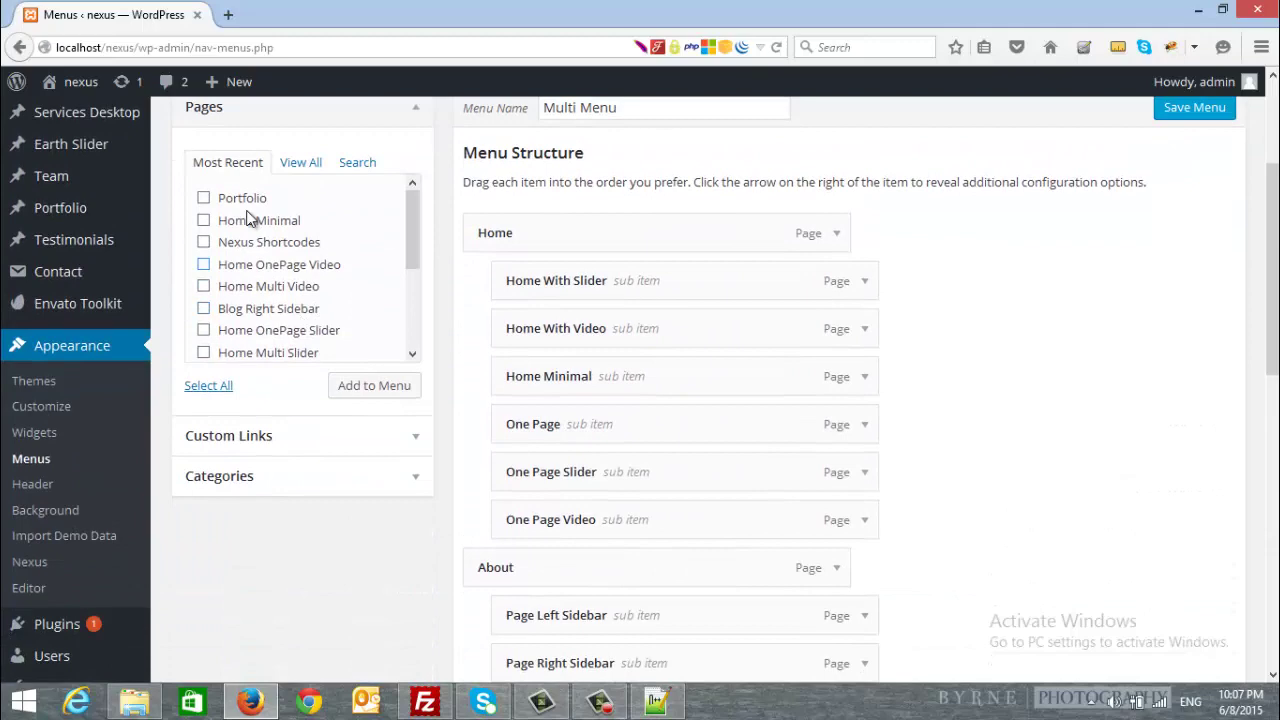
scroll(249, 217, up, 3)
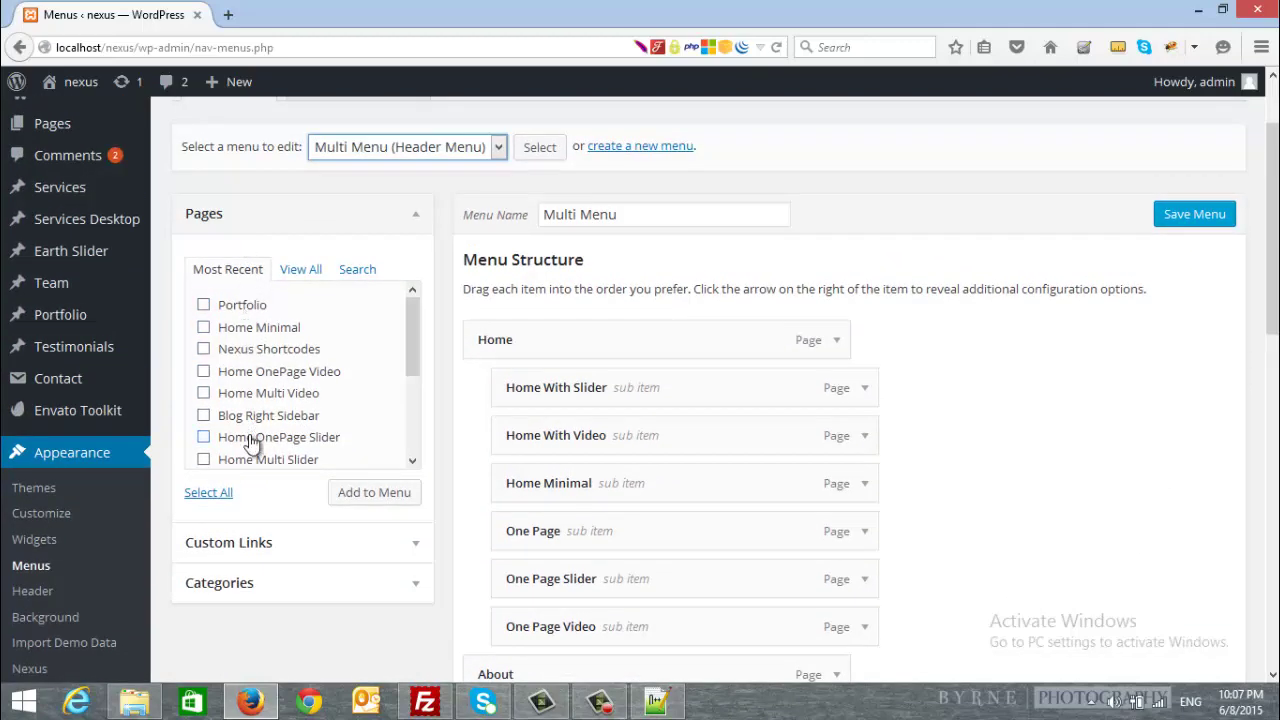
scroll(603, 378, down, 4)
scroll(400, 406, up, 5)
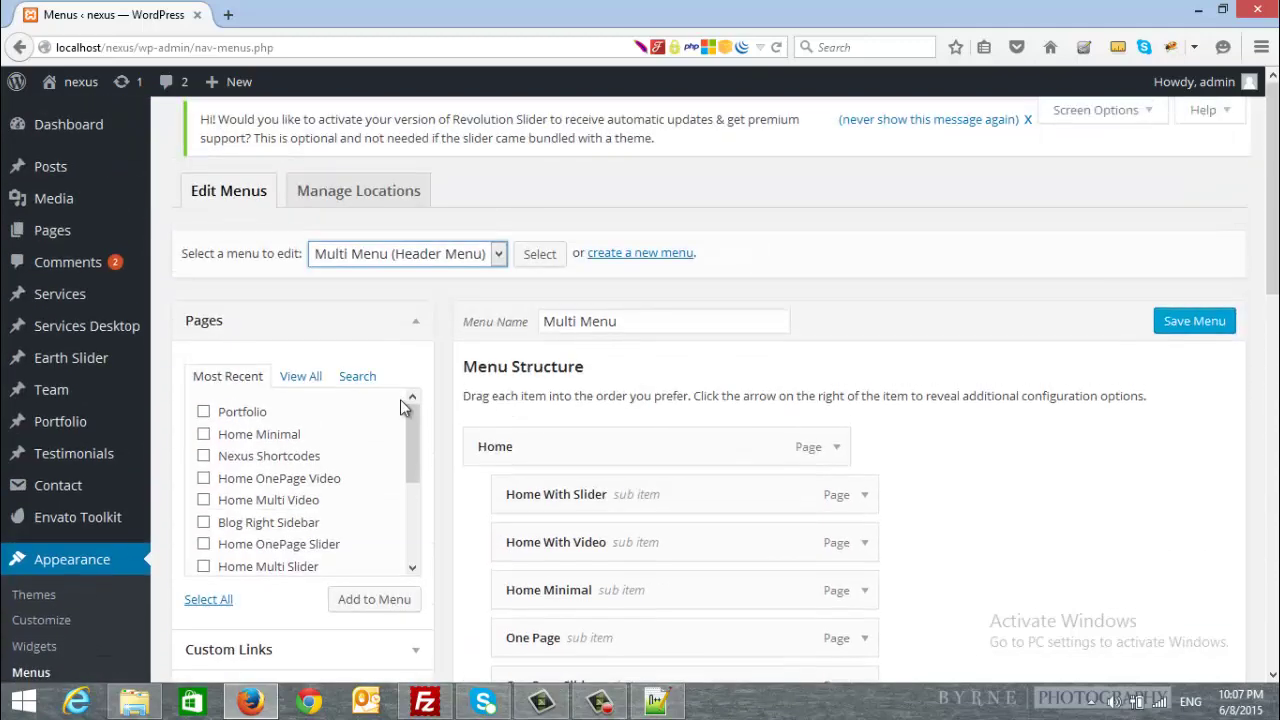
click(230, 411)
scroll(334, 420, down, 1)
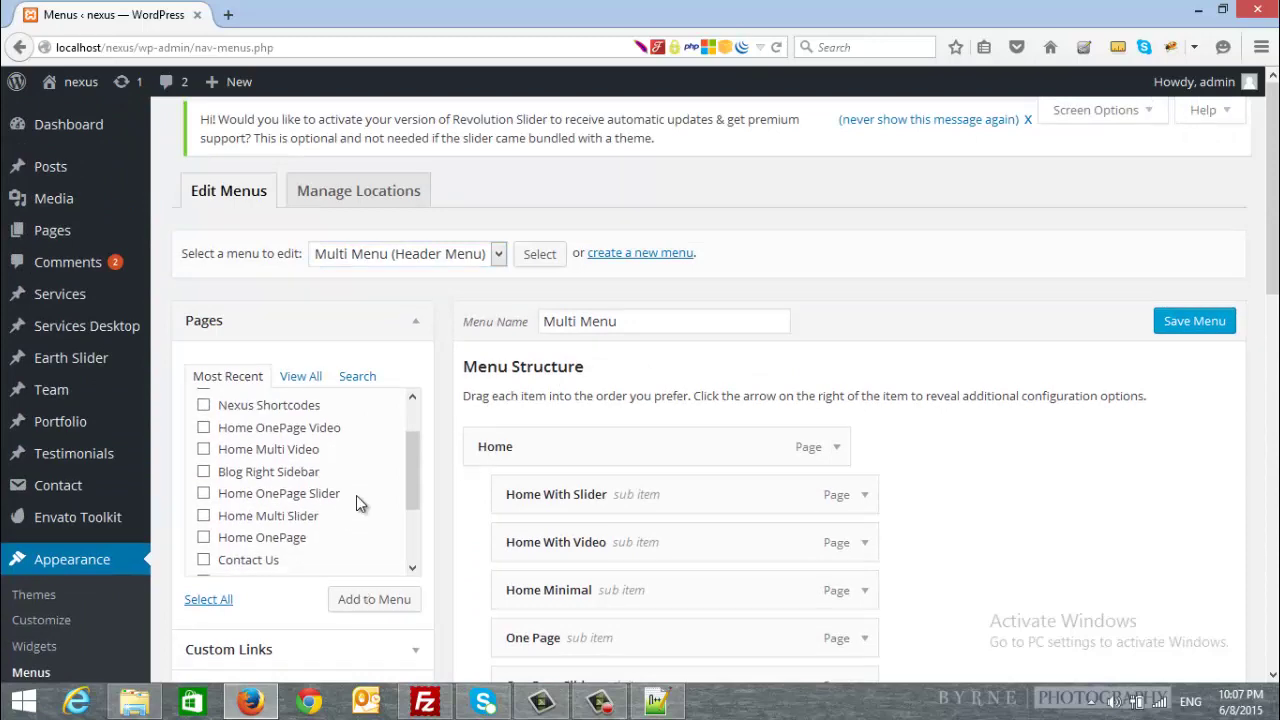
scroll(350, 480, up, 1)
click(368, 599)
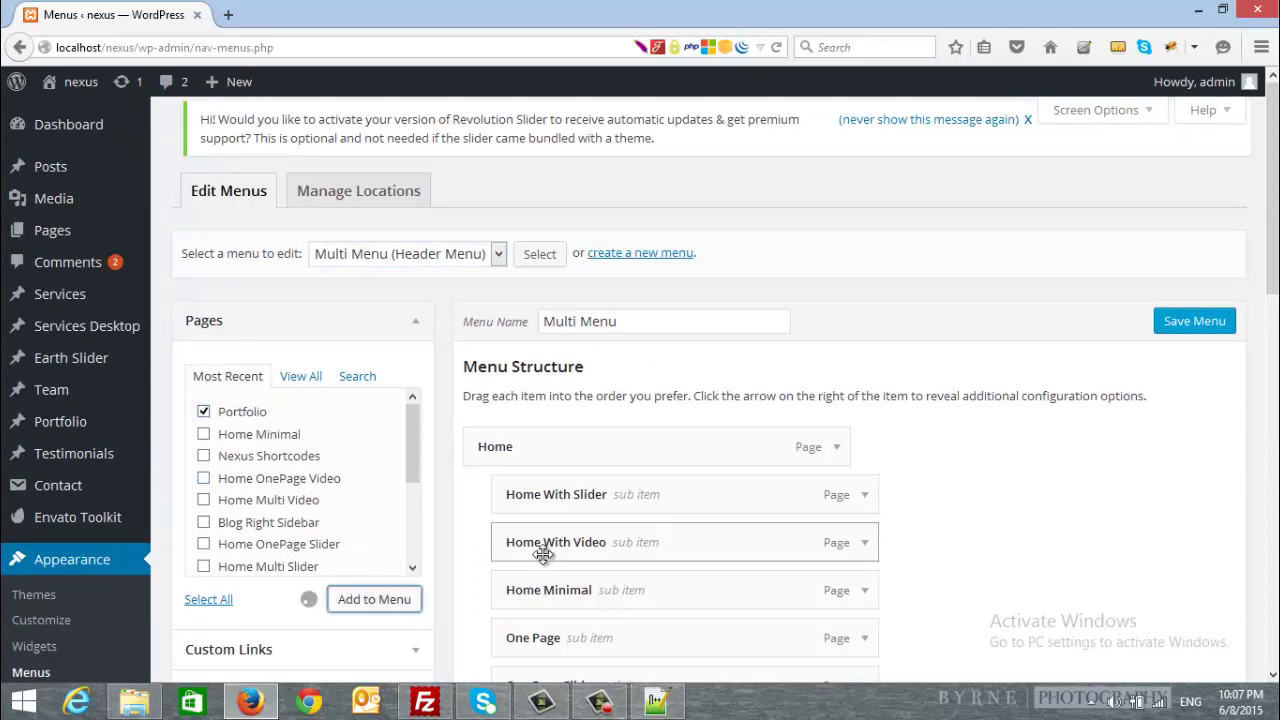
scroll(840, 446, down, 4)
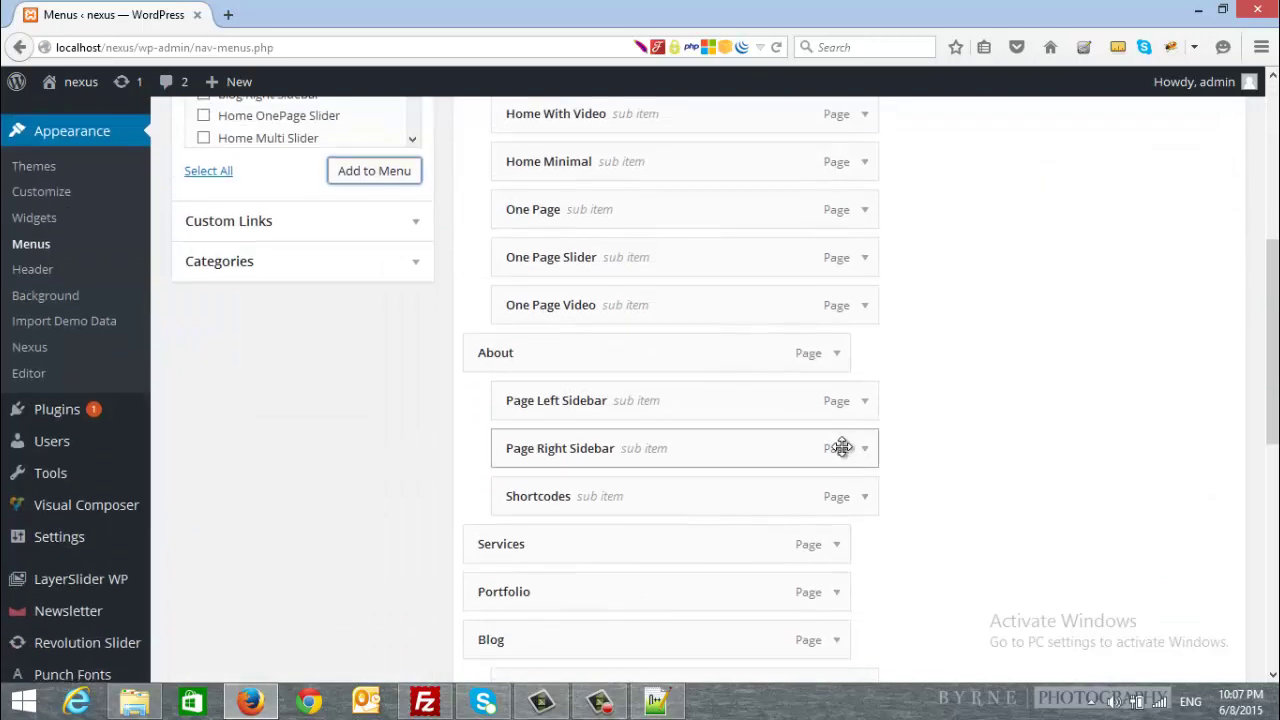
scroll(842, 448, down, 5)
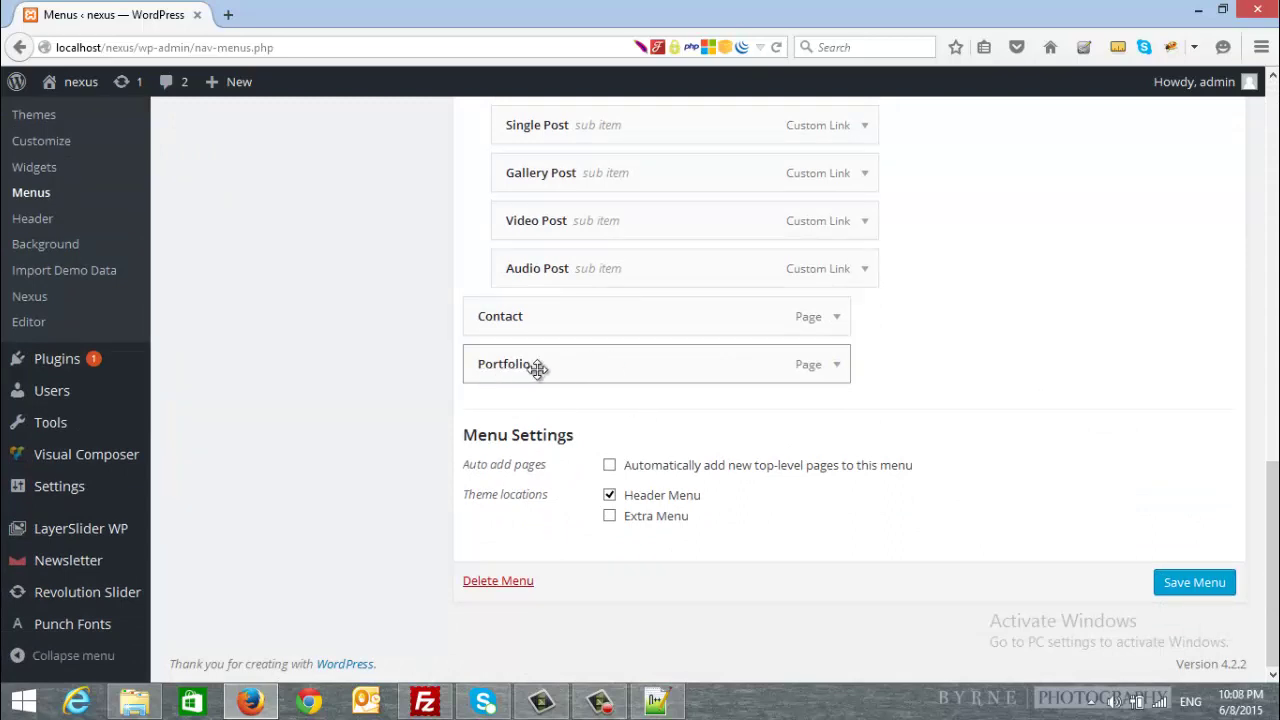
drag(555, 368, 576, 418)
scroll(846, 257, down, 3)
scroll(771, 317, up, 2)
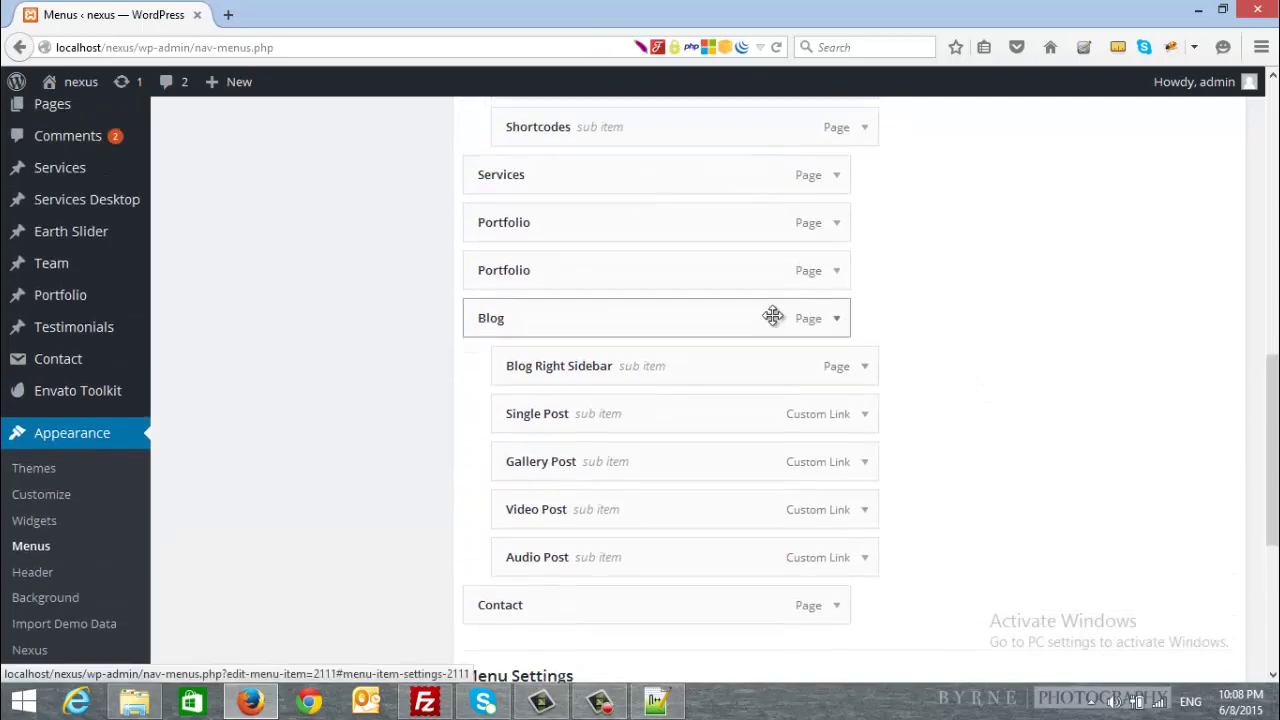
click(837, 291)
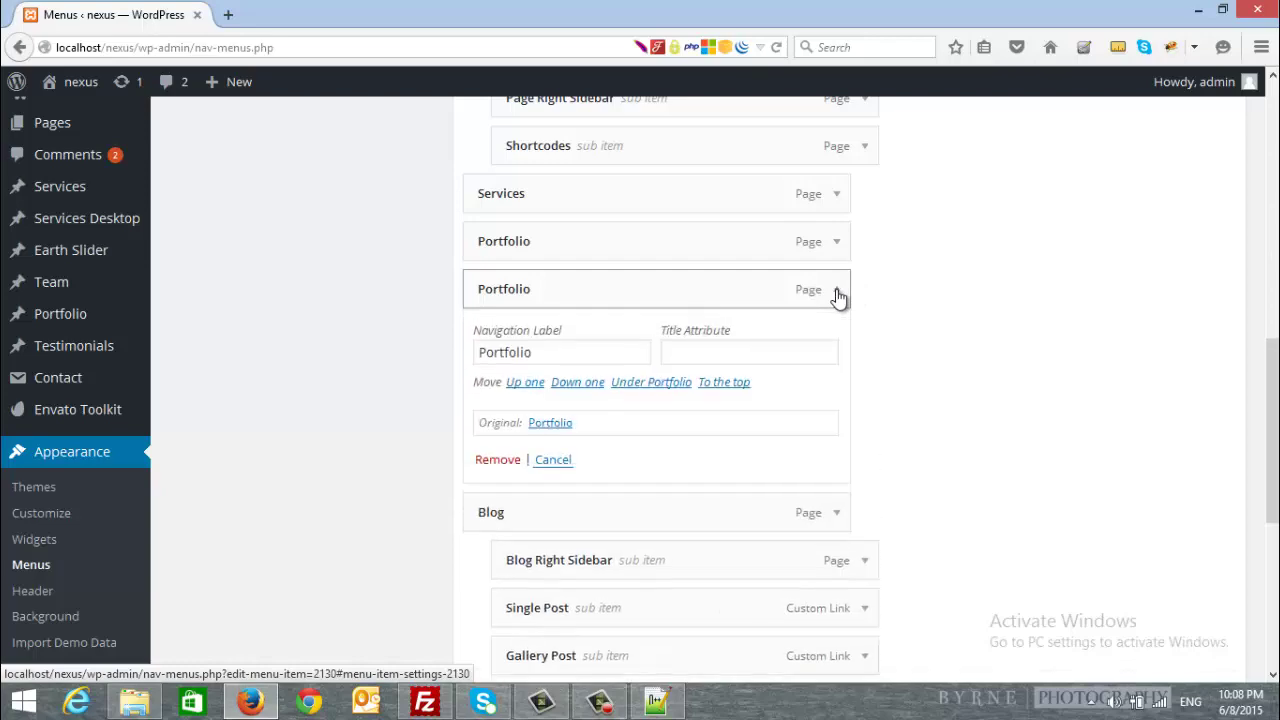
click(500, 460)
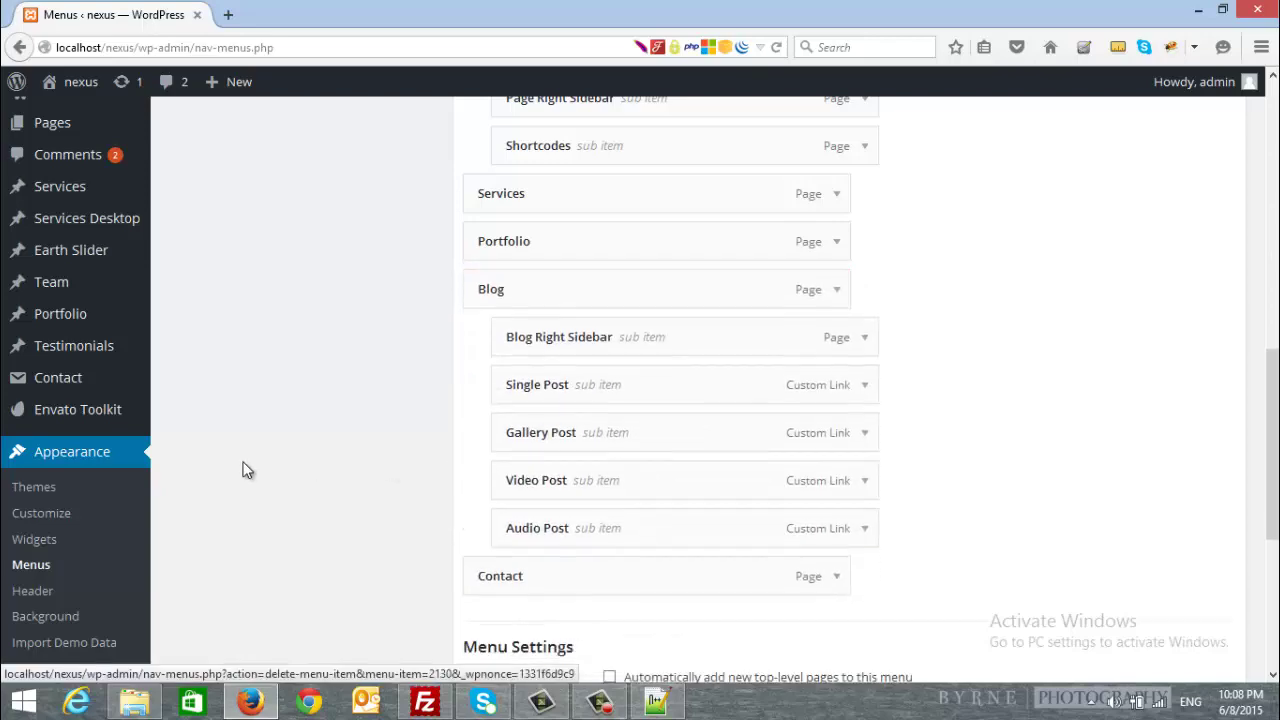
scroll(284, 465, up, 3)
scroll(300, 462, up, 3)
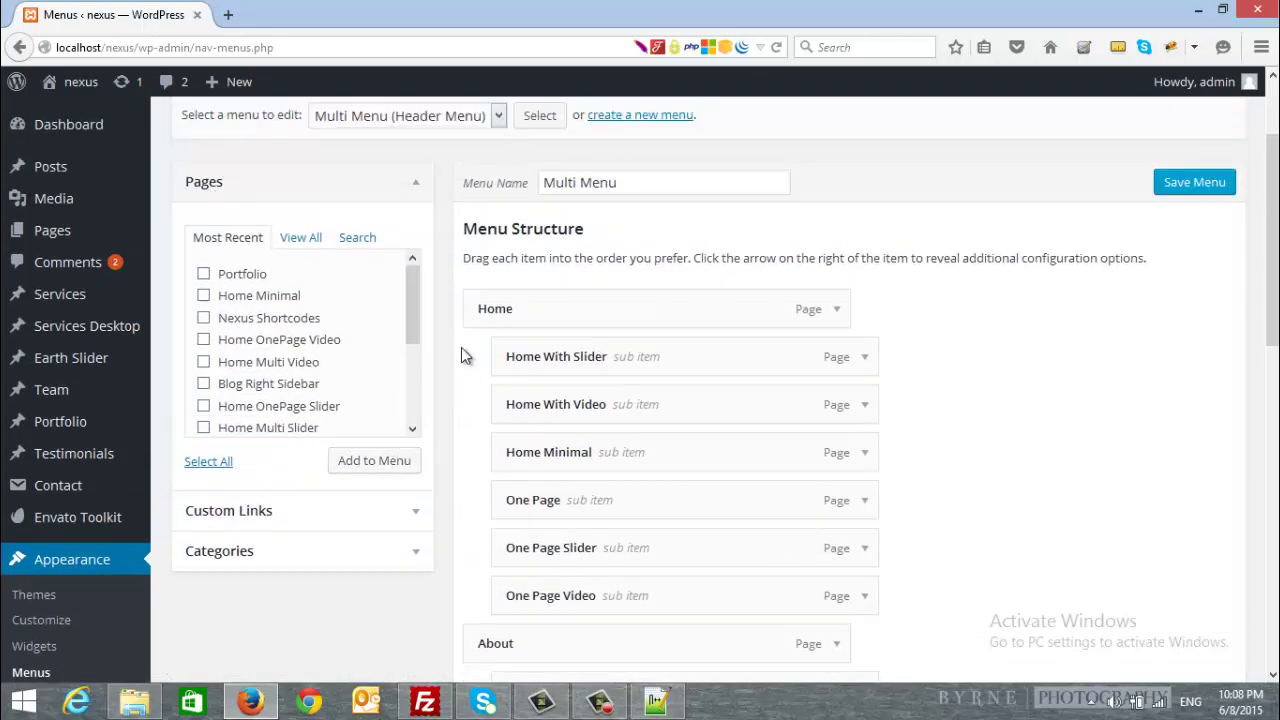
scroll(397, 418, down, 1)
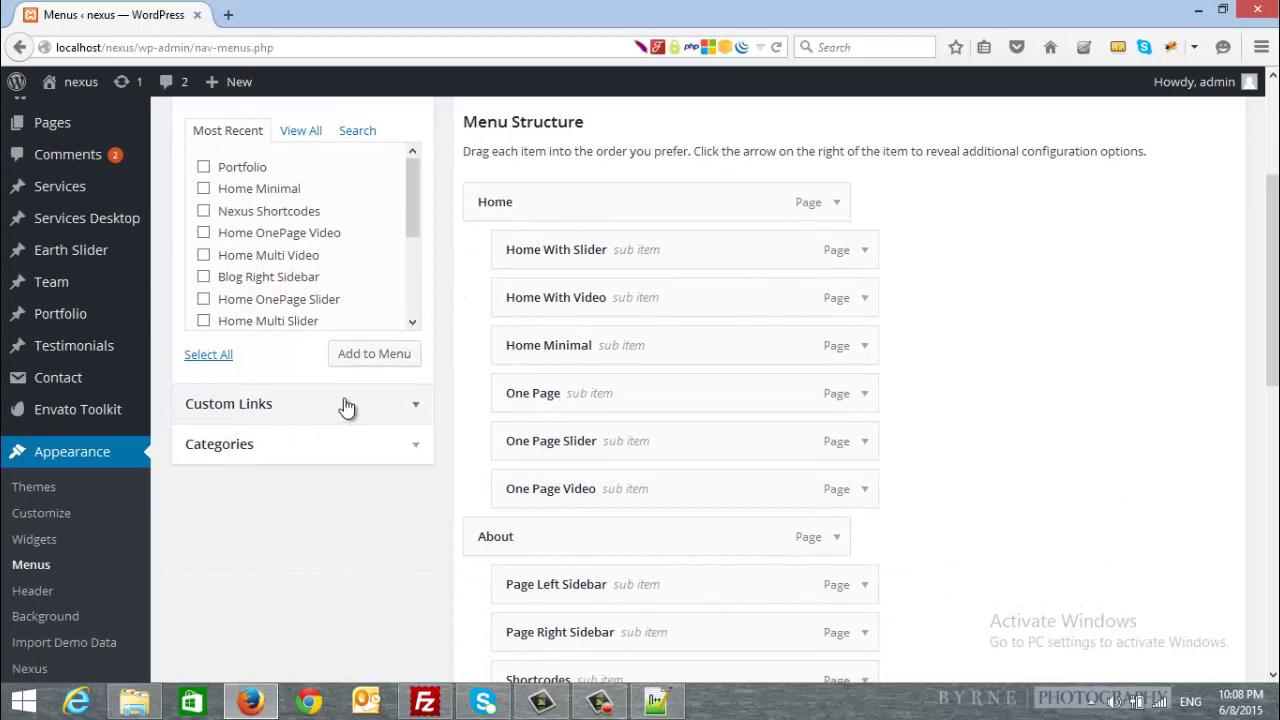
click(349, 409)
scroll(440, 360, up, 2)
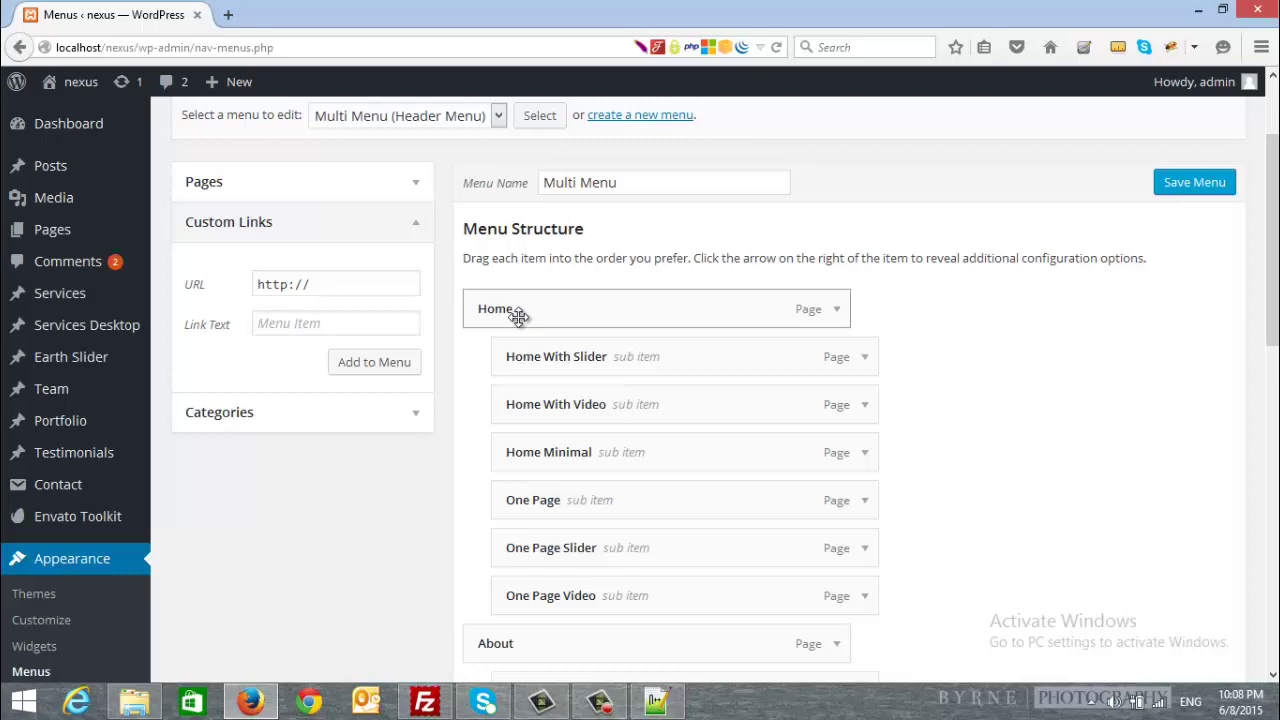
click(341, 284)
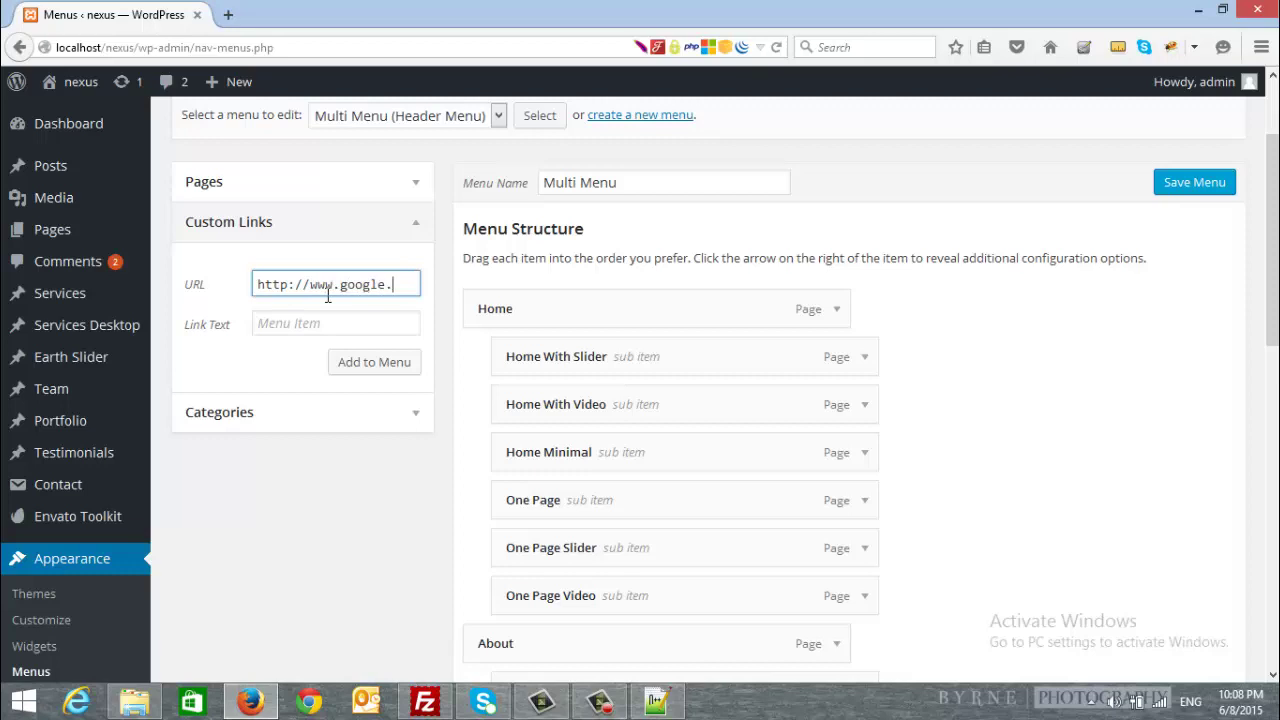
text(www.google.com)
key(Tab)
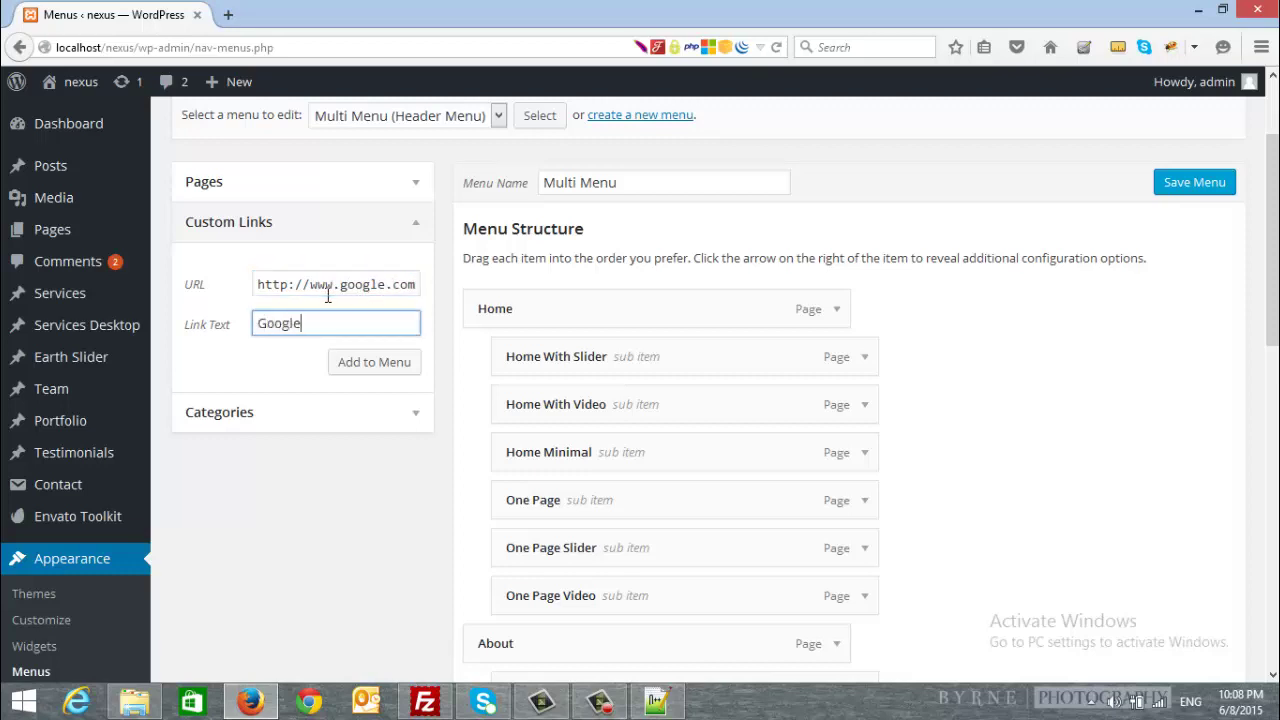
click(405, 362)
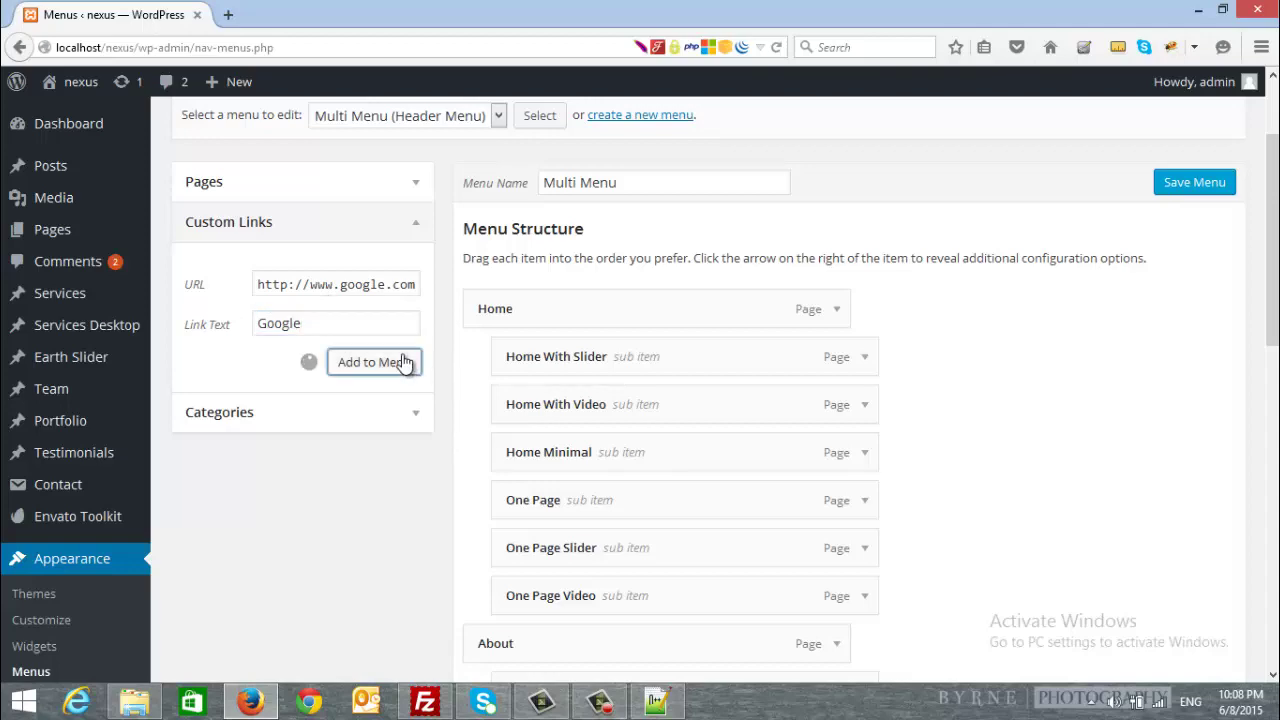
scroll(606, 390, down, 5)
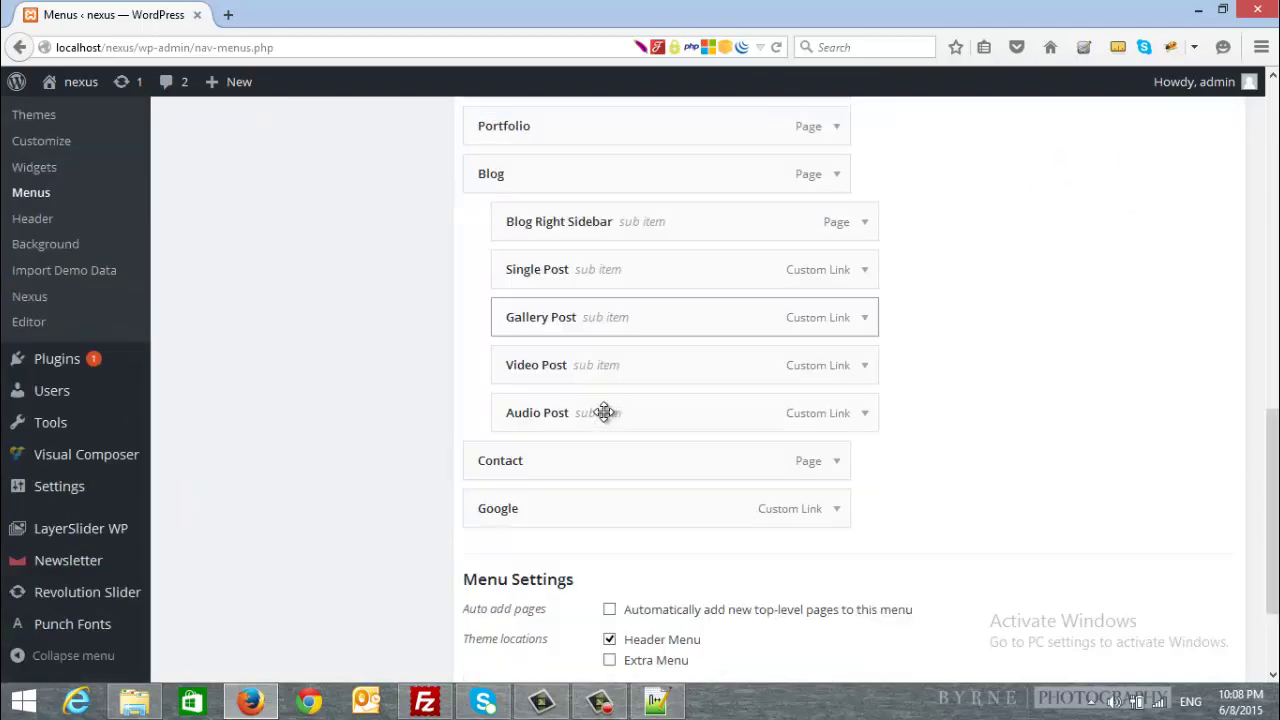
drag(512, 362, 523, 475)
scroll(1000, 396, down, 4)
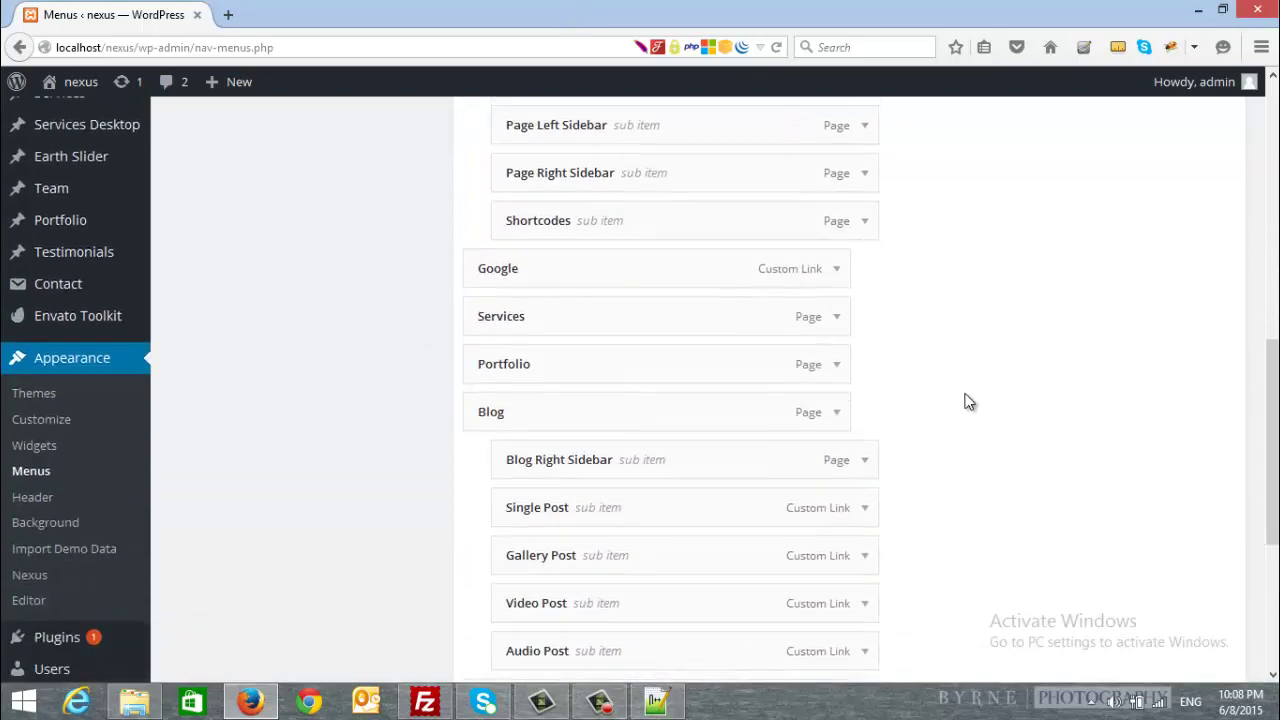
click(838, 258)
click(505, 443)
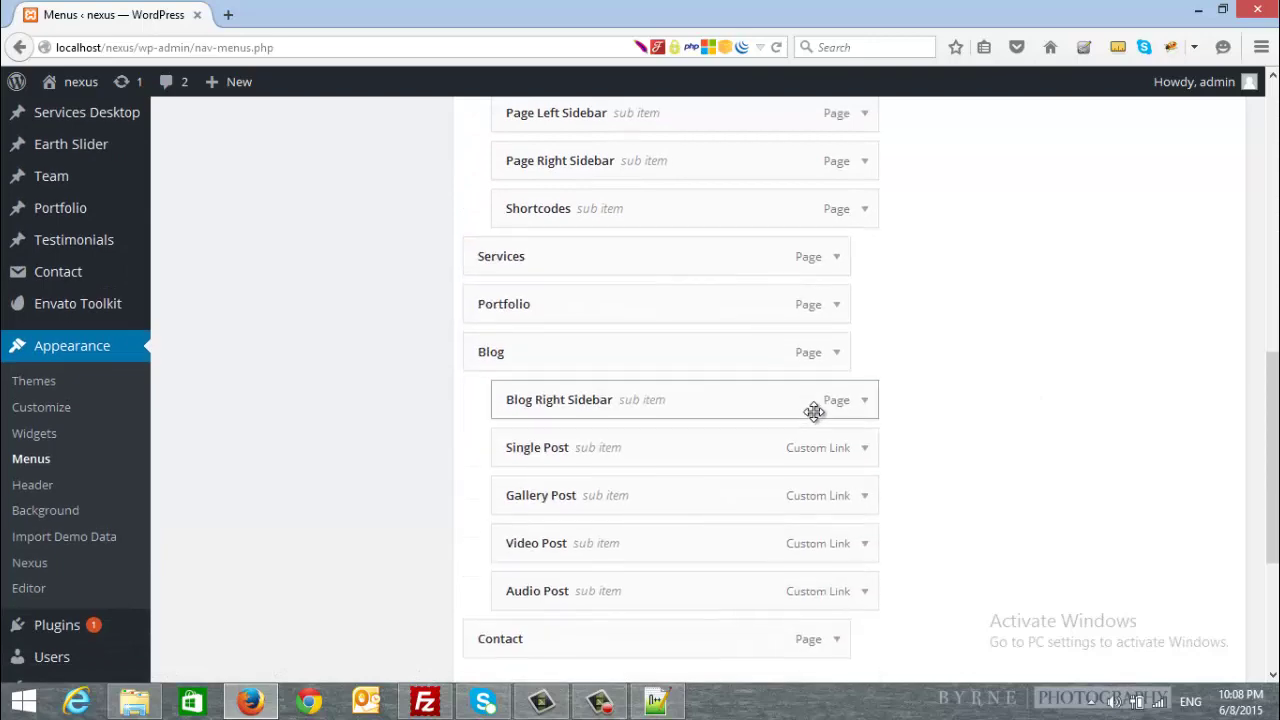
Step: Save the Multi Menu changes
scroll(790, 400, up, 5)
scroll(677, 429, down, 8)
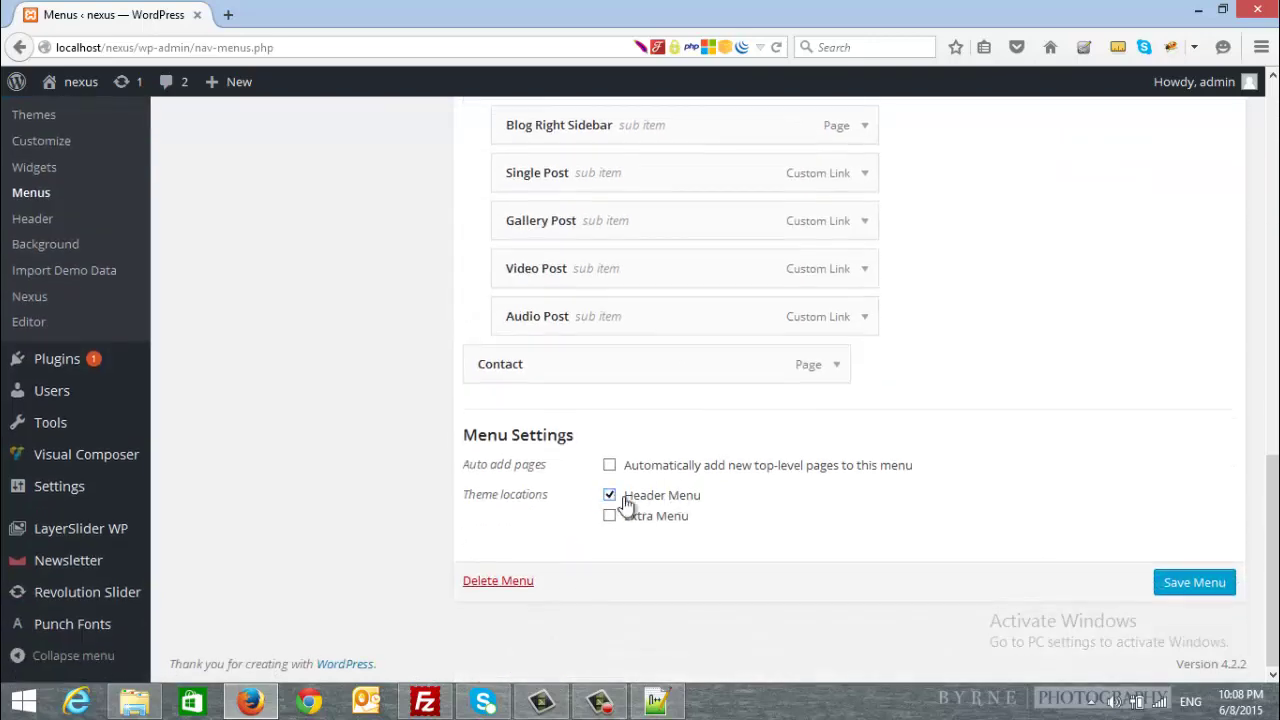
click(1212, 582)
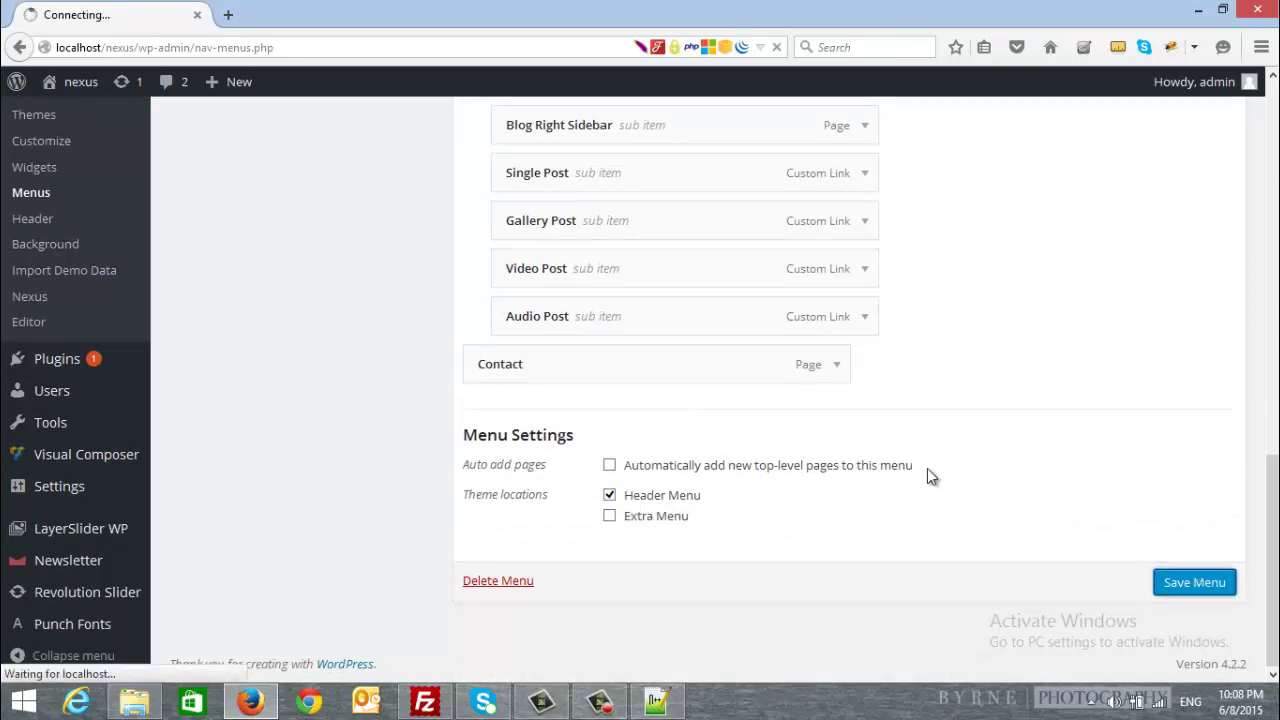
Step: Paste the admin menus address into a new browser tab and select its wp-admin/nav-menus.php path
key(ctrl+t)
text(http://localhost/nexus/wp-admin/nav-menus.php)
drag(329, 47, 167, 60)
Step: Load the Nexus home page at localhost/nexus/, then go back to the WordPress Menus tab
key(BackSpace)
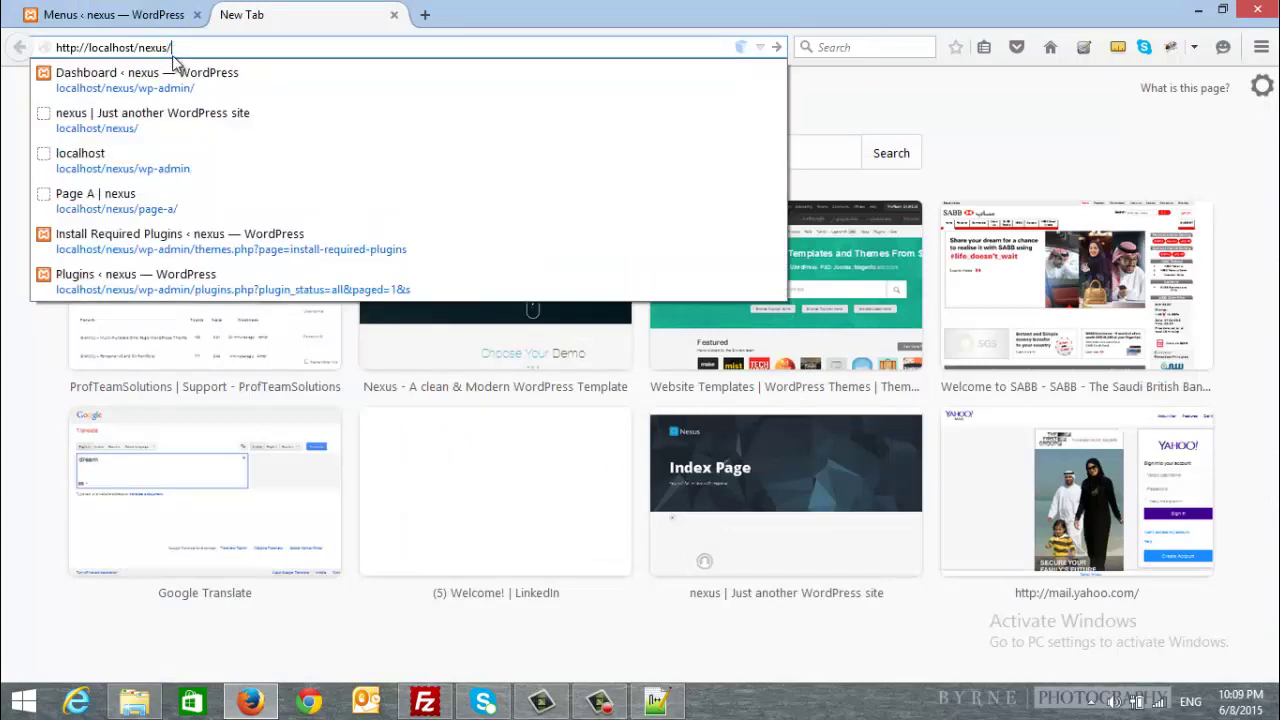
key(Return)
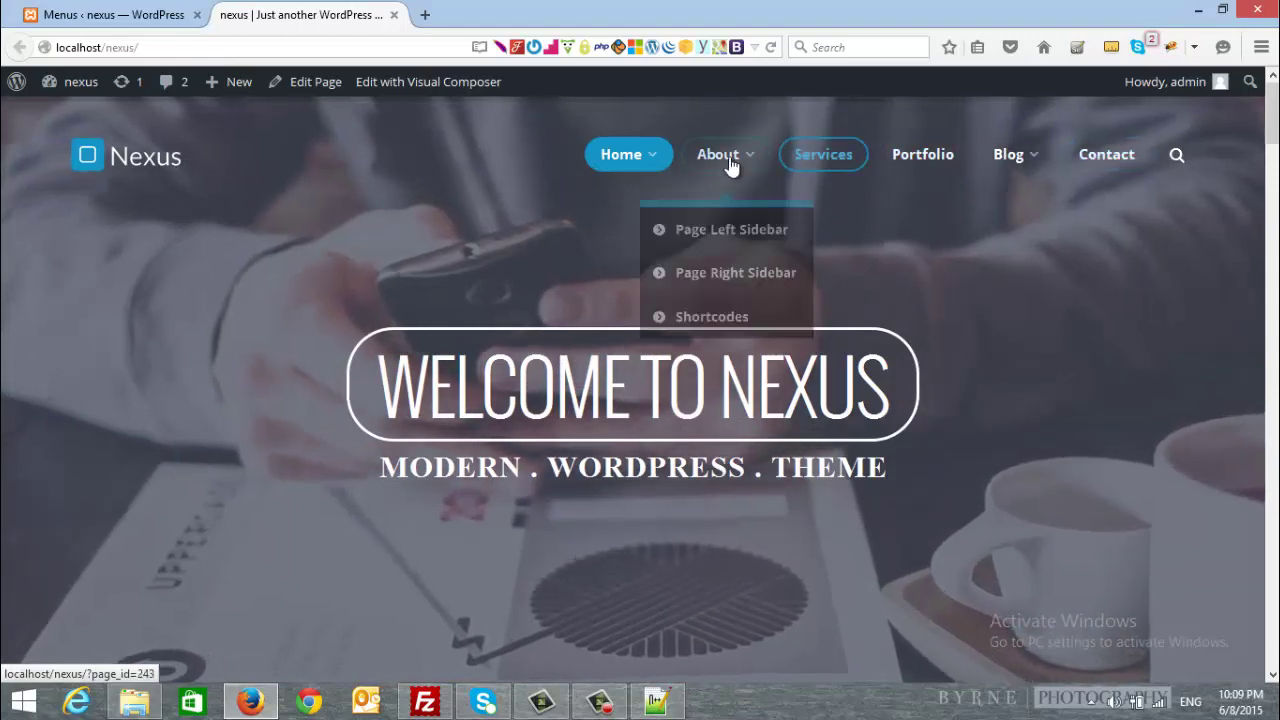
mouse_move(641, 172)
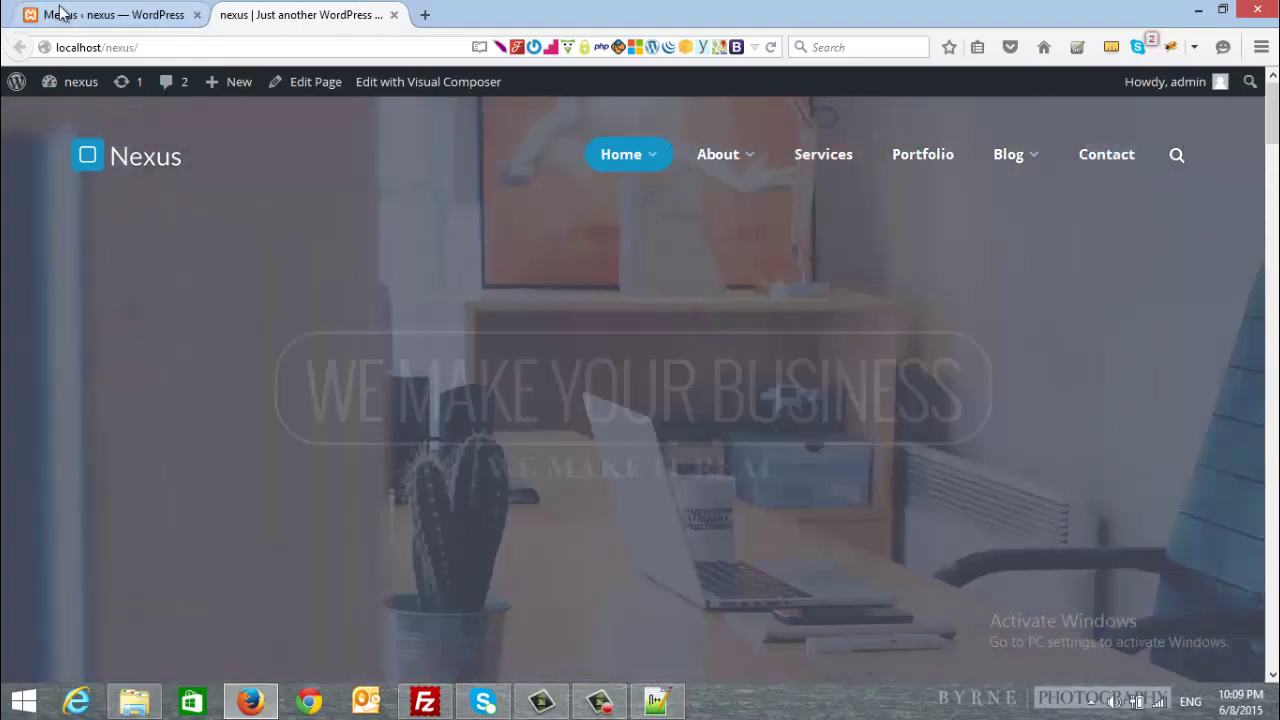
click(60, 14)
scroll(668, 416, down, 4)
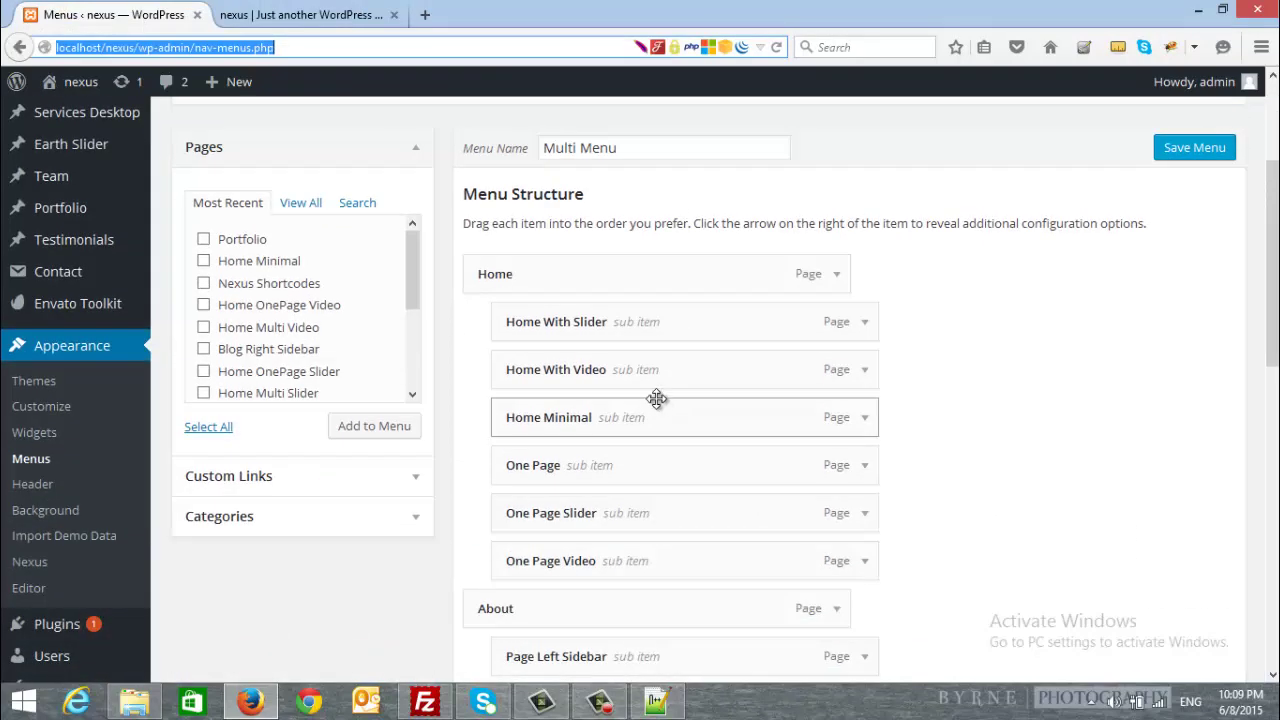
Step: Follow the 'create a new menu' link to bring up a blank Menu Name form
scroll(656, 399, up, 2)
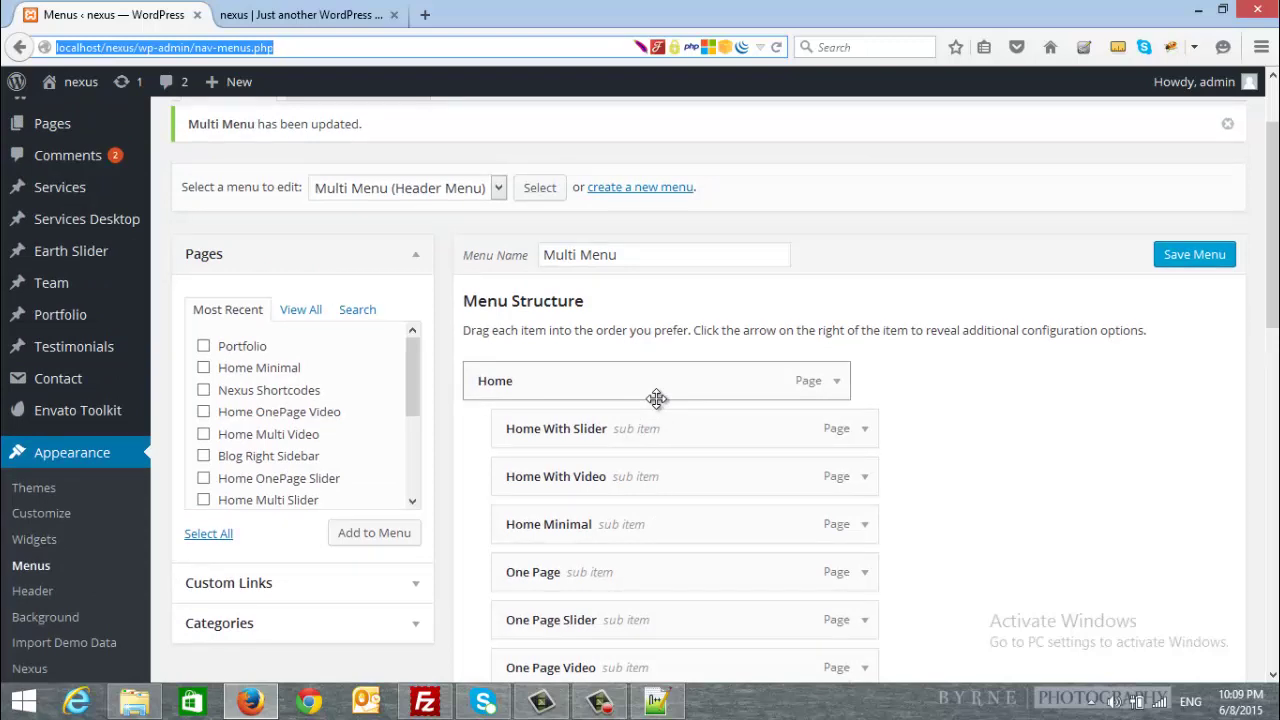
scroll(656, 399, up, 2)
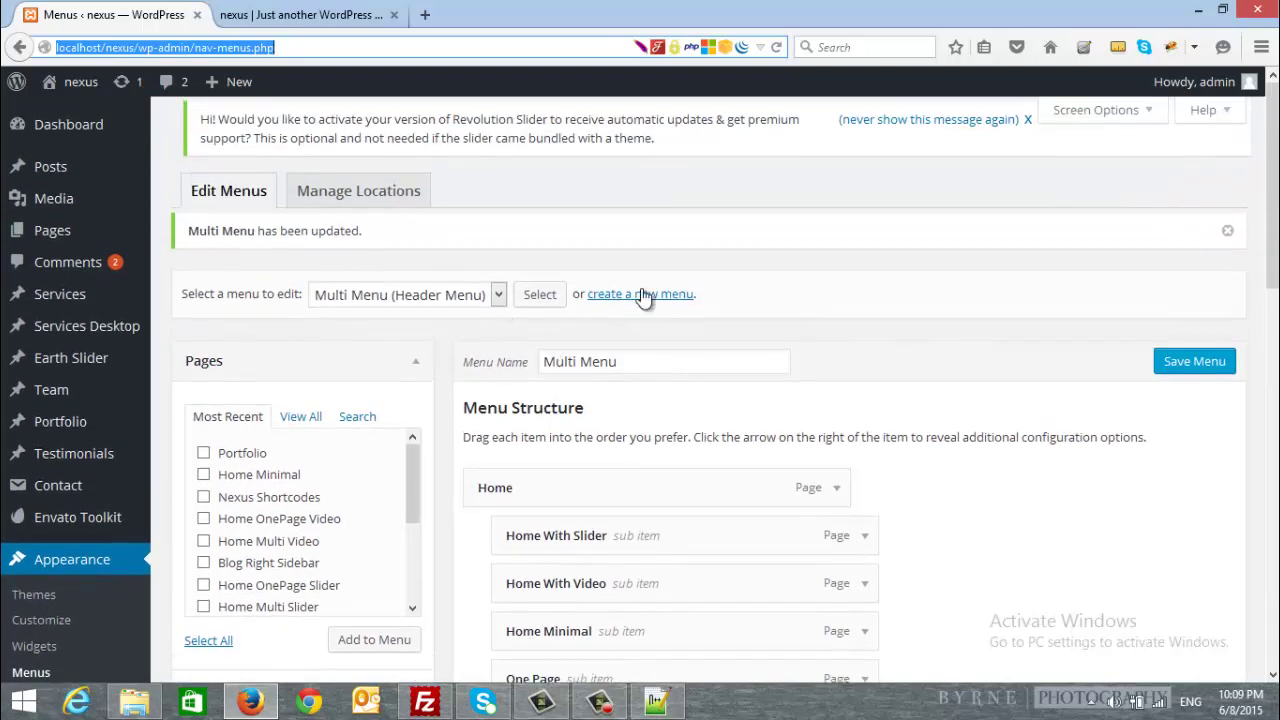
click(630, 293)
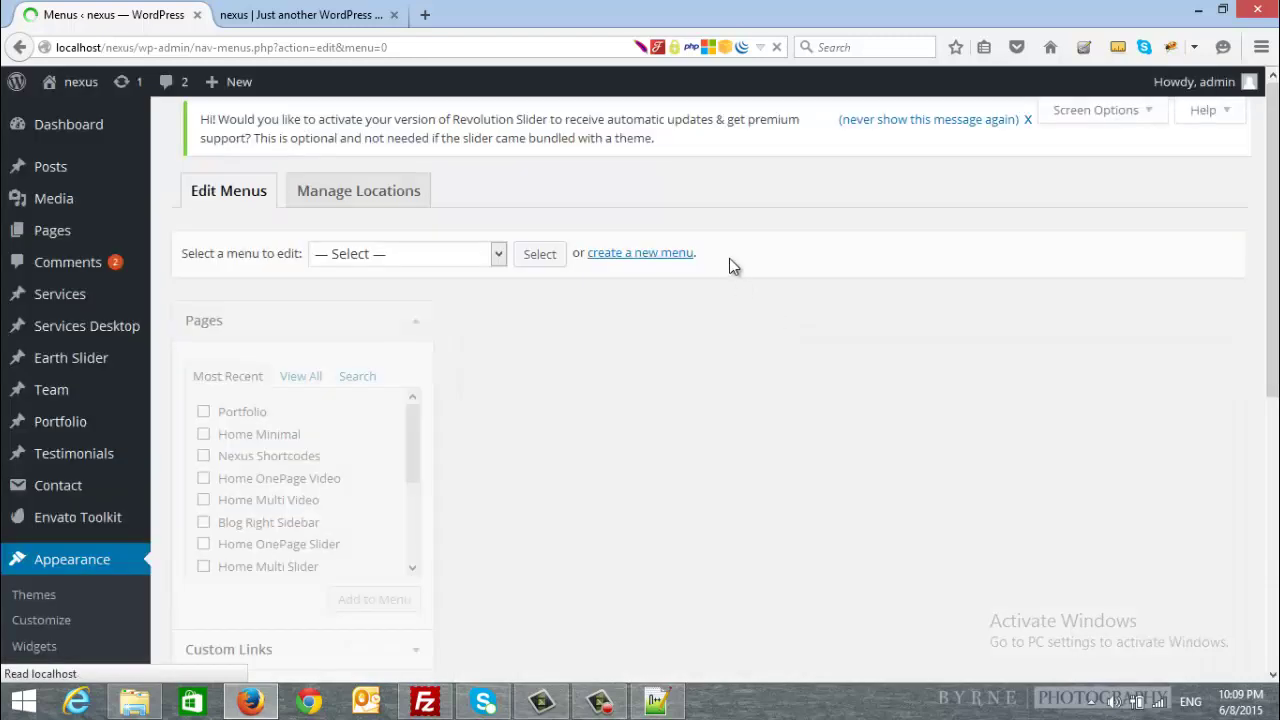
scroll(714, 251, down, 2)
Step: Create a new menu named 'onepage test'
click(591, 222)
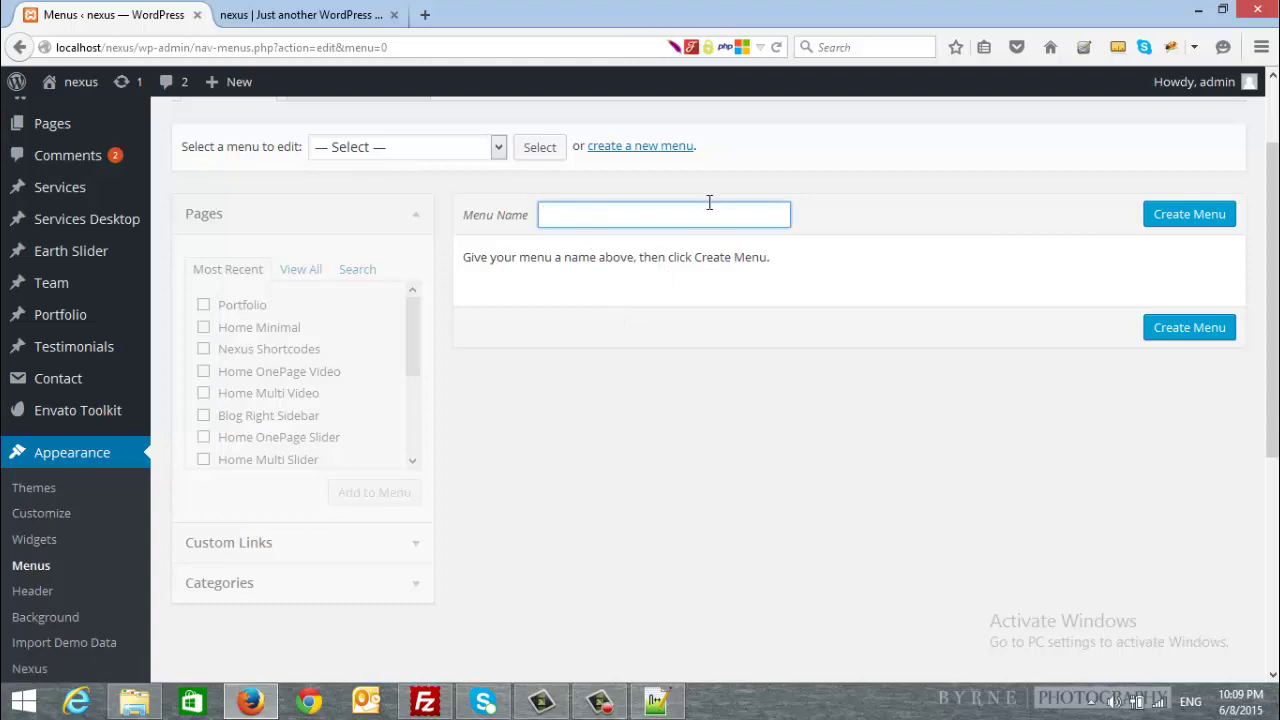
text(onepage)
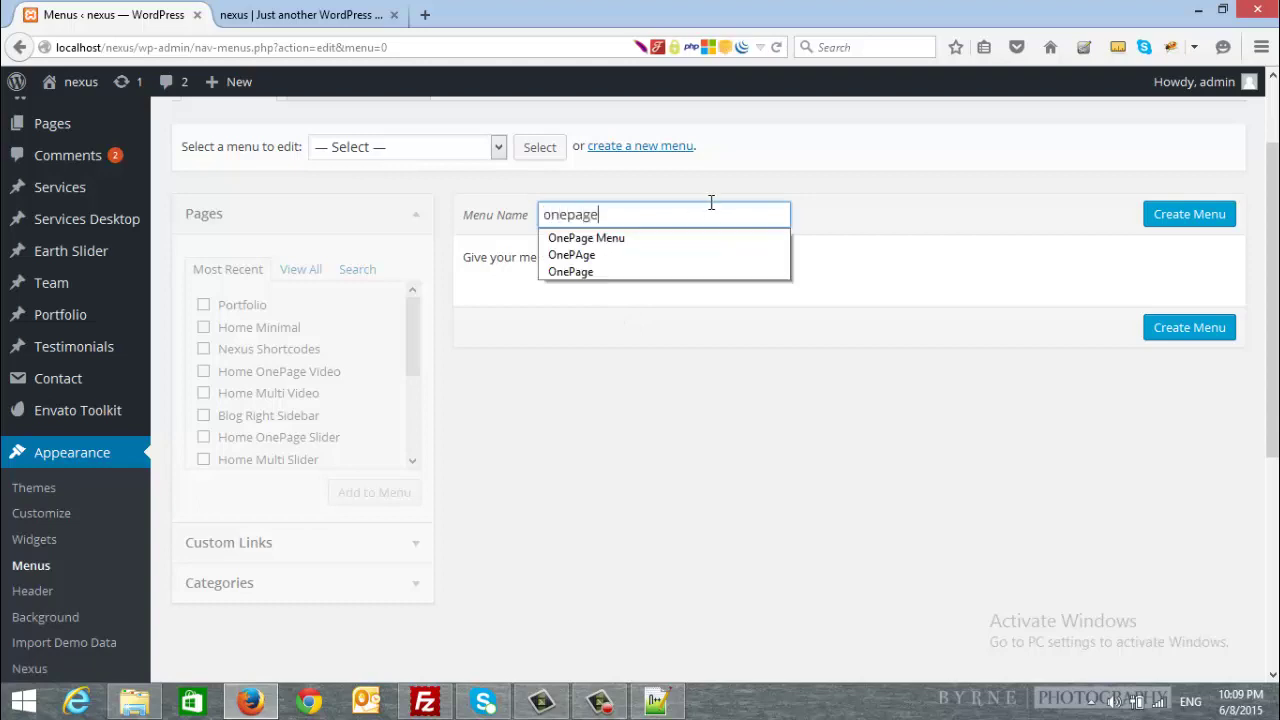
text( te)
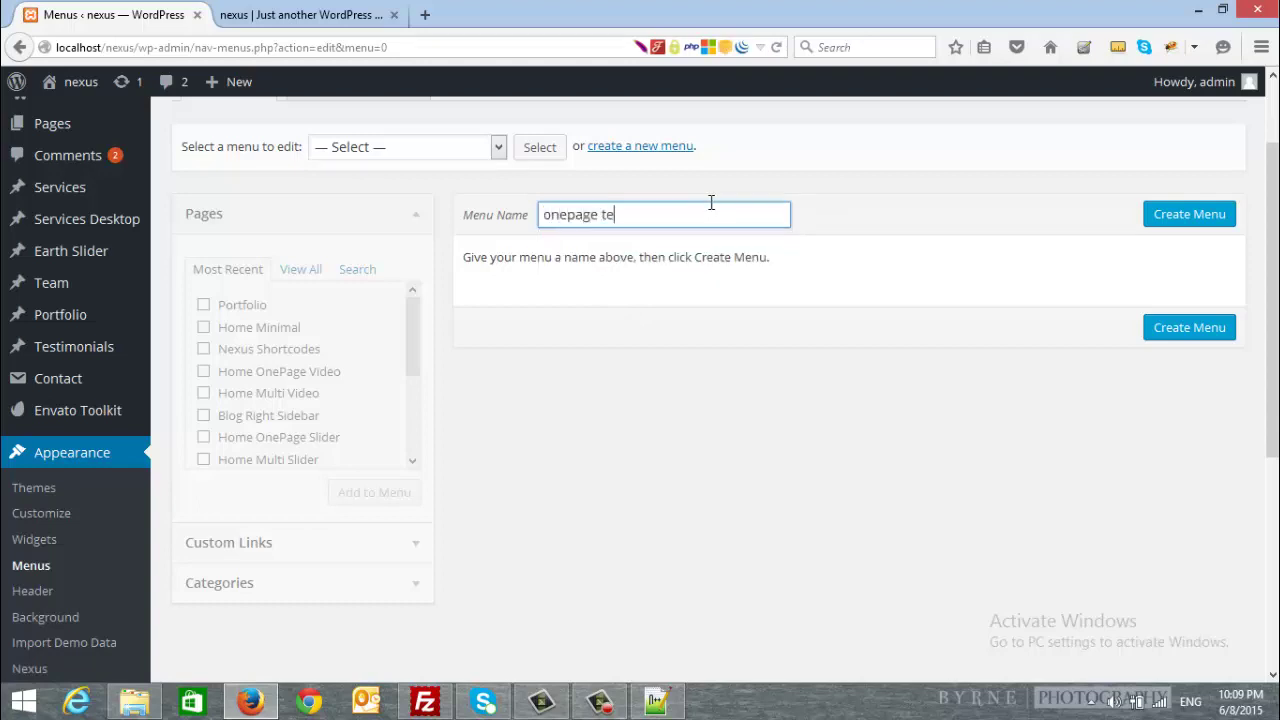
text(st)
key(Return)
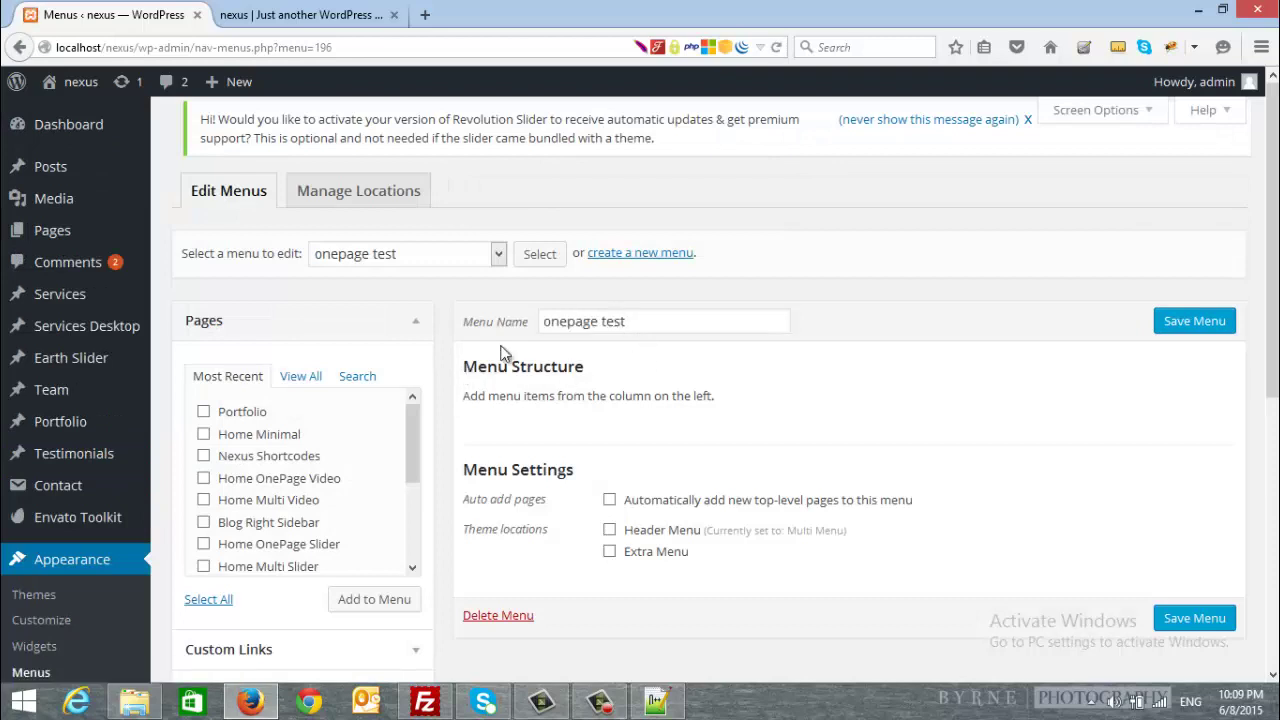
Step: Collapse the Pages panel and copy the site's home address from the Nexus tab
scroll(333, 302, down, 2)
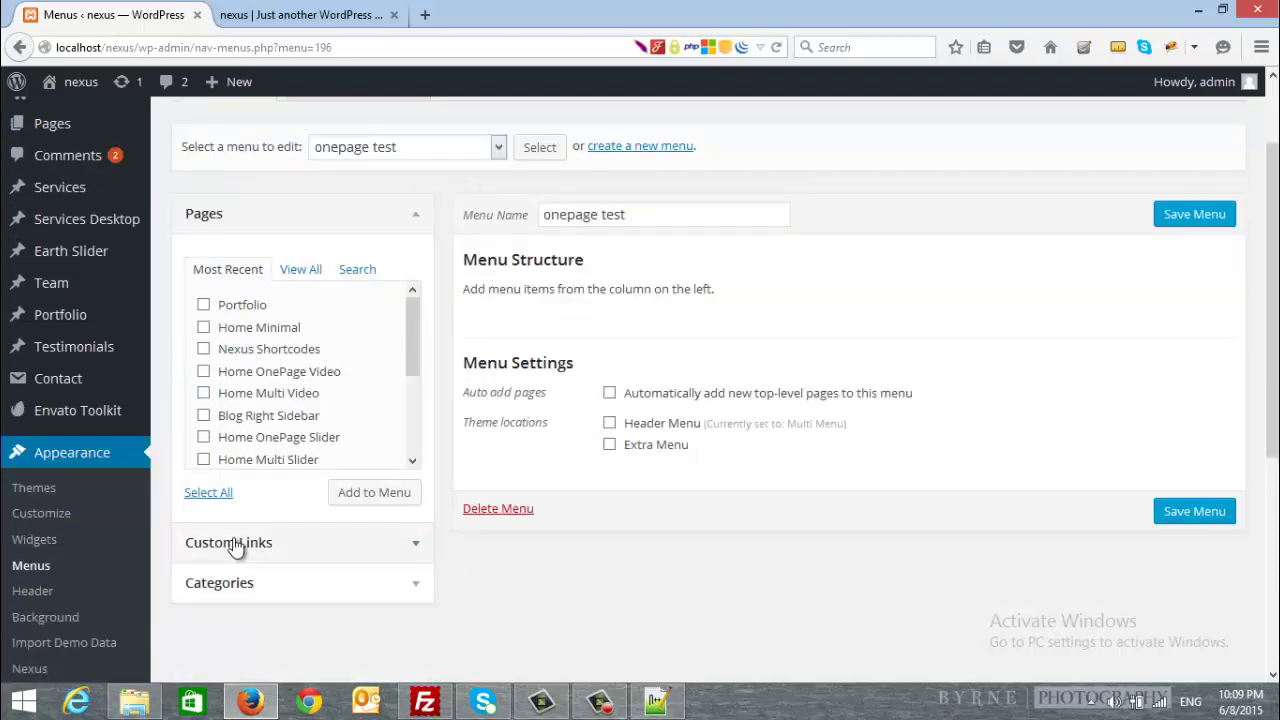
click(416, 214)
click(260, 15)
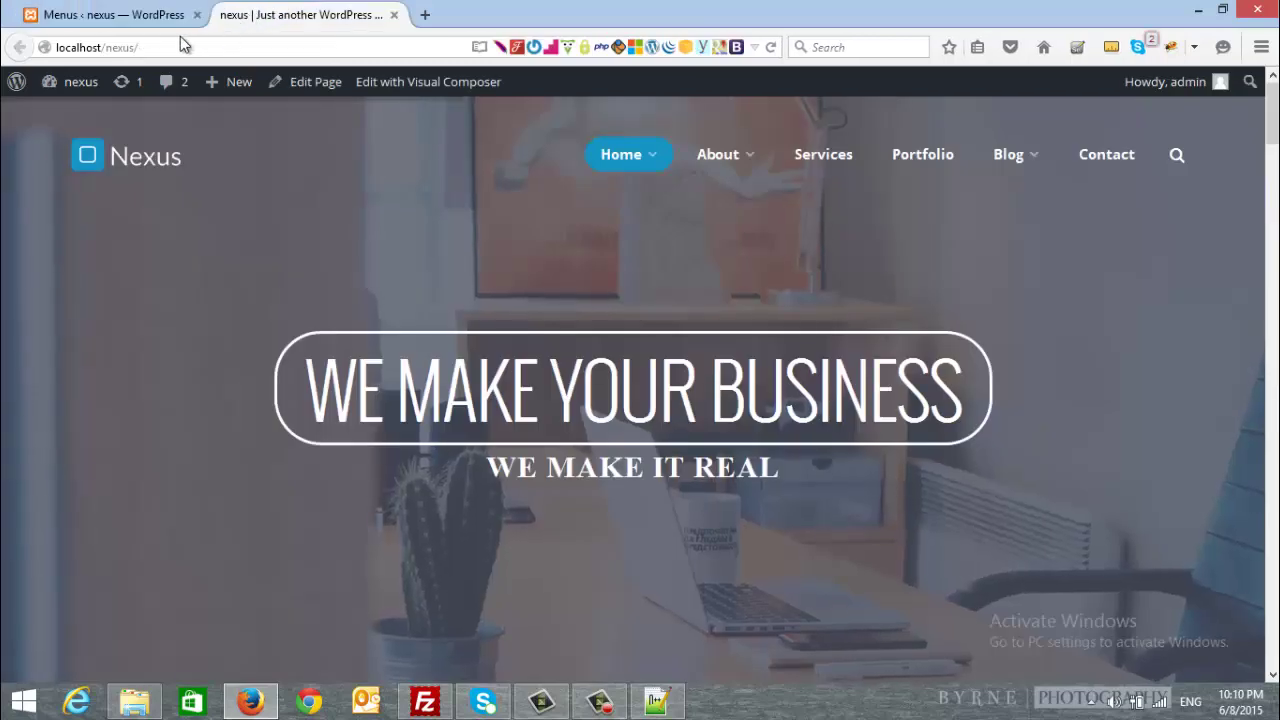
drag(138, 47, 3, 50)
key(ctrl+c)
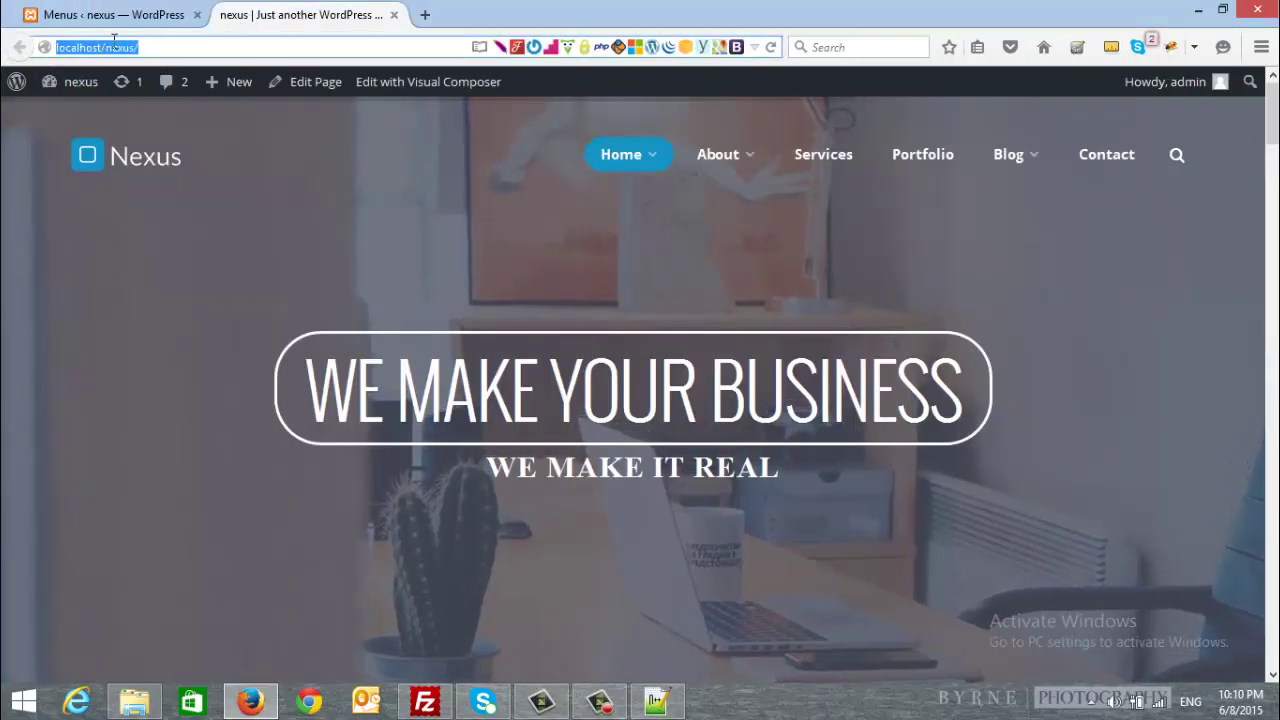
click(143, 15)
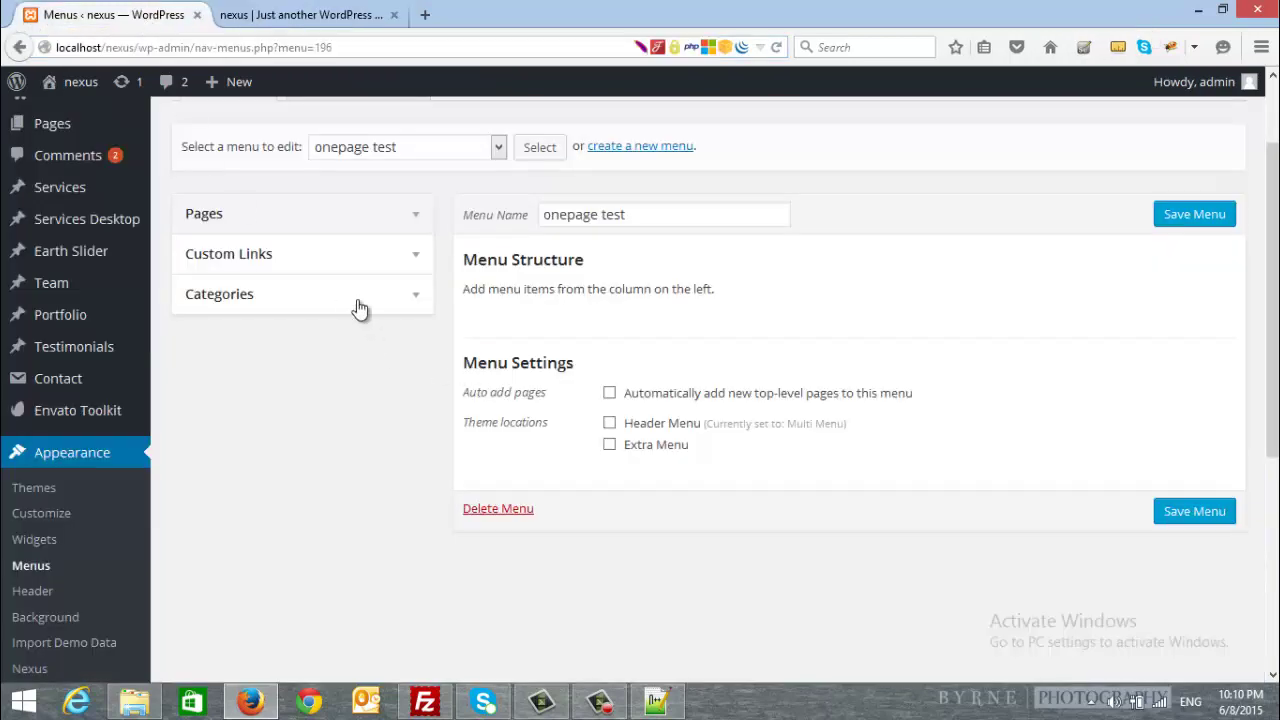
click(360, 265)
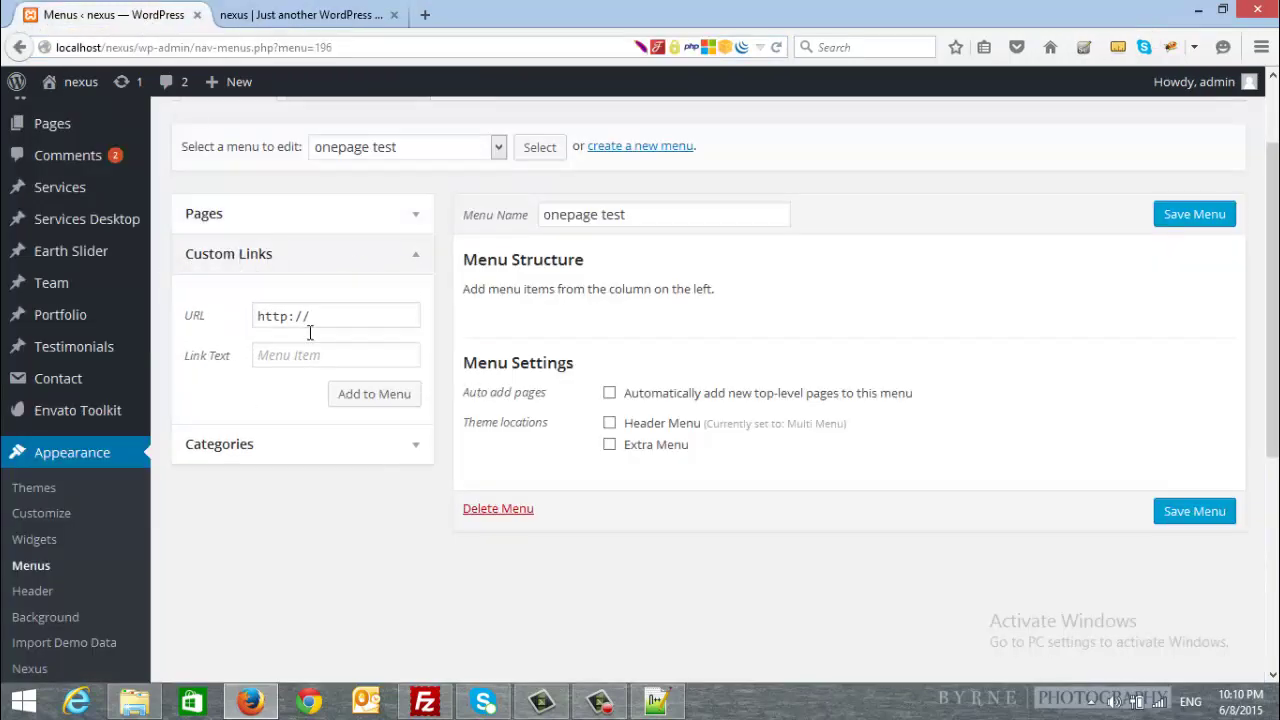
triple_click(279, 318)
key(ctrl+v)
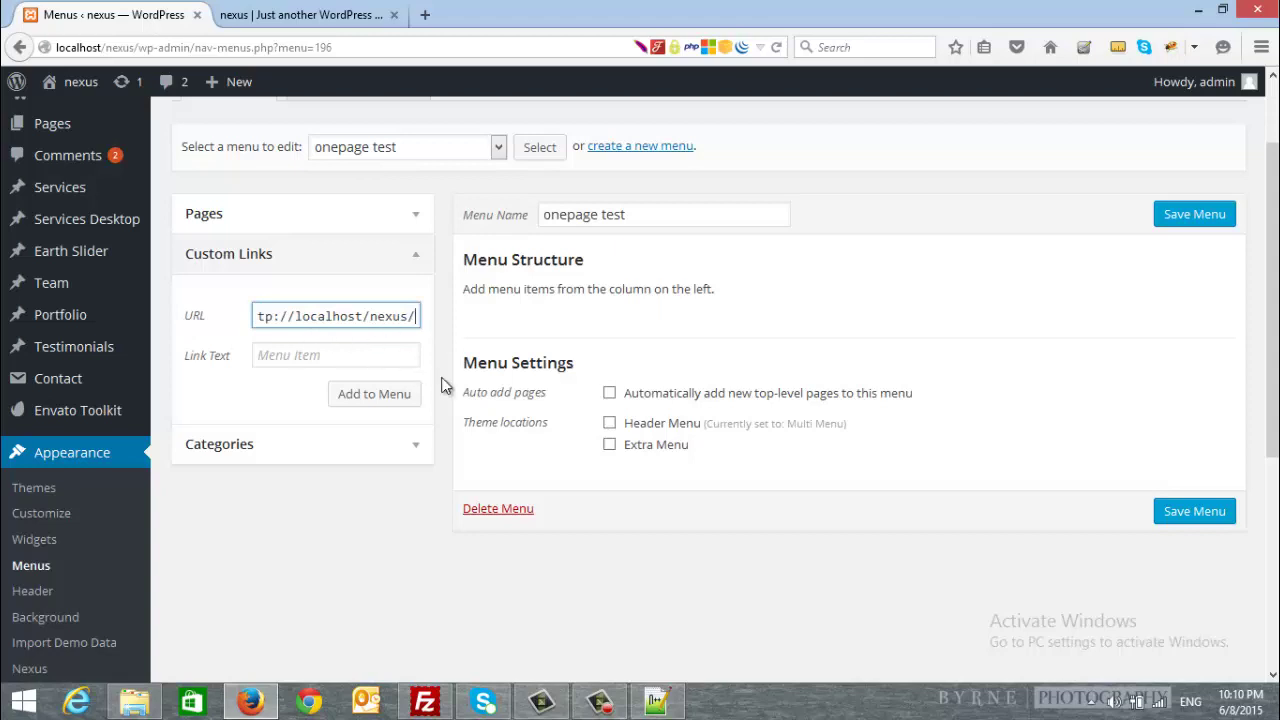
text(#)
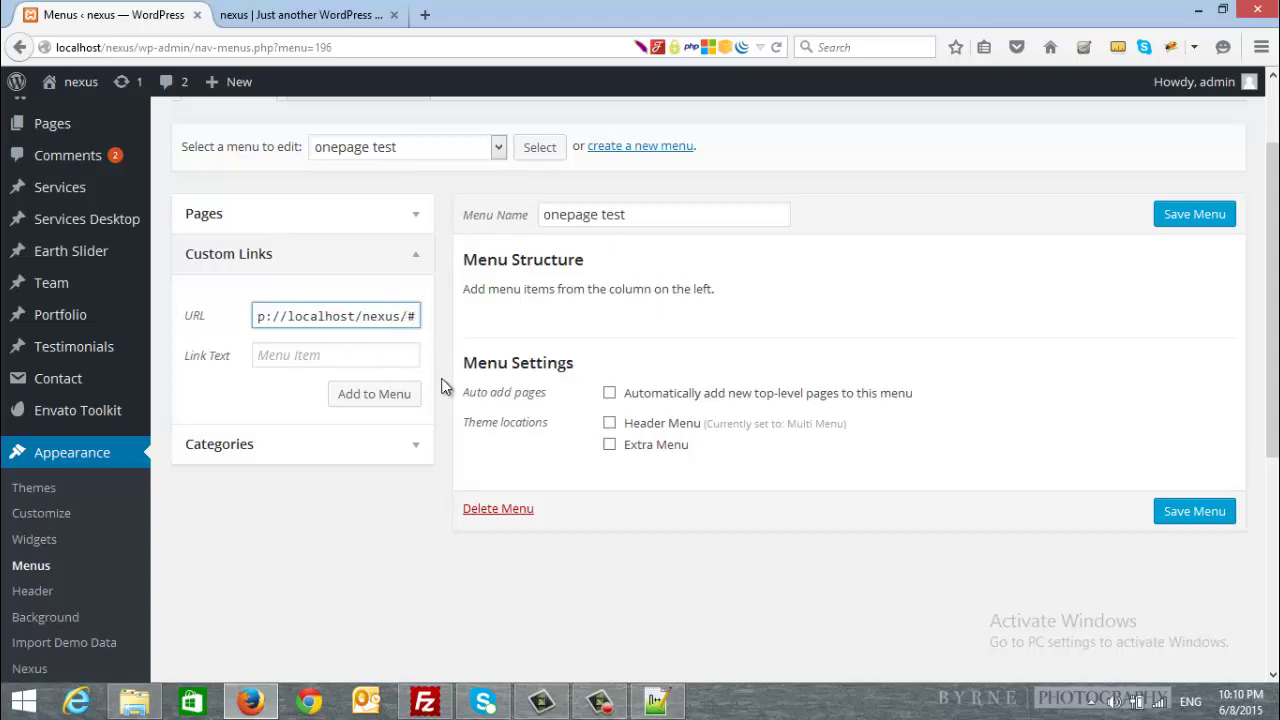
text(about)
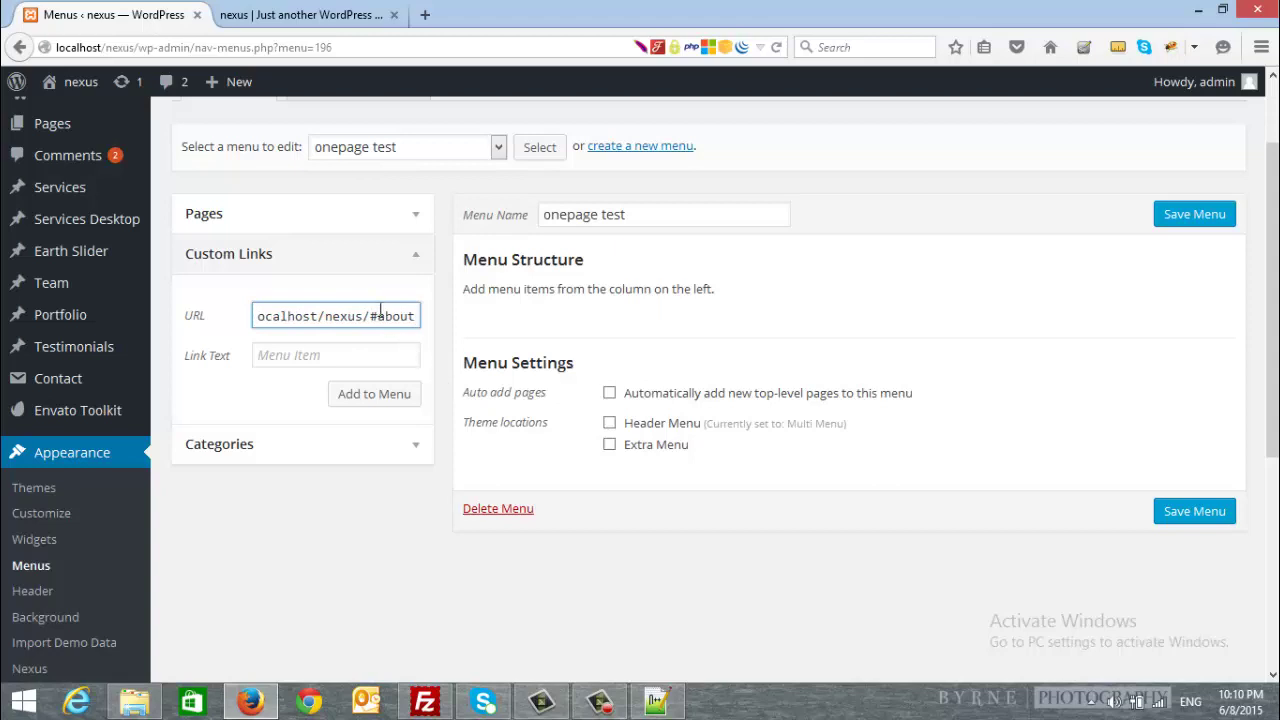
click(278, 347)
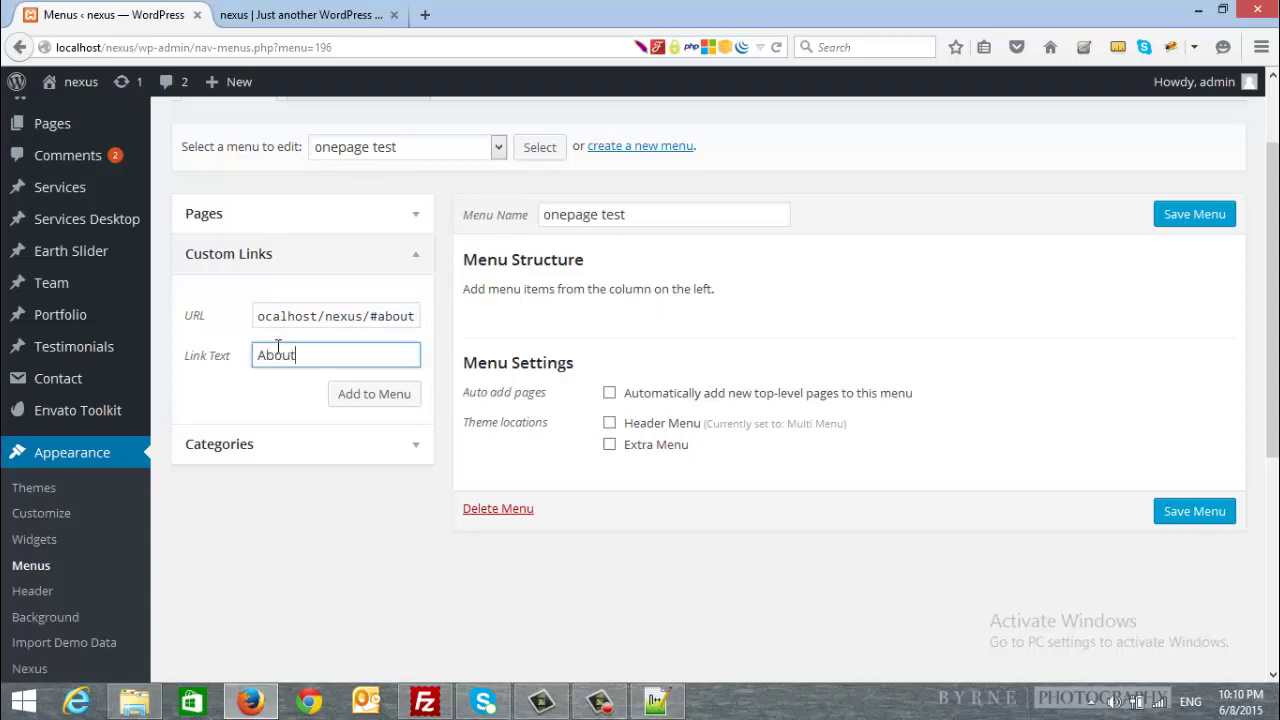
click(388, 399)
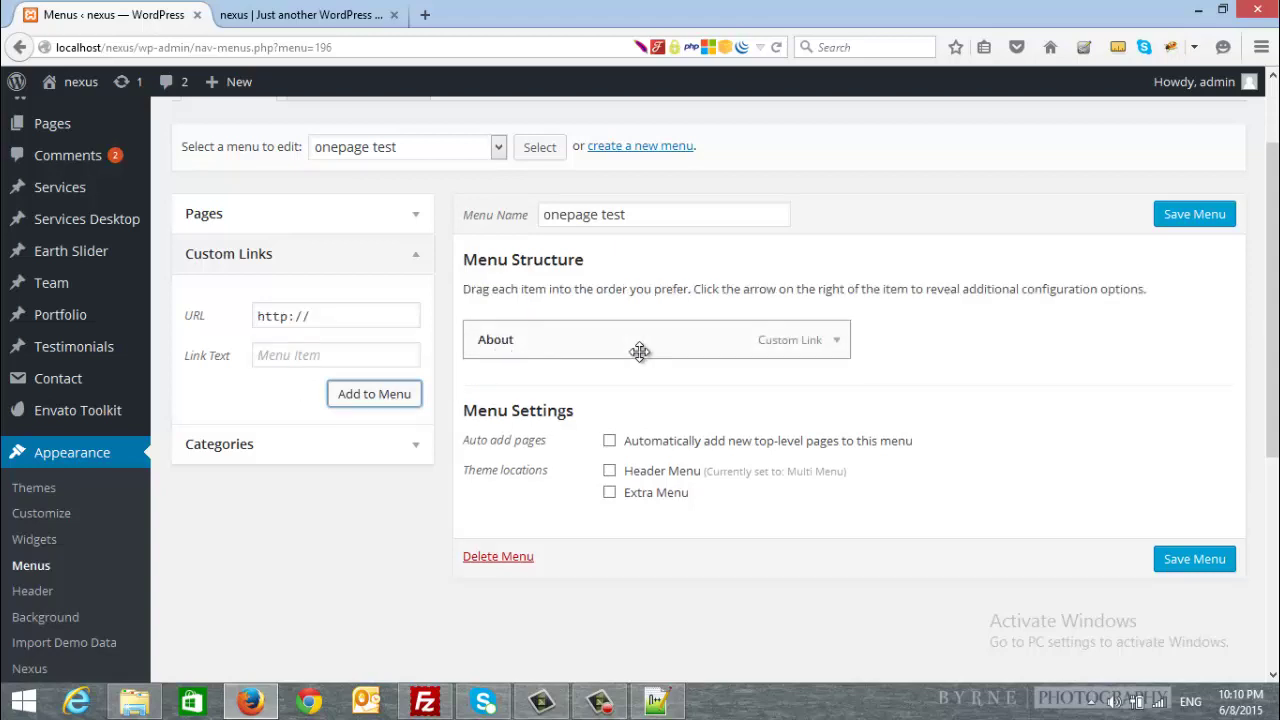
click(837, 340)
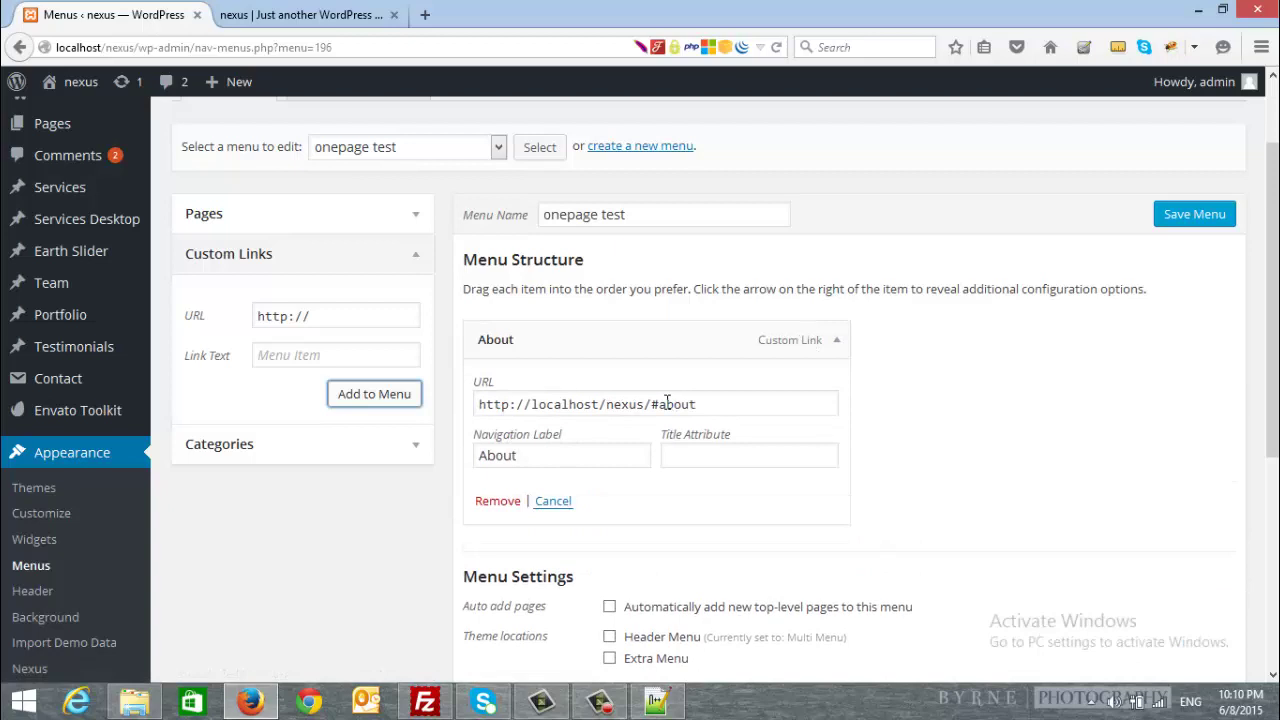
click(323, 314)
drag(735, 404, 410, 418)
key(ctrl+c)
double_click(332, 314)
key(ctrl+v)
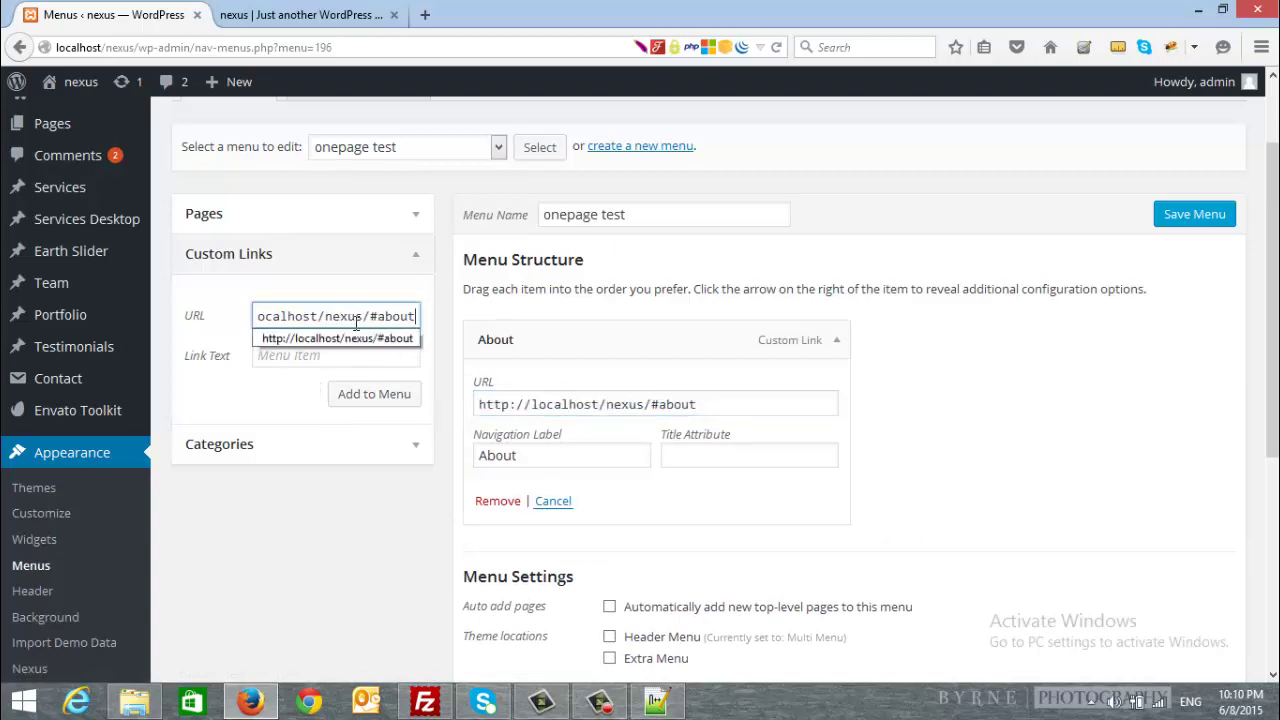
drag(379, 316, 430, 318)
text(port)
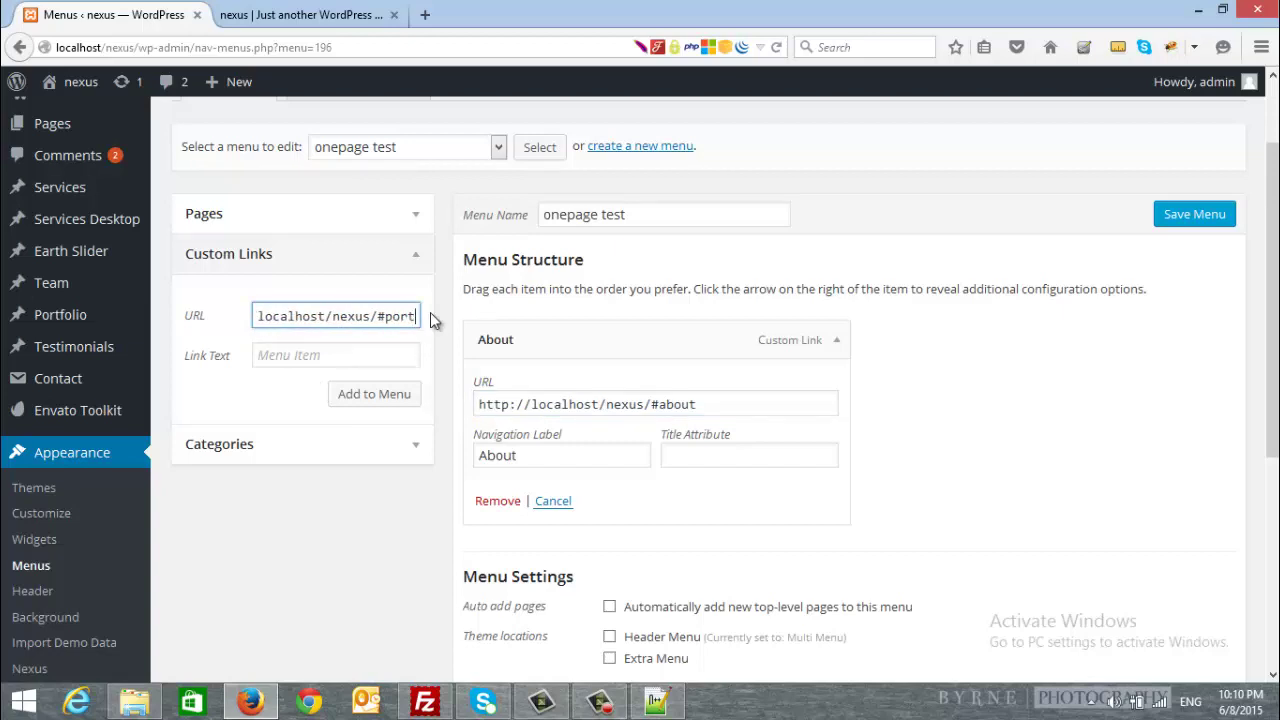
text(folio)
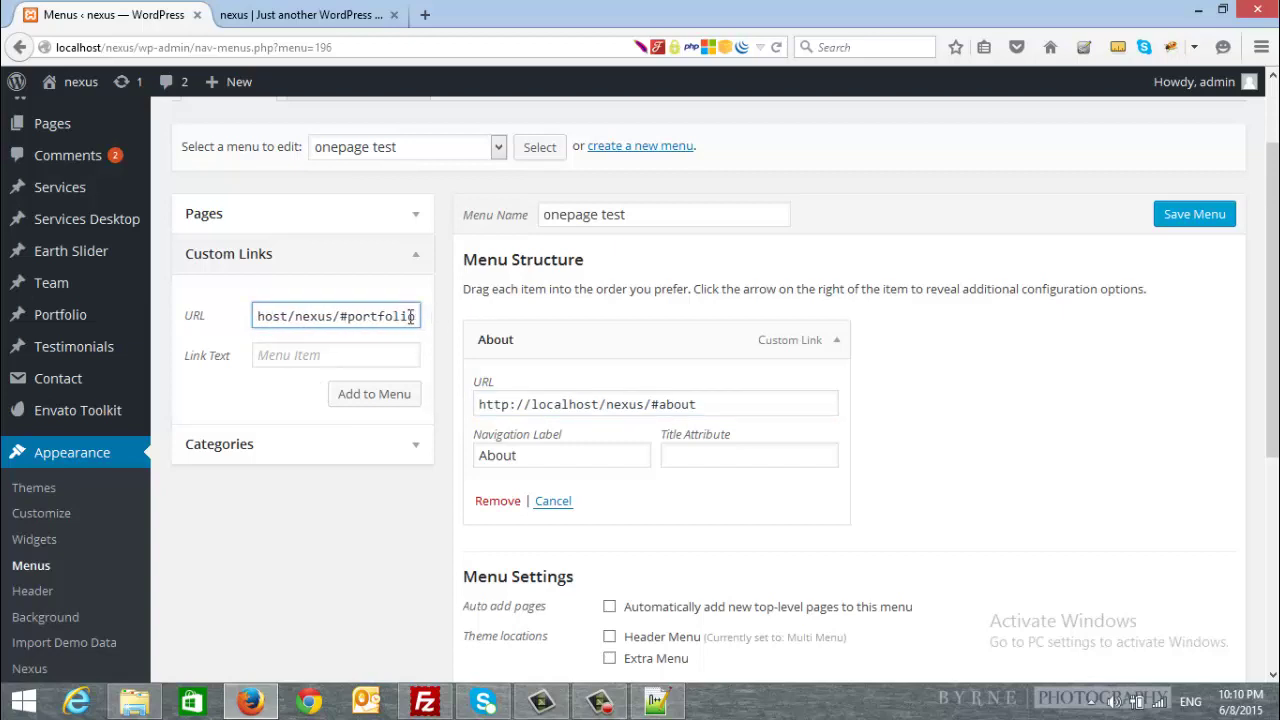
click(281, 348)
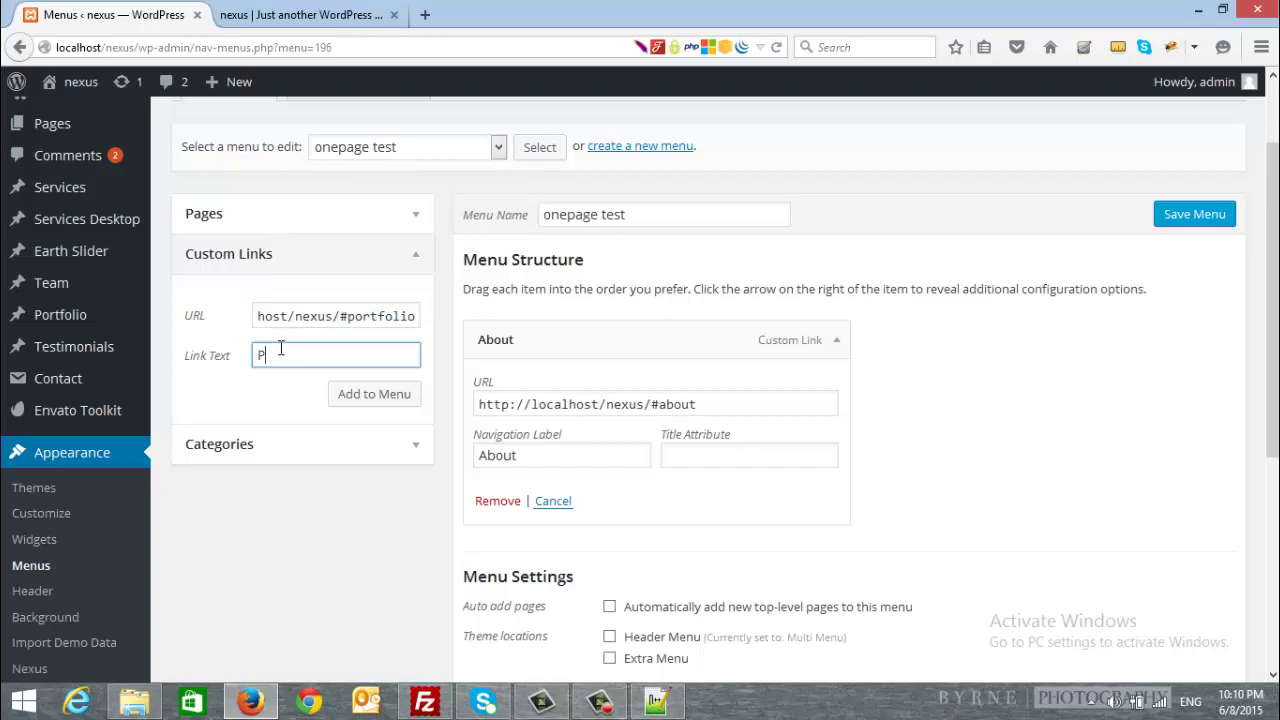
click(371, 400)
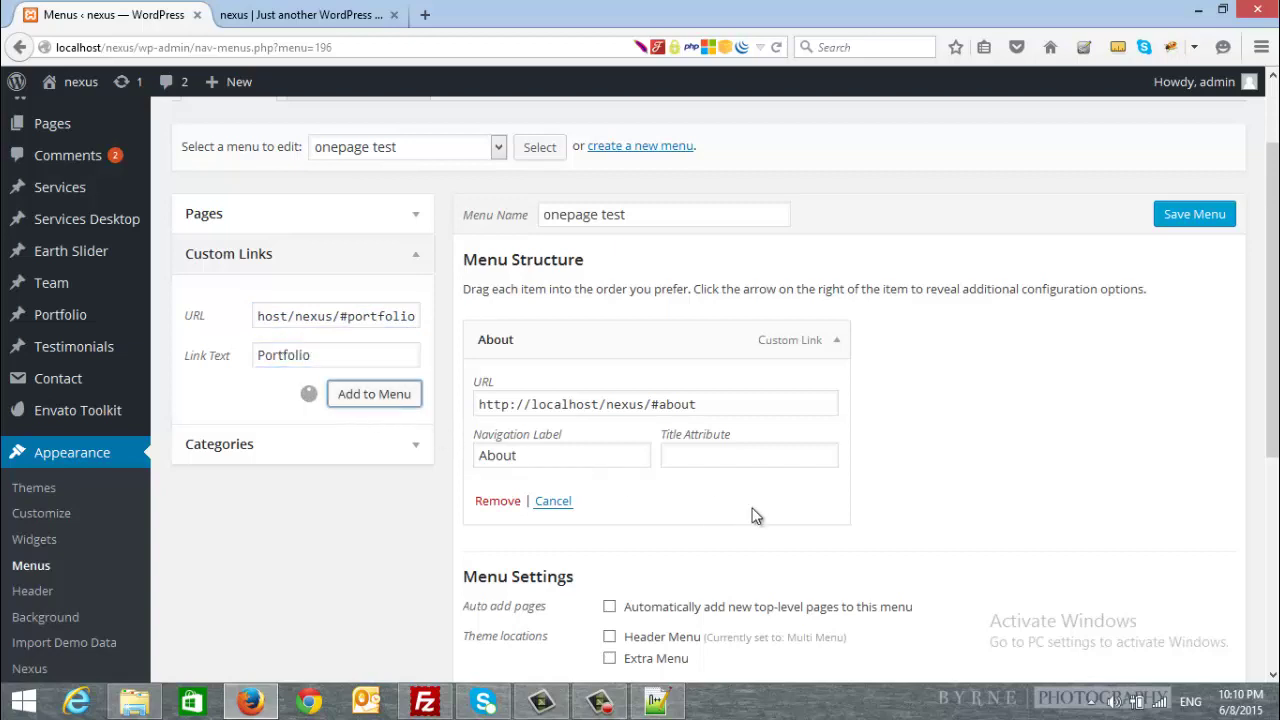
click(836, 339)
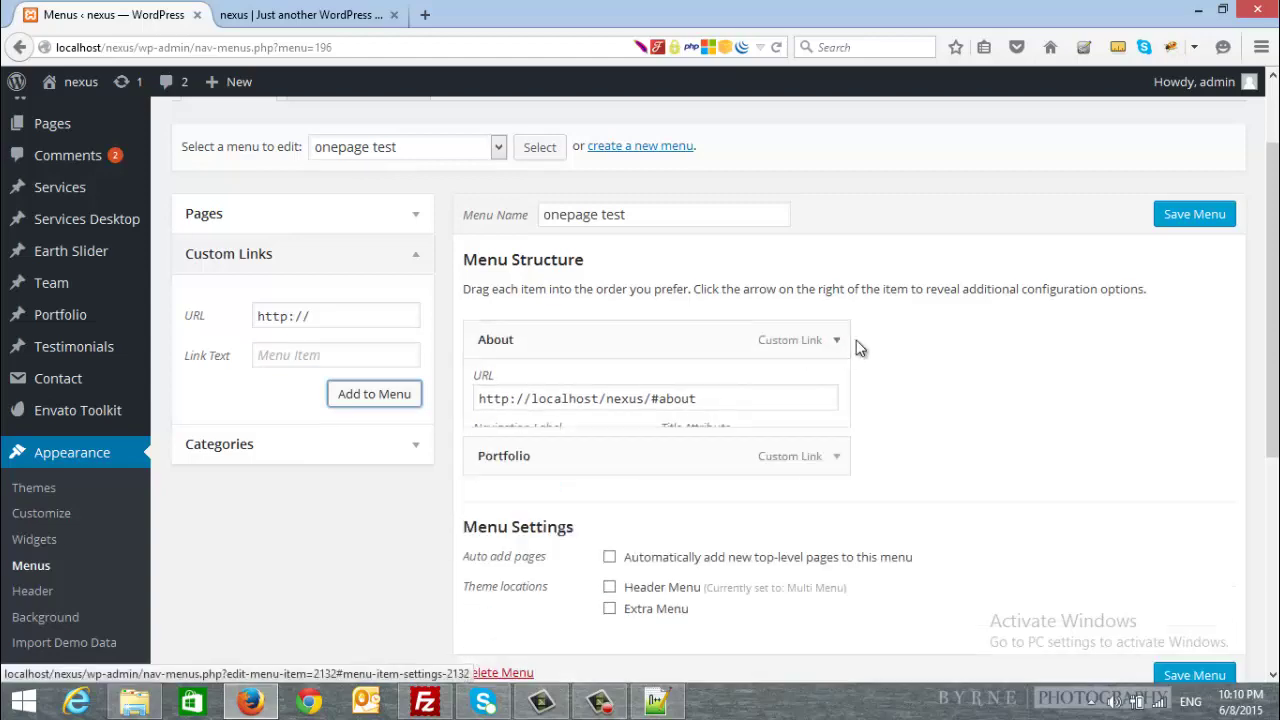
Step: Assign onepage test to the Header Menu theme location and save the menu
scroll(815, 393, down, 1)
scroll(815, 393, down, 2)
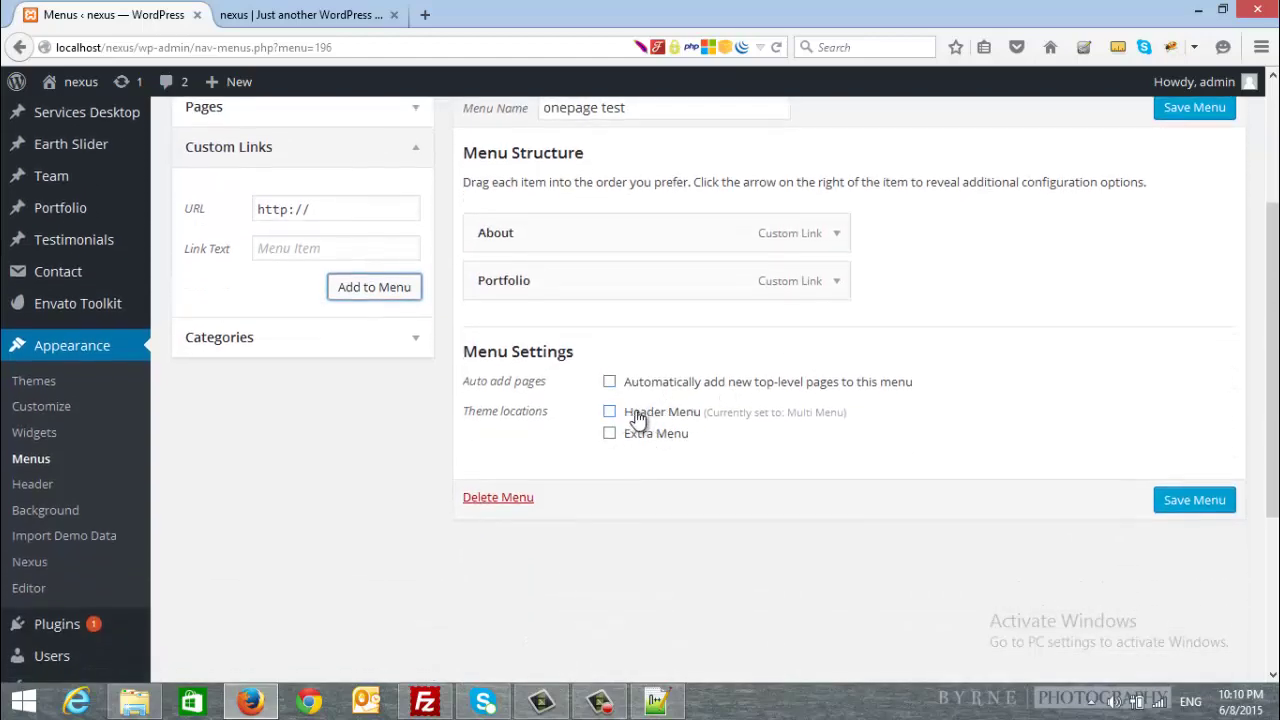
click(637, 418)
scroll(1000, 380, up, 5)
click(1194, 321)
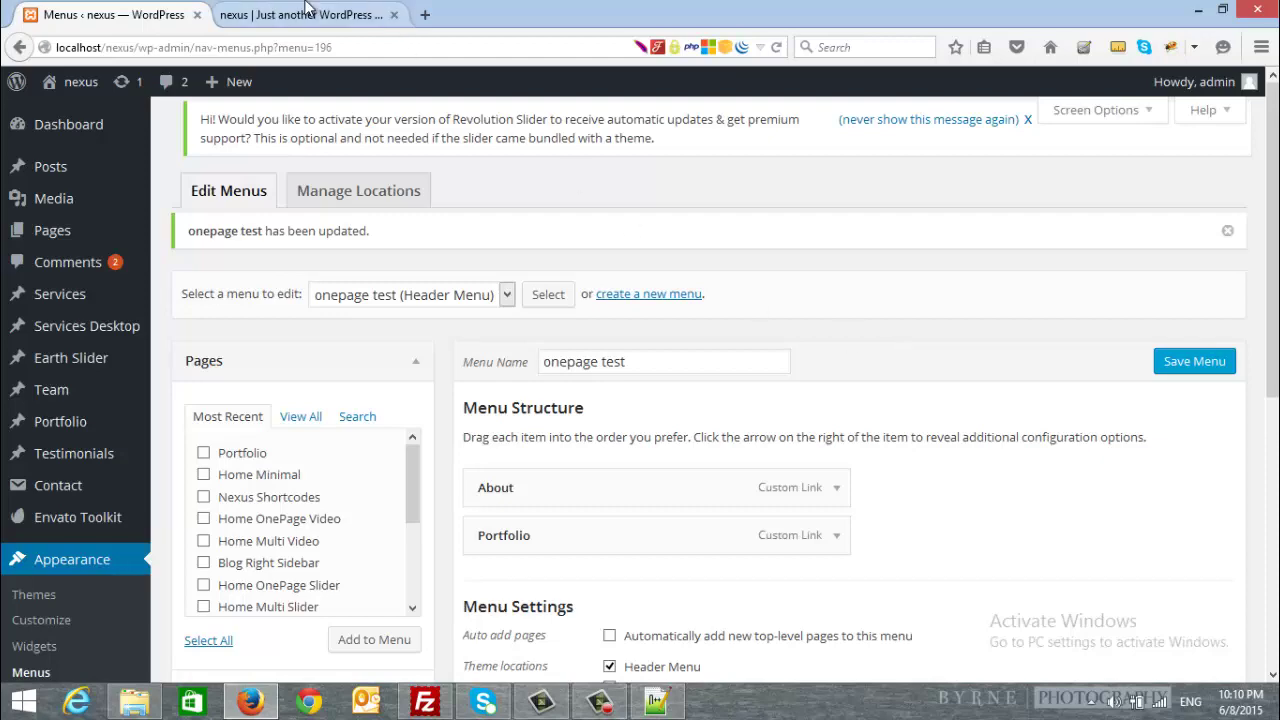
Step: Reload the Nexus front page in the site tab
click(360, 14)
click(373, 46)
click(373, 46)
key(Return)
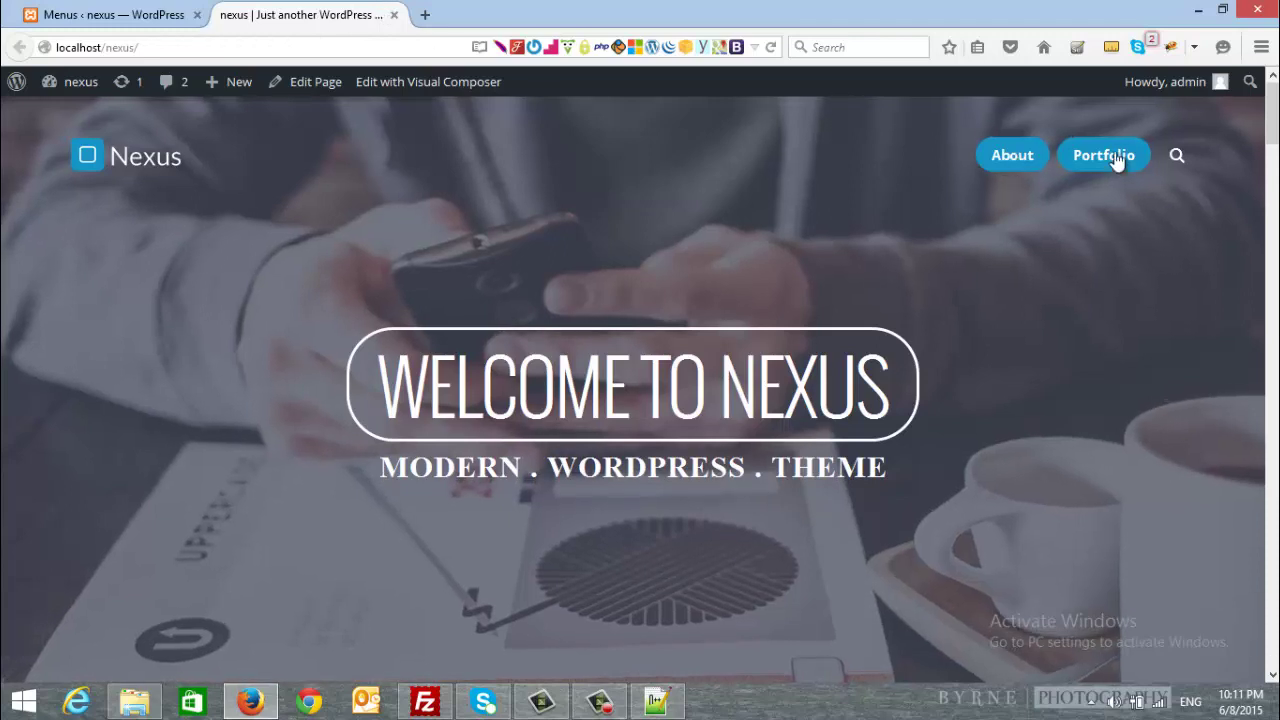
Step: Try the About and Portfolio header links on the Nexus front page, then return to the Menus tab
click(1026, 157)
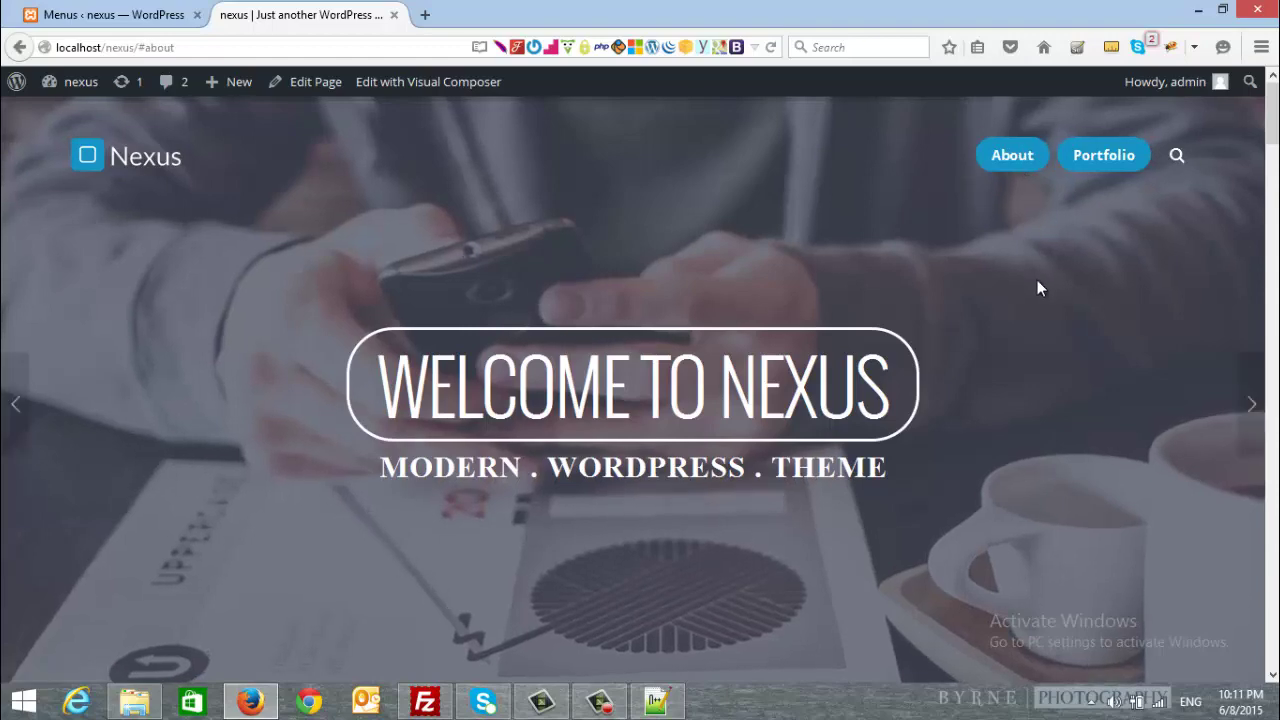
click(1101, 155)
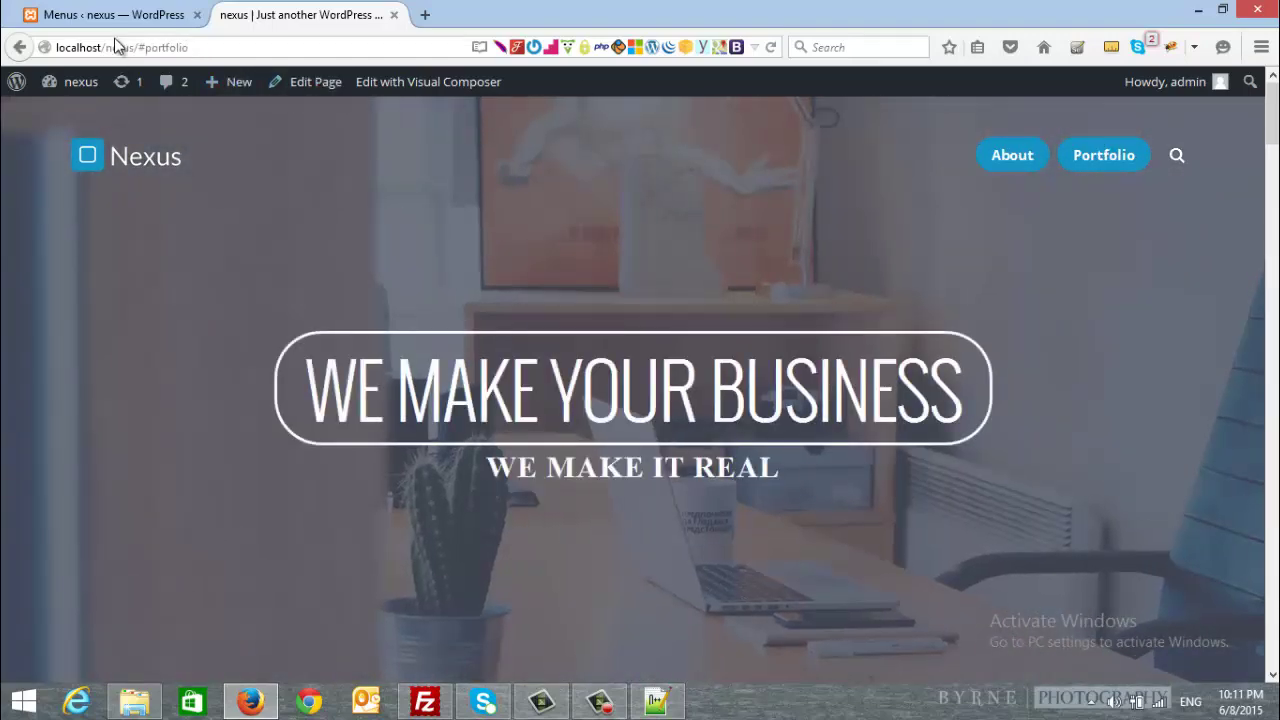
scroll(1033, 405, down, 10)
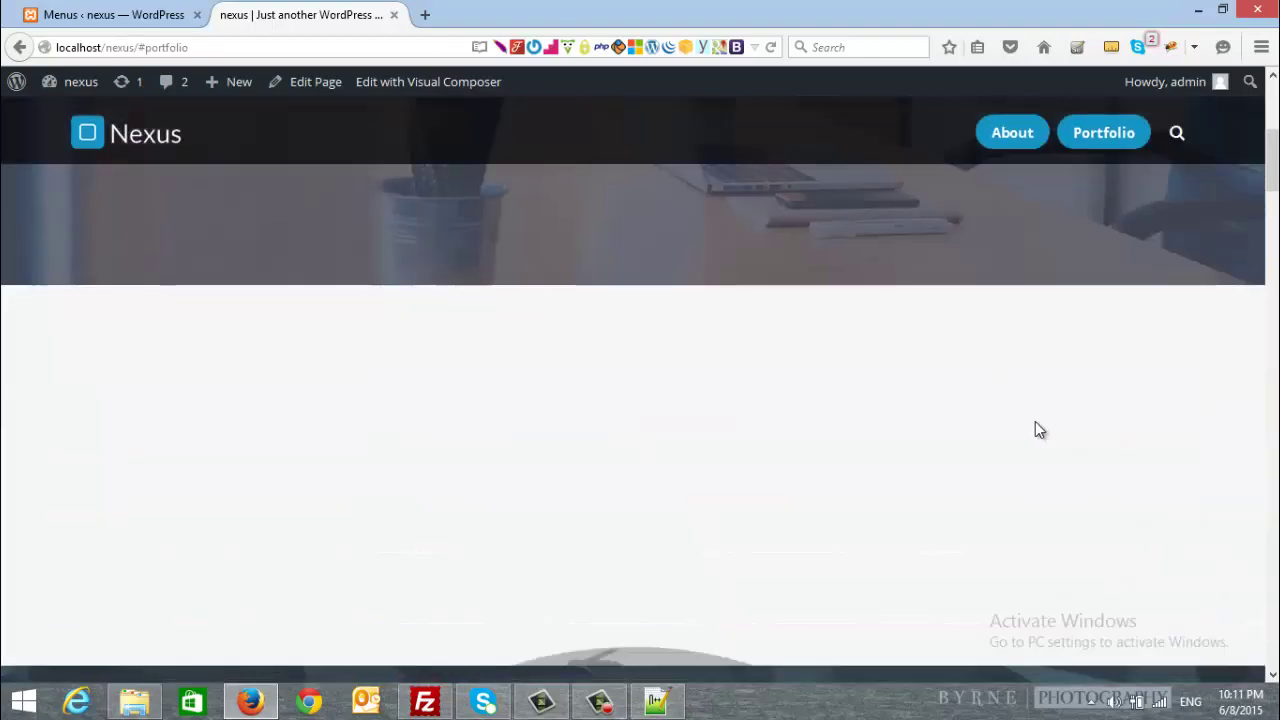
scroll(680, 330, down, 3)
scroll(650, 360, down, 8)
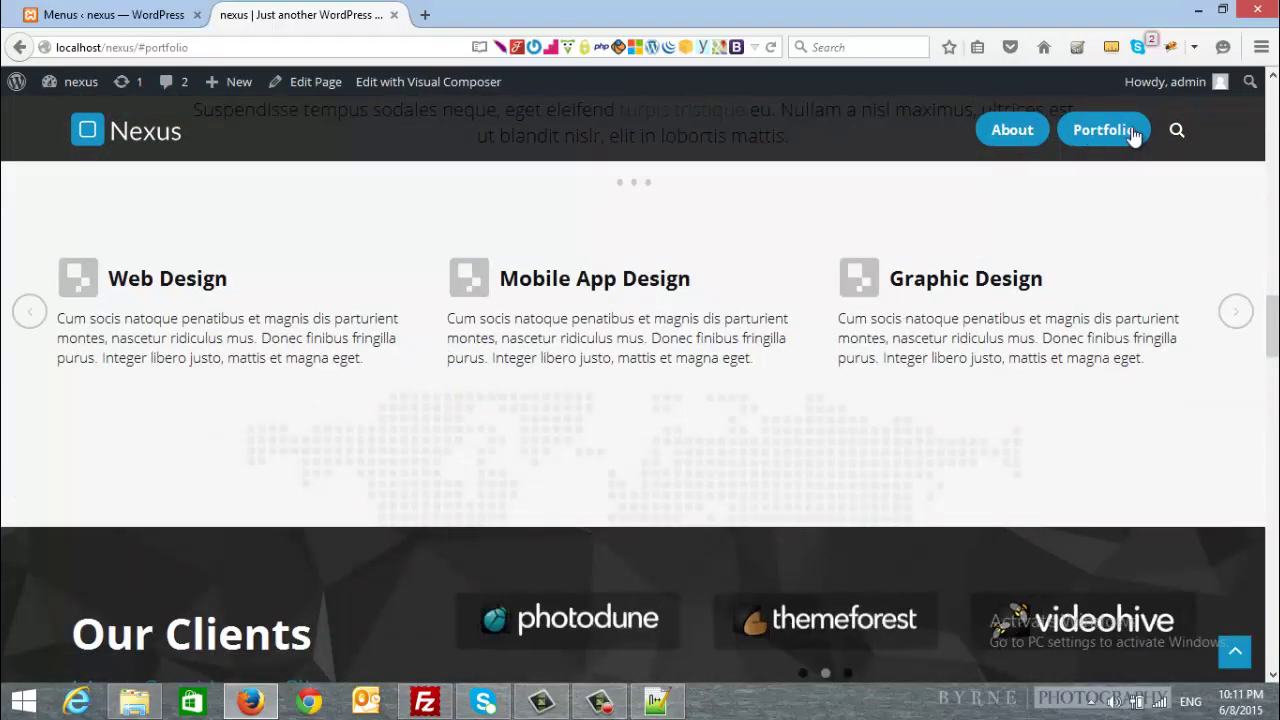
drag(1272, 325, 1271, 100)
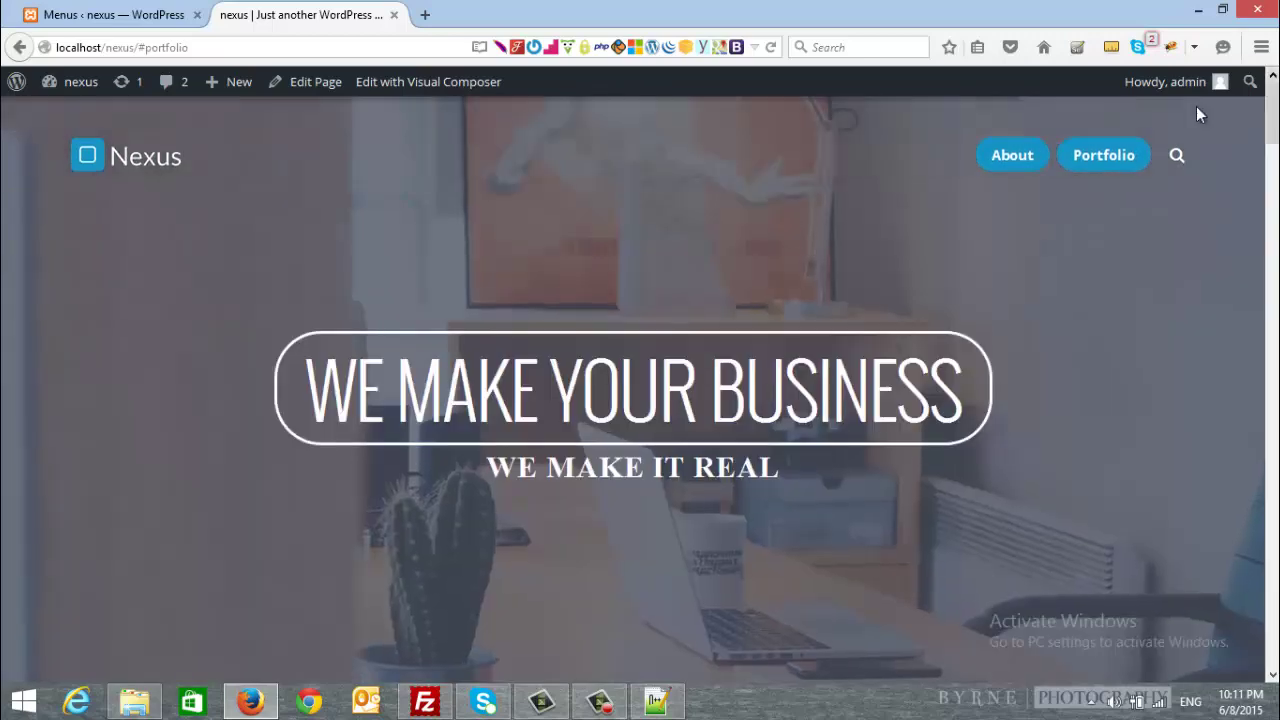
click(149, 16)
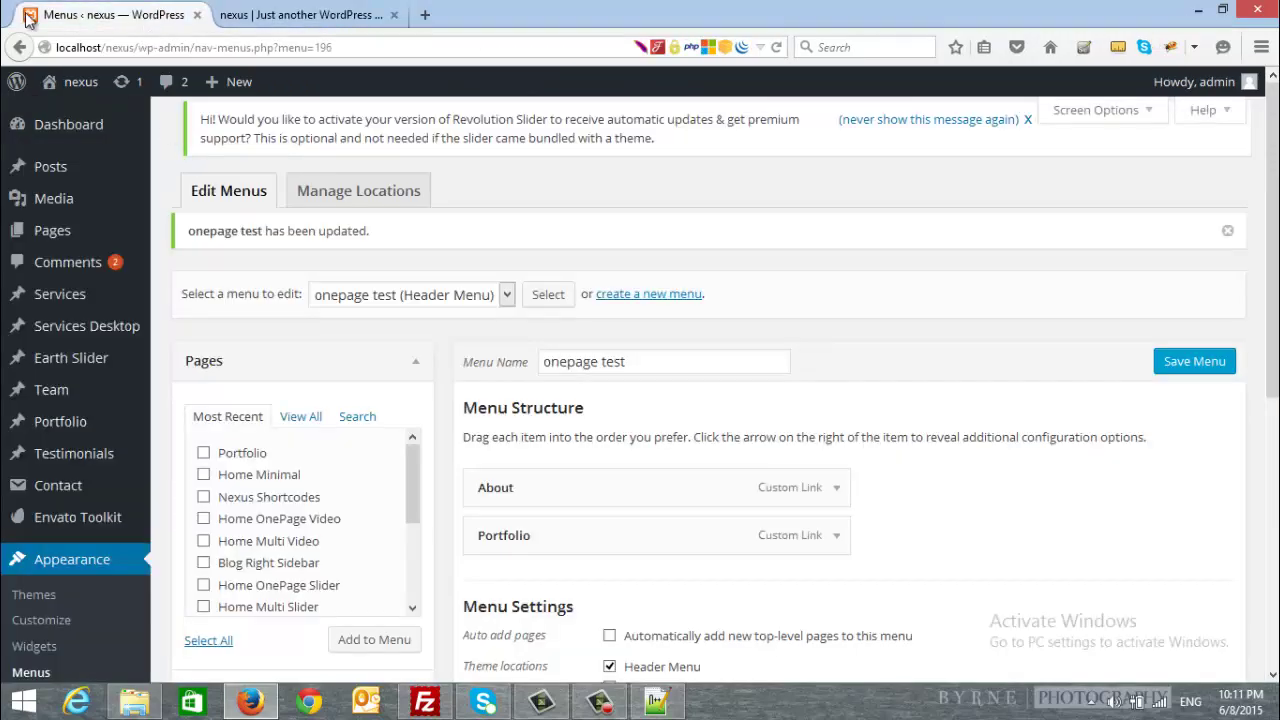
Step: Open the 'Home – Front Page' entry from the All Pages list in the page editor
click(50, 231)
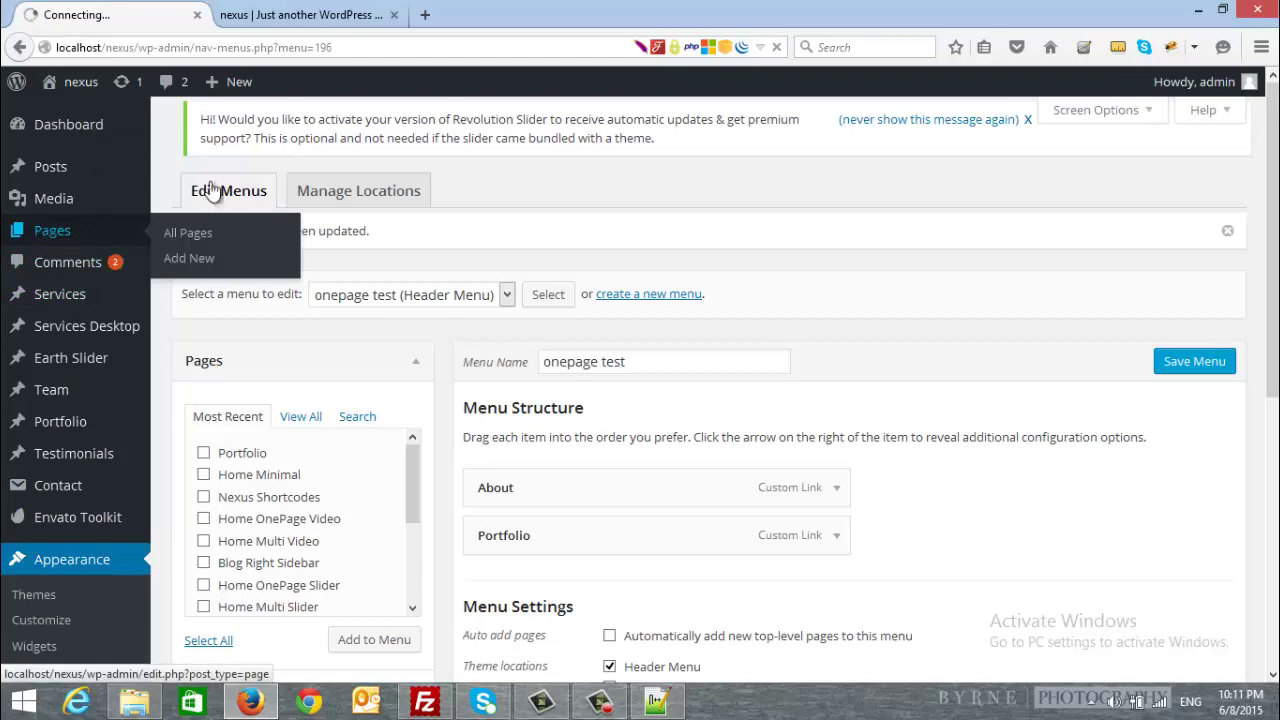
click(298, 15)
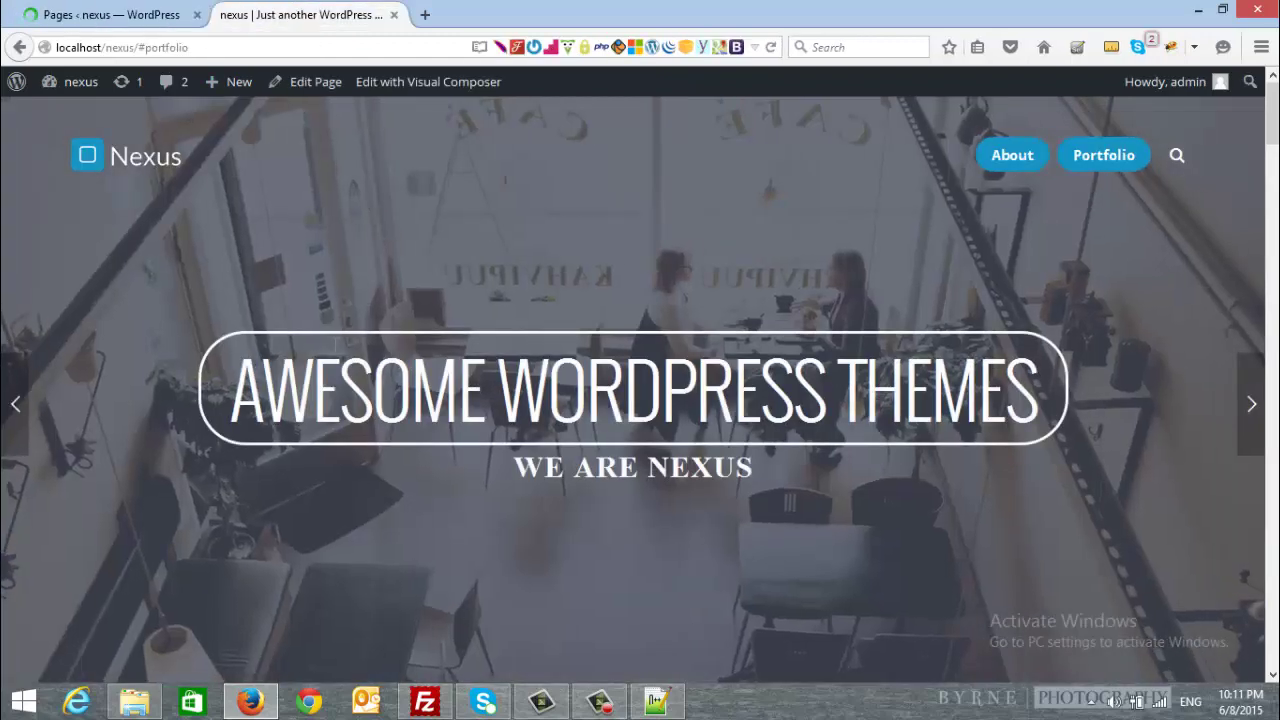
click(101, 10)
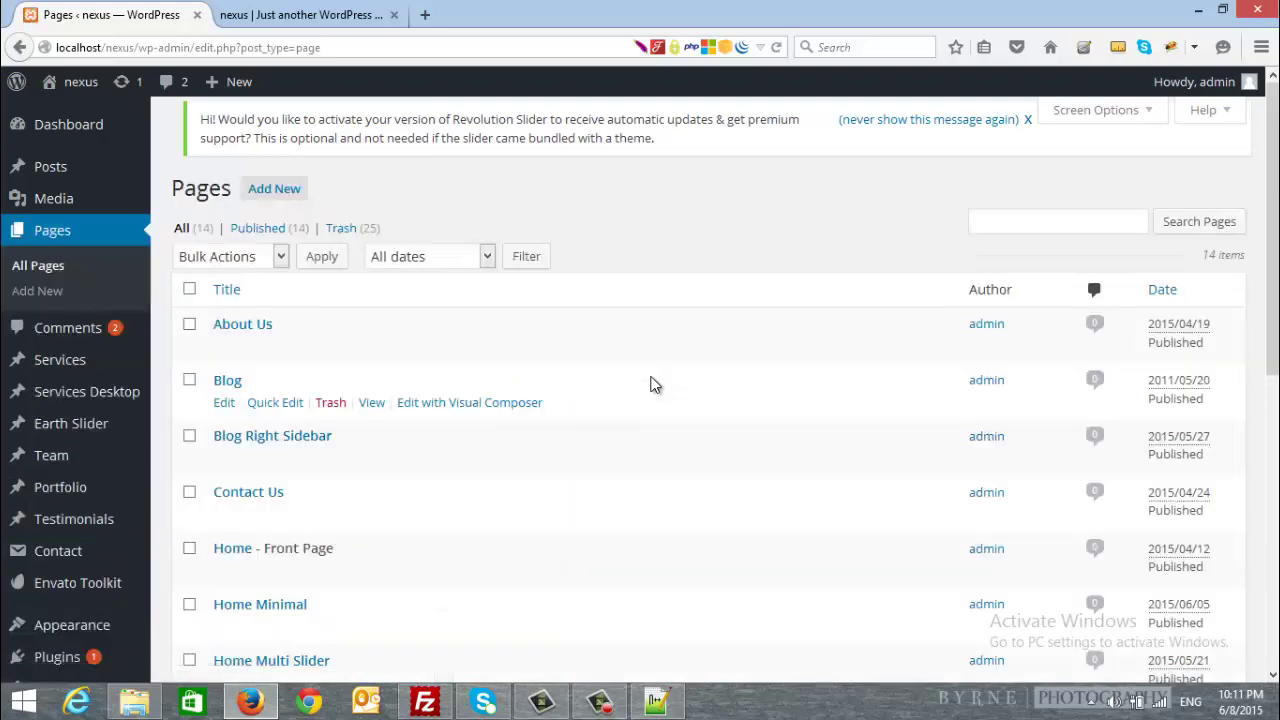
scroll(630, 388, down, 4)
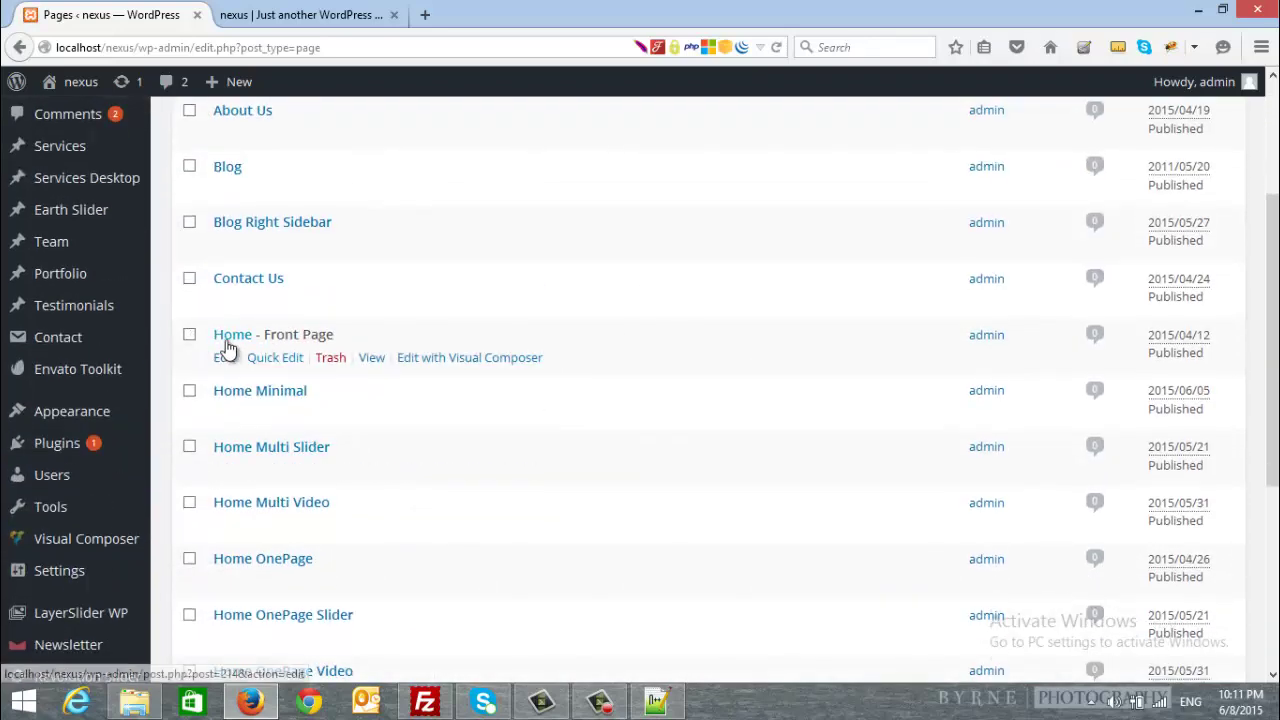
click(228, 338)
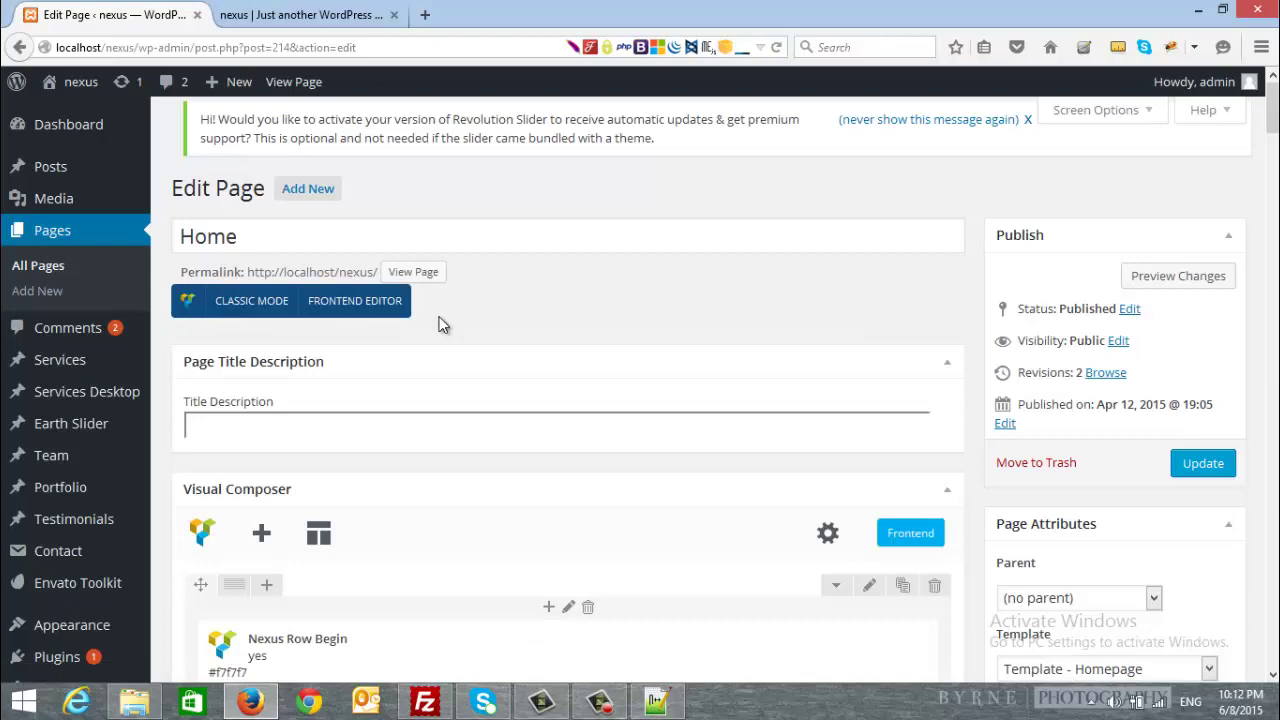
scroll(440, 320, down, 5)
scroll(440, 352, down, 6)
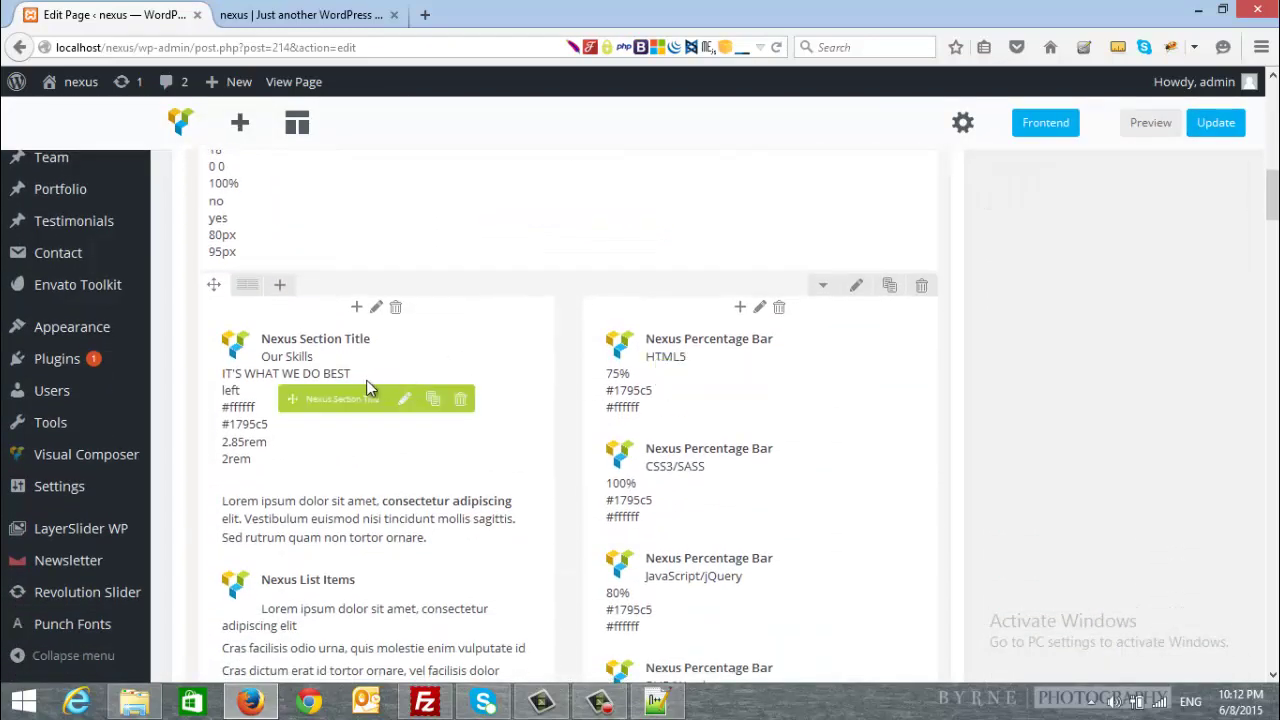
scroll(445, 366, up, 2)
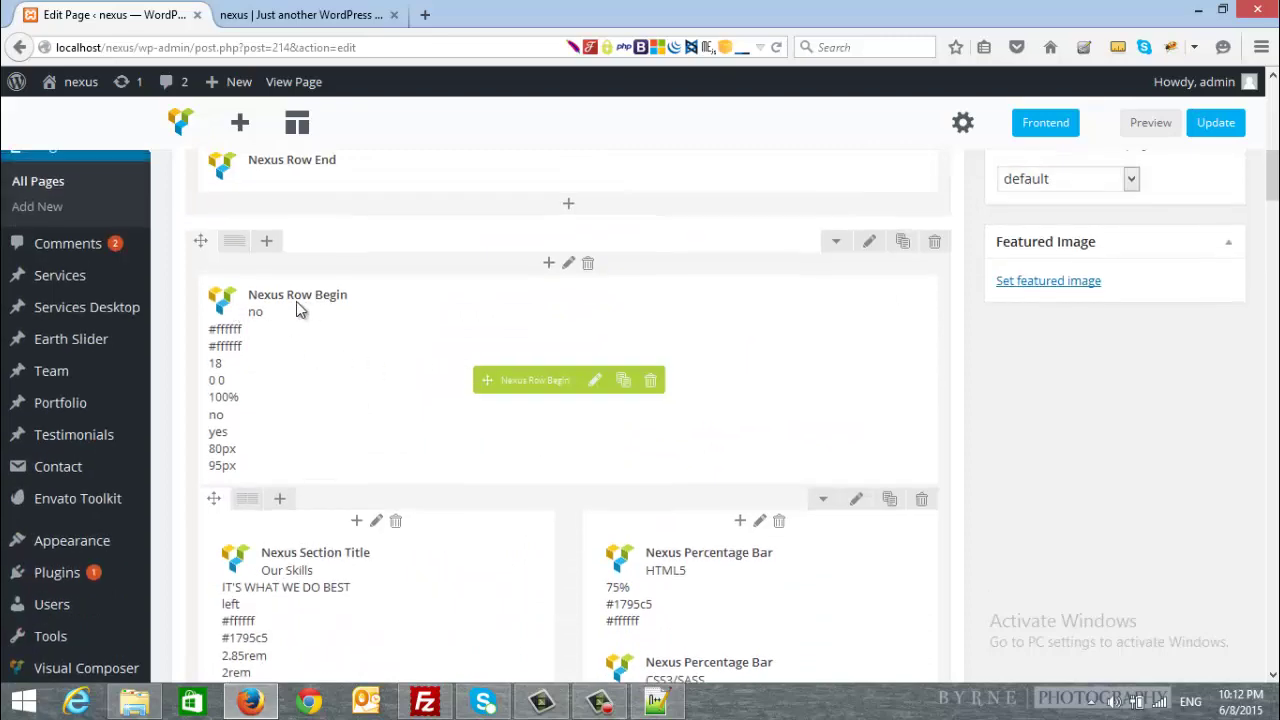
scroll(303, 308, down, 7)
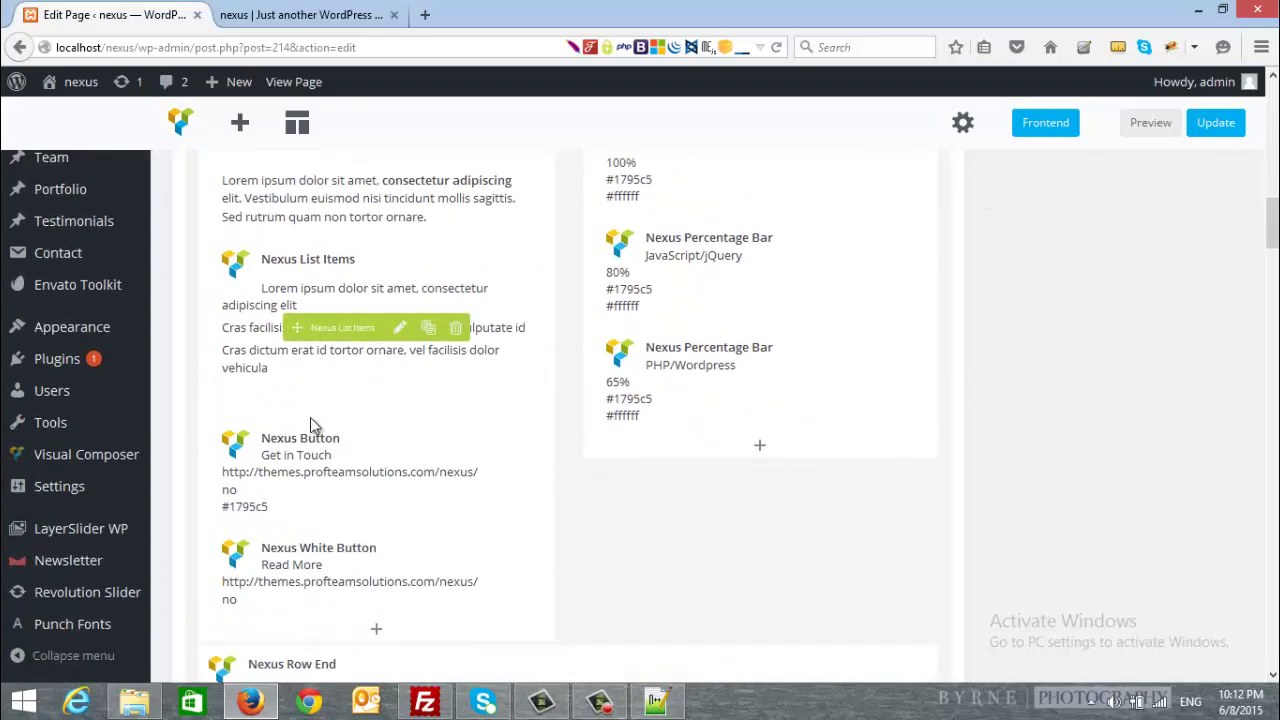
scroll(340, 470, up, 9)
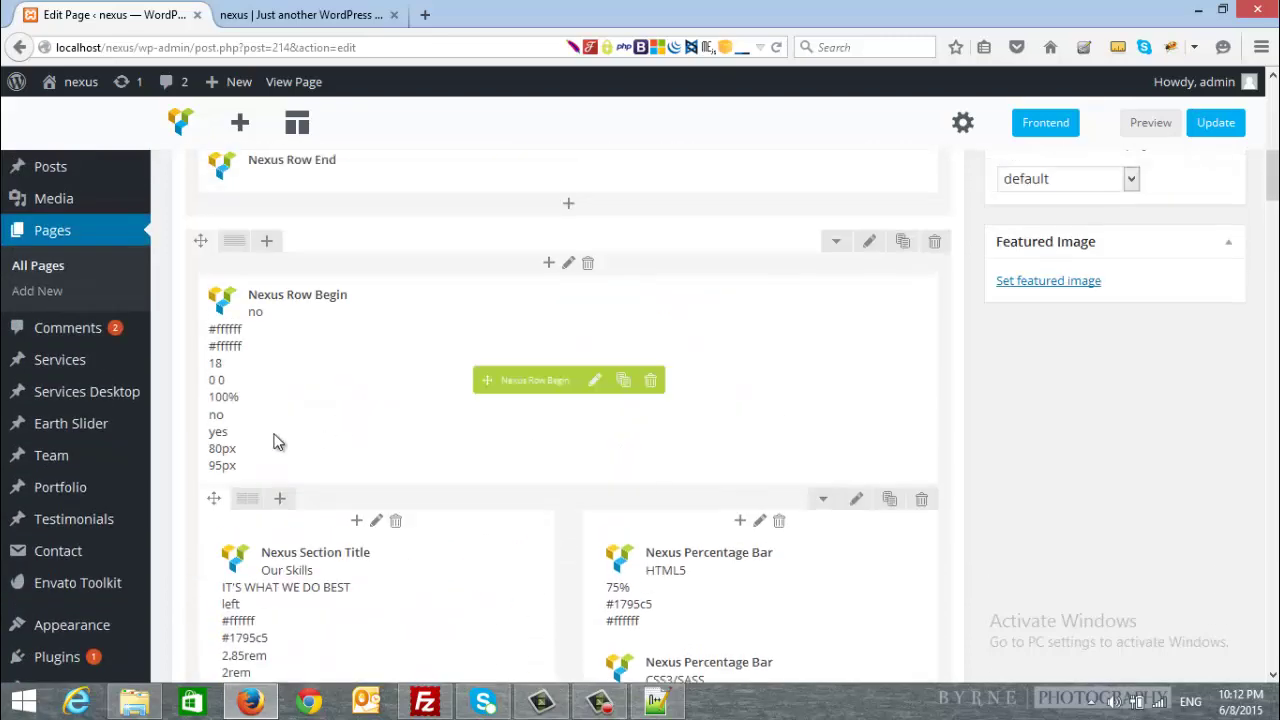
drag(204, 241, 235, 290)
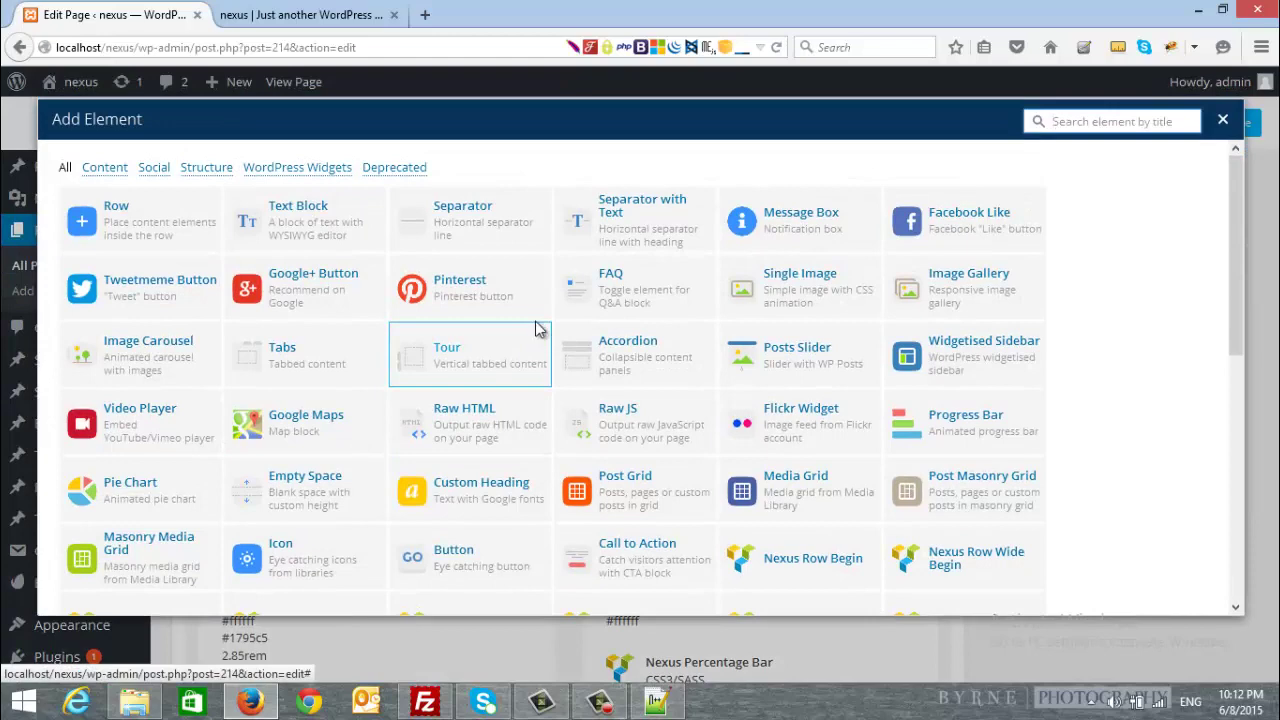
Step: Search 'section' in Add Element and insert a Nexus Page Section above Nexus Row Begin
text(section)
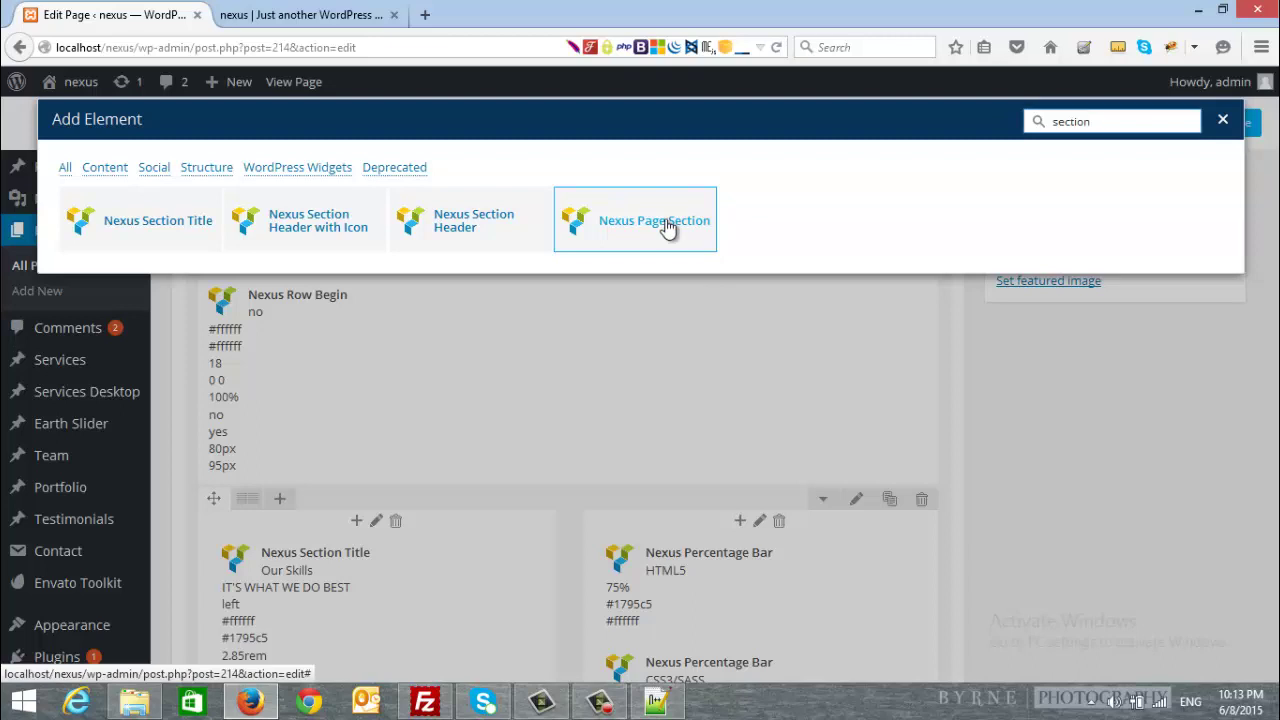
click(668, 229)
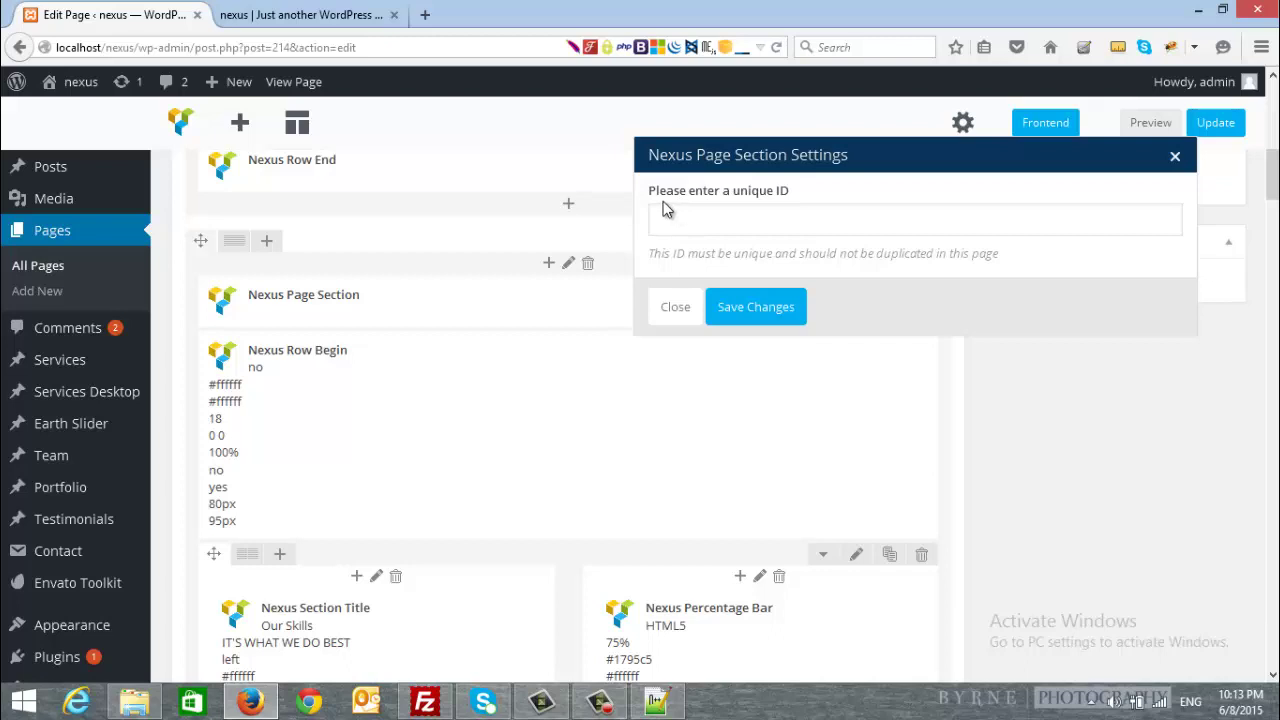
Step: Confirm on the live site that the About menu link points to the #about anchor
click(787, 220)
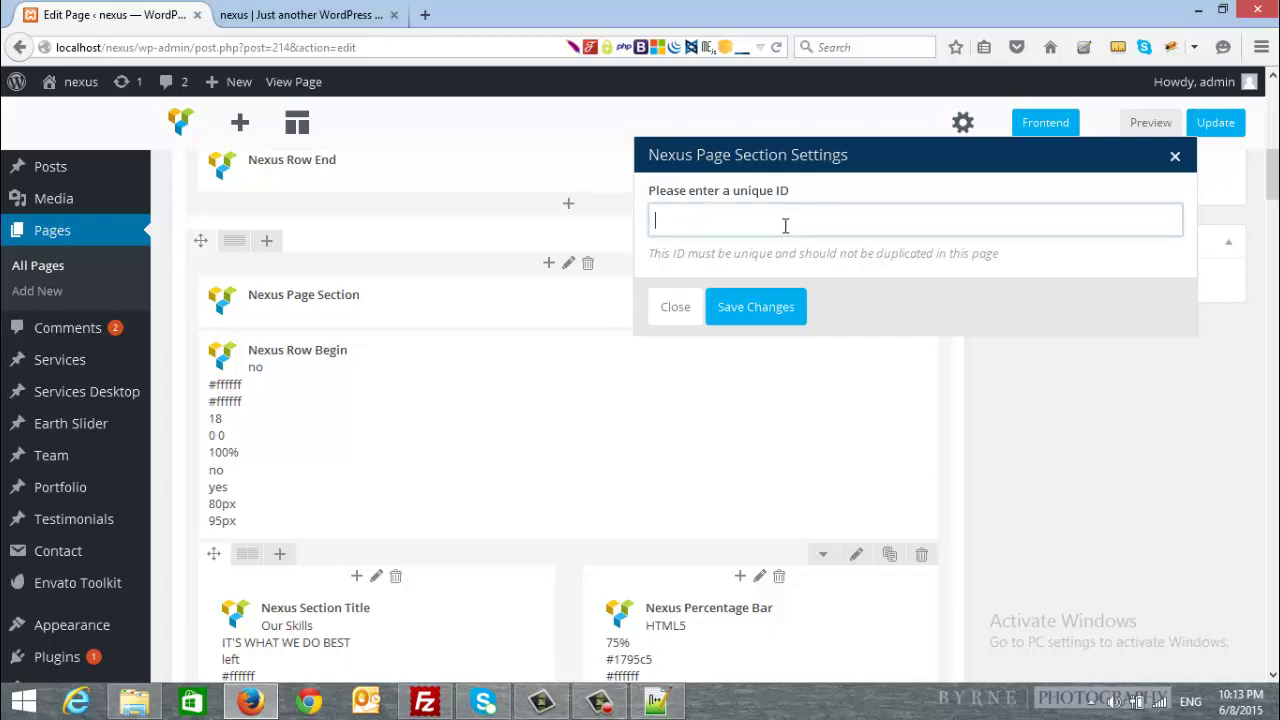
click(318, 12)
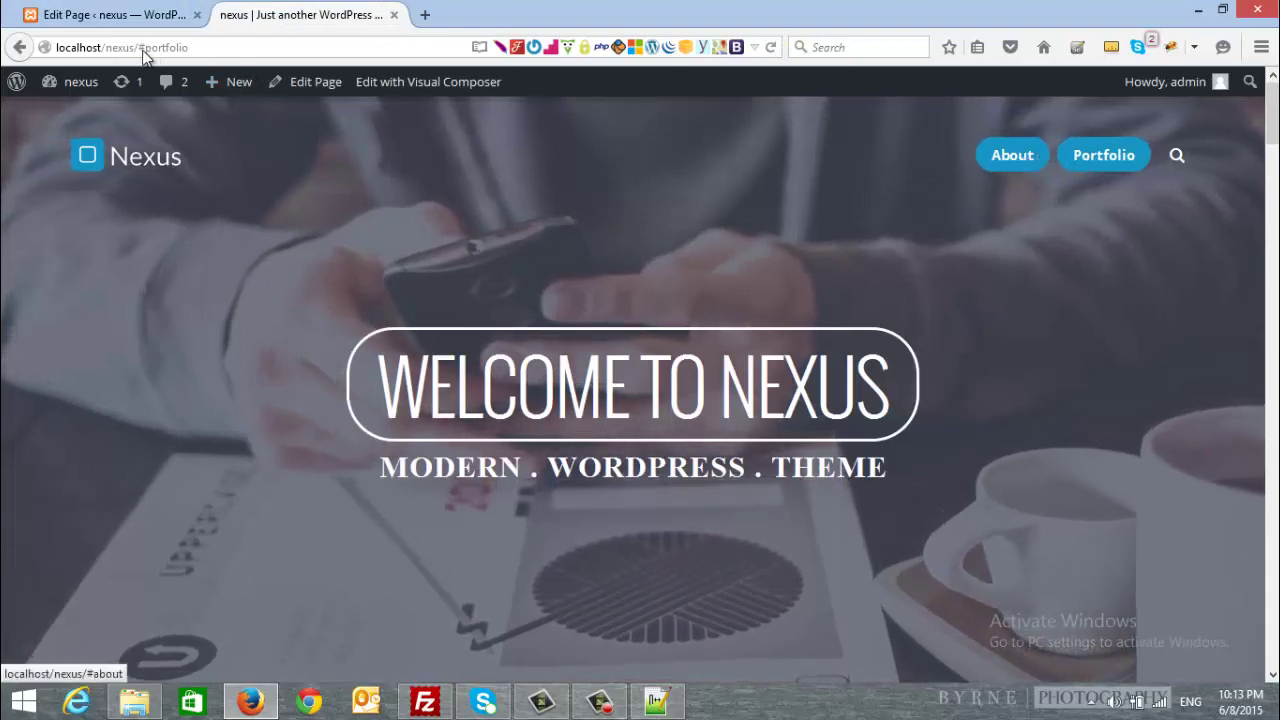
click(990, 155)
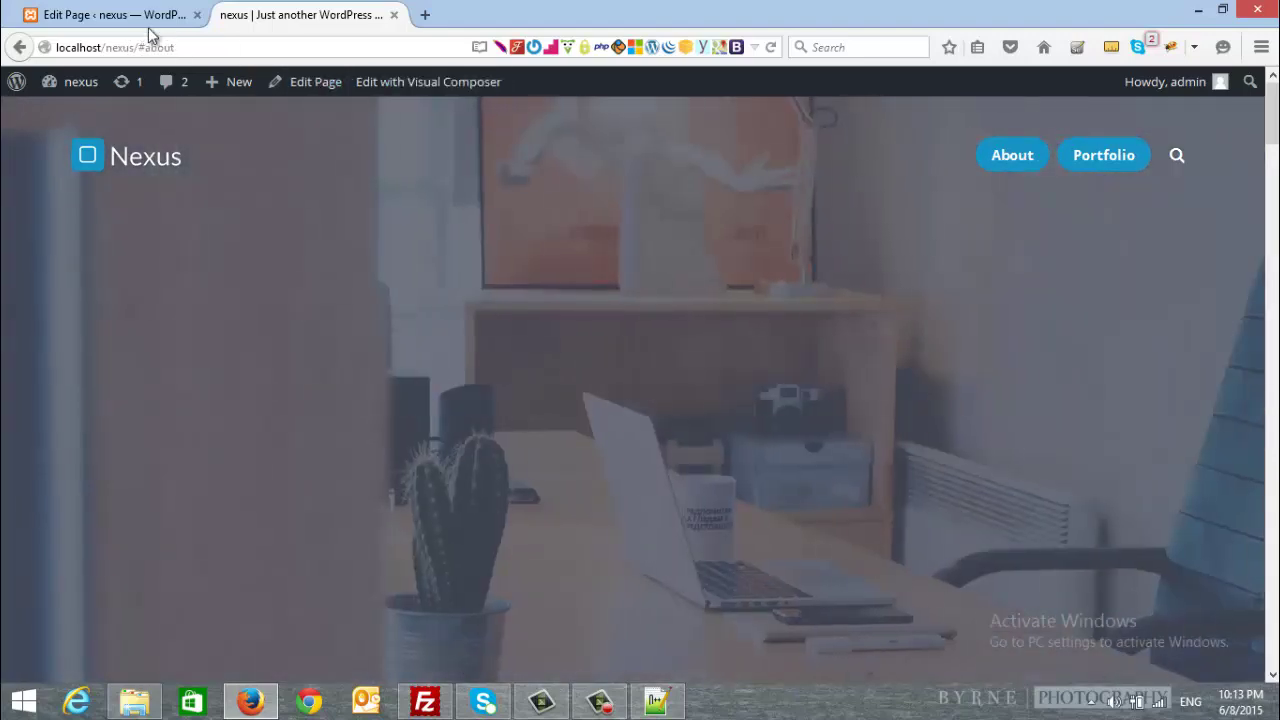
click(118, 15)
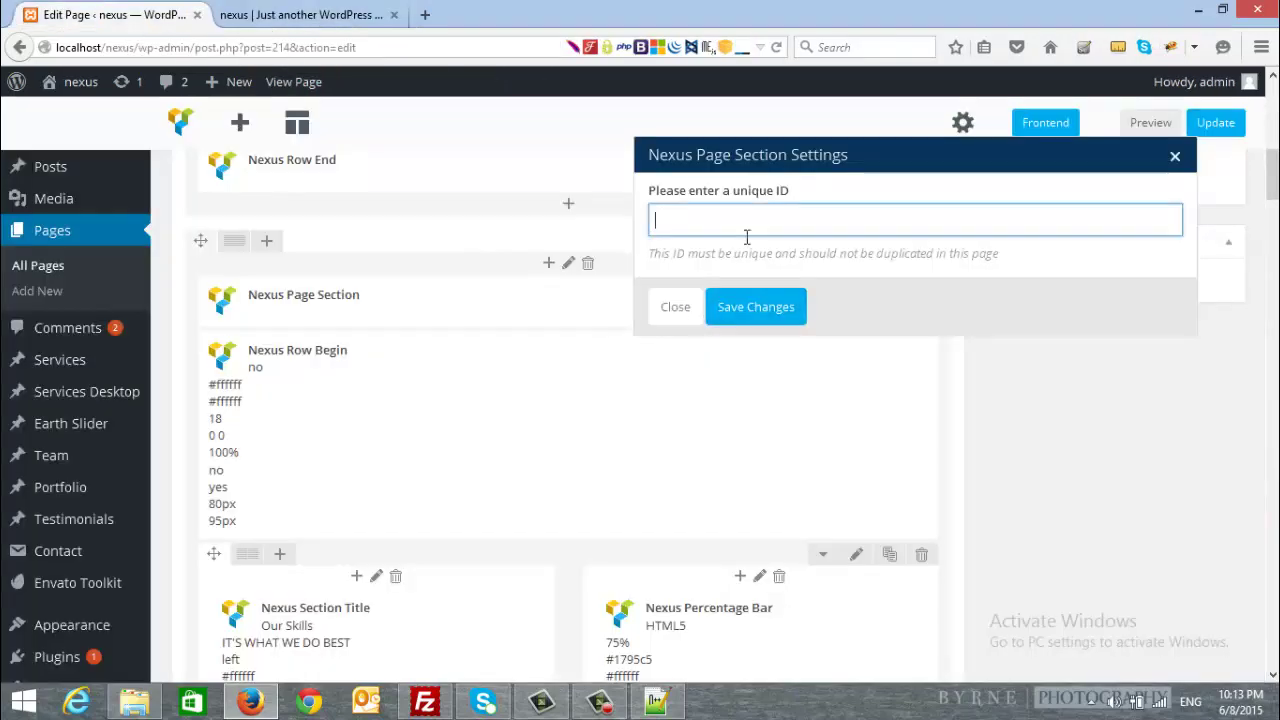
Step: Enter 'about' as the first section's unique ID and save it
text(about)
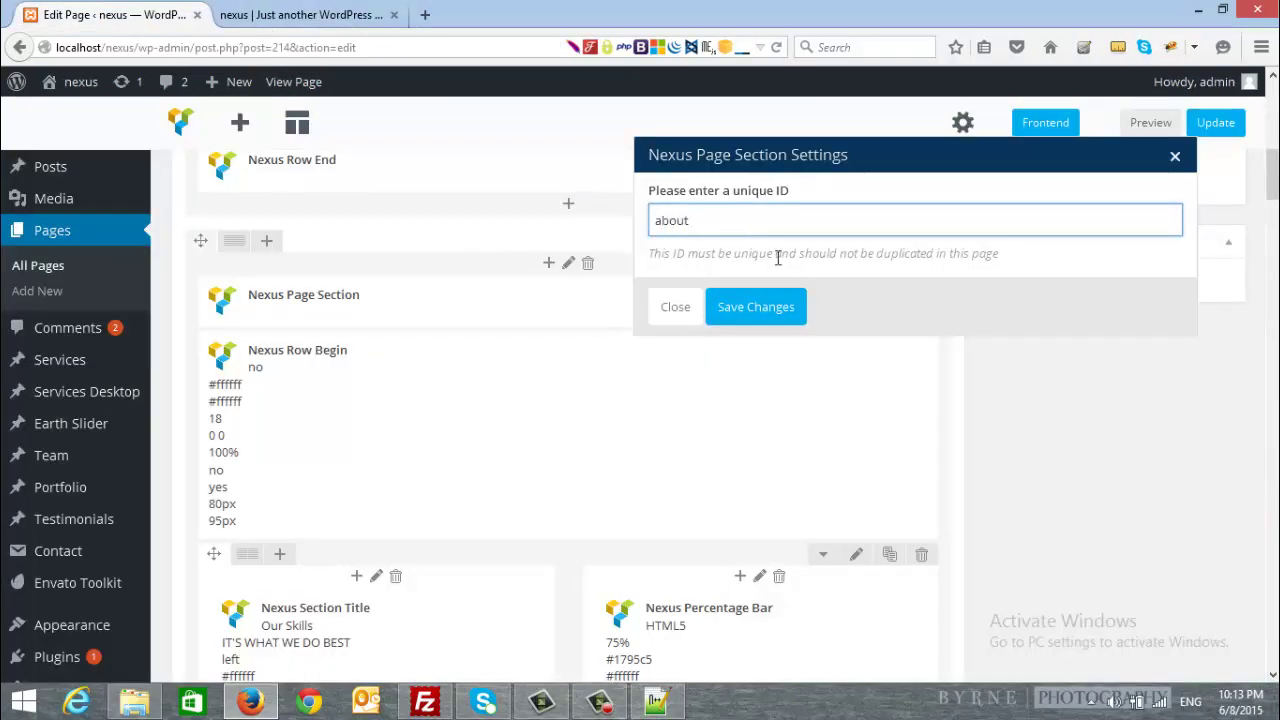
click(745, 308)
scroll(607, 475, down, 3)
scroll(600, 475, down, 10)
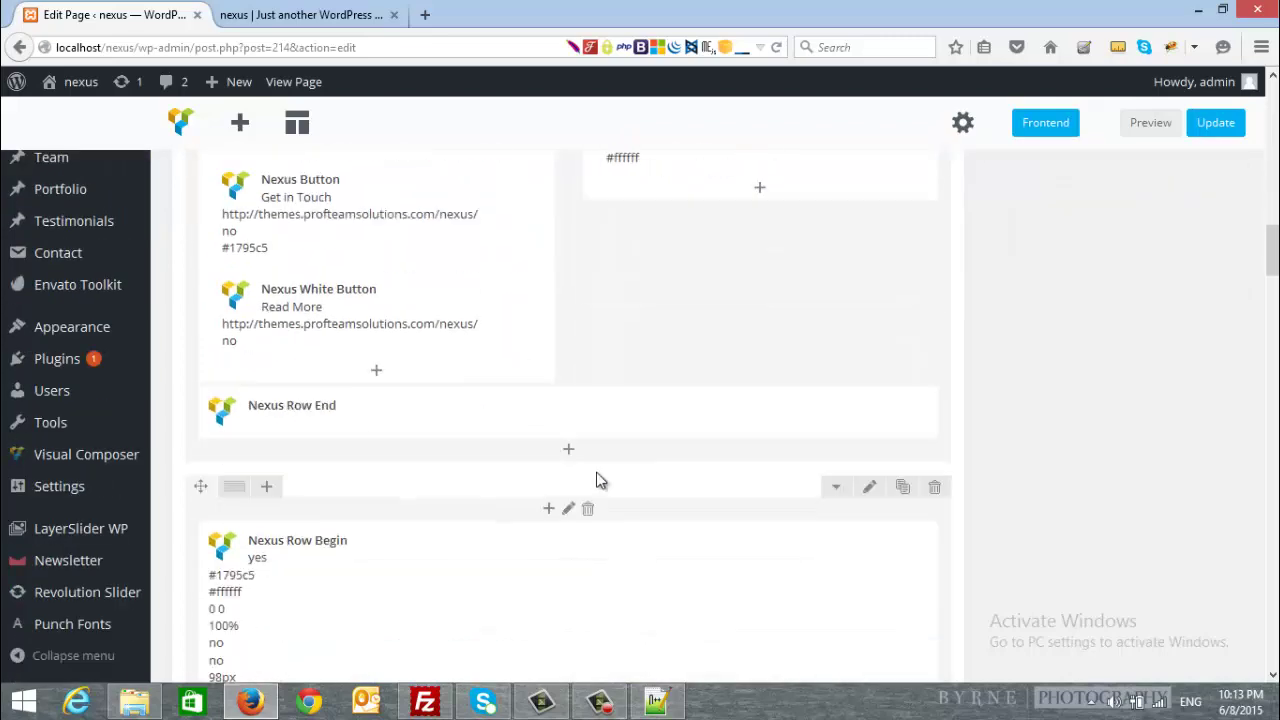
scroll(566, 468, down, 9)
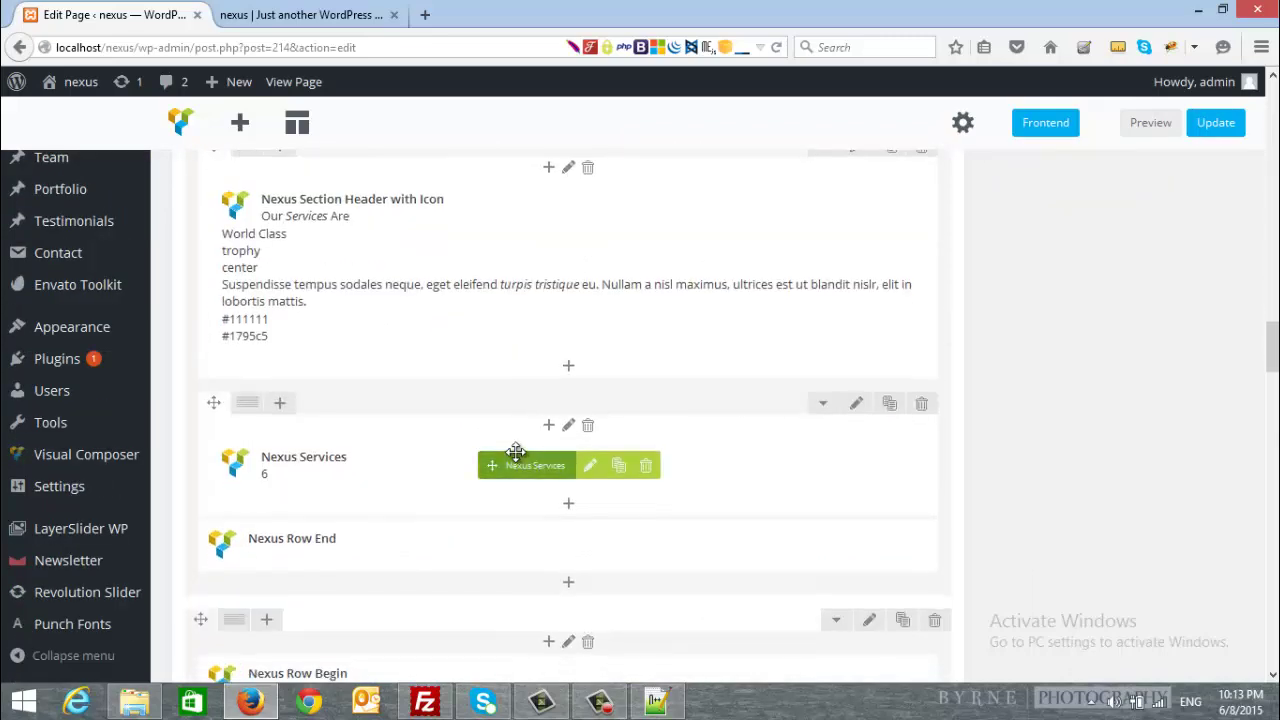
scroll(505, 462, down, 10)
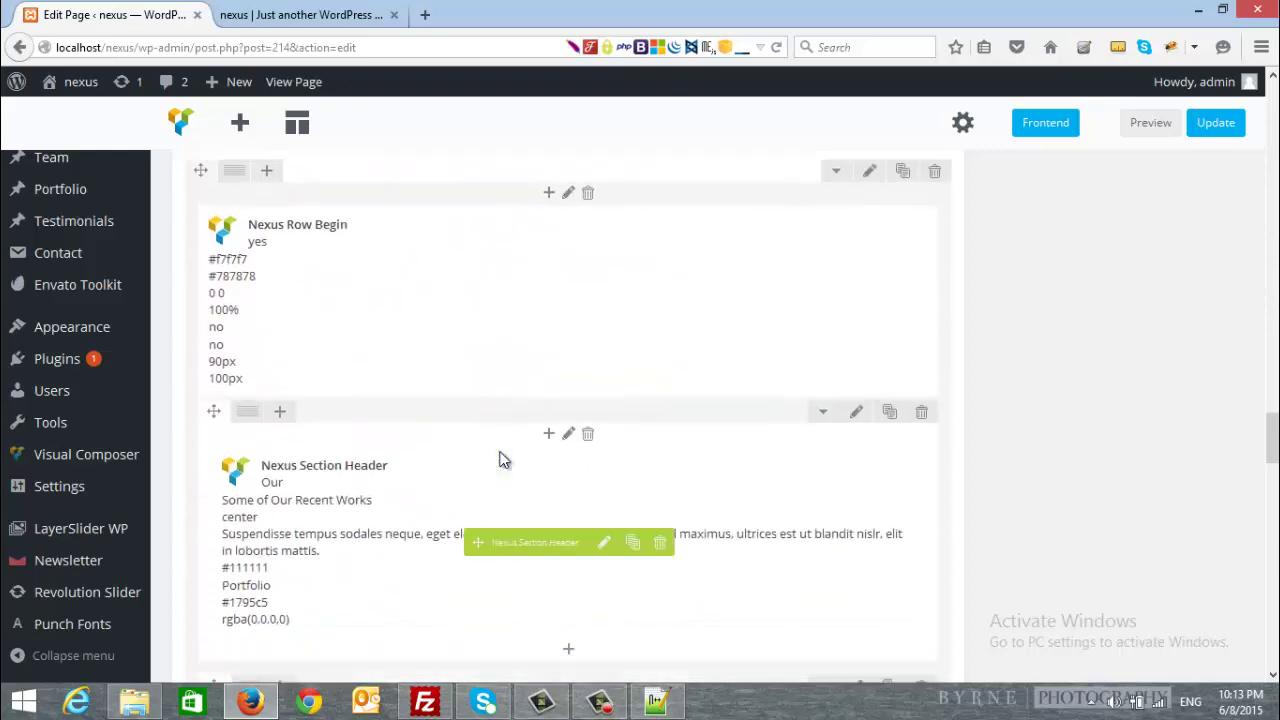
scroll(494, 447, up, 4)
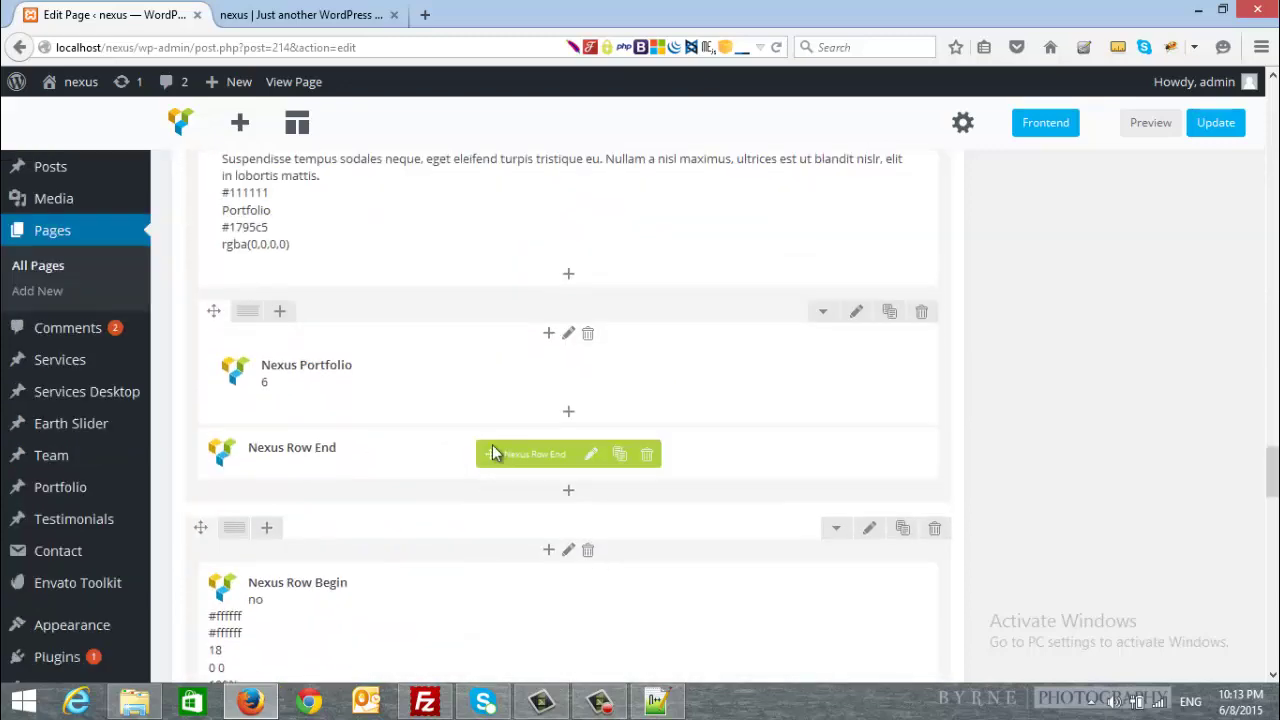
scroll(352, 438, up, 5)
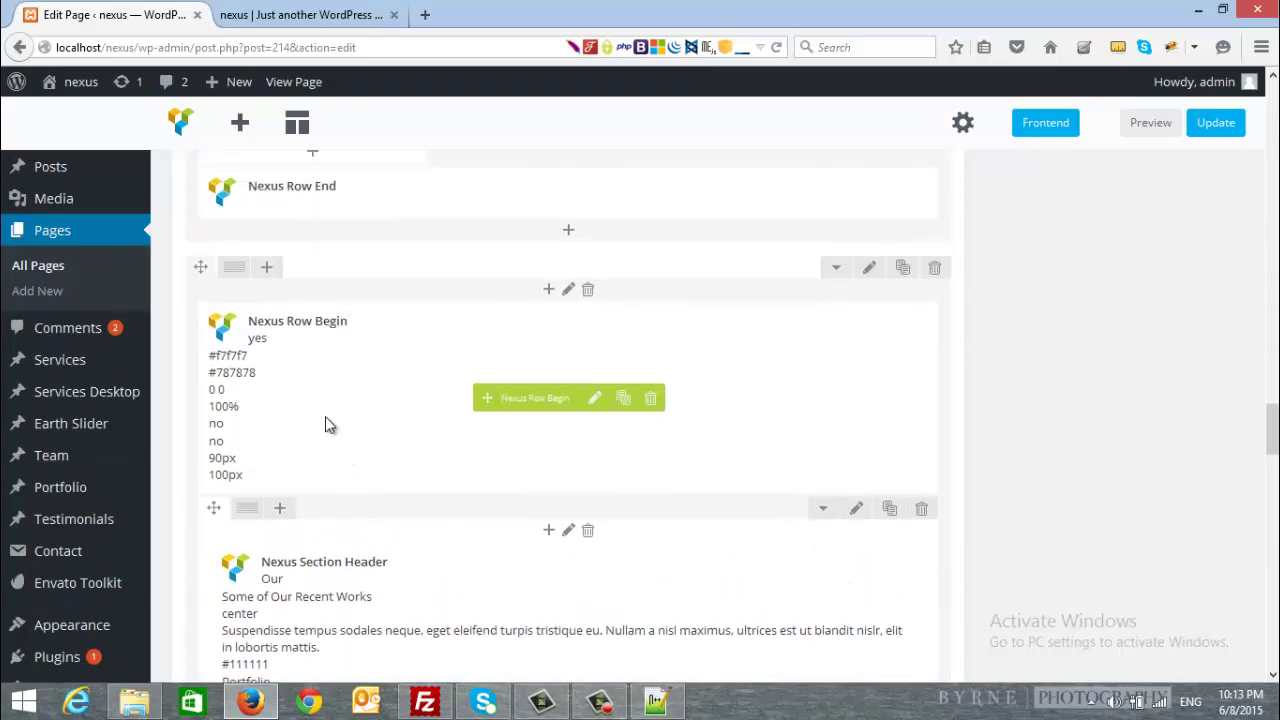
Step: Add a Nexus Page Section above the portfolio row with unique ID 'portfolio' and save it
click(541, 311)
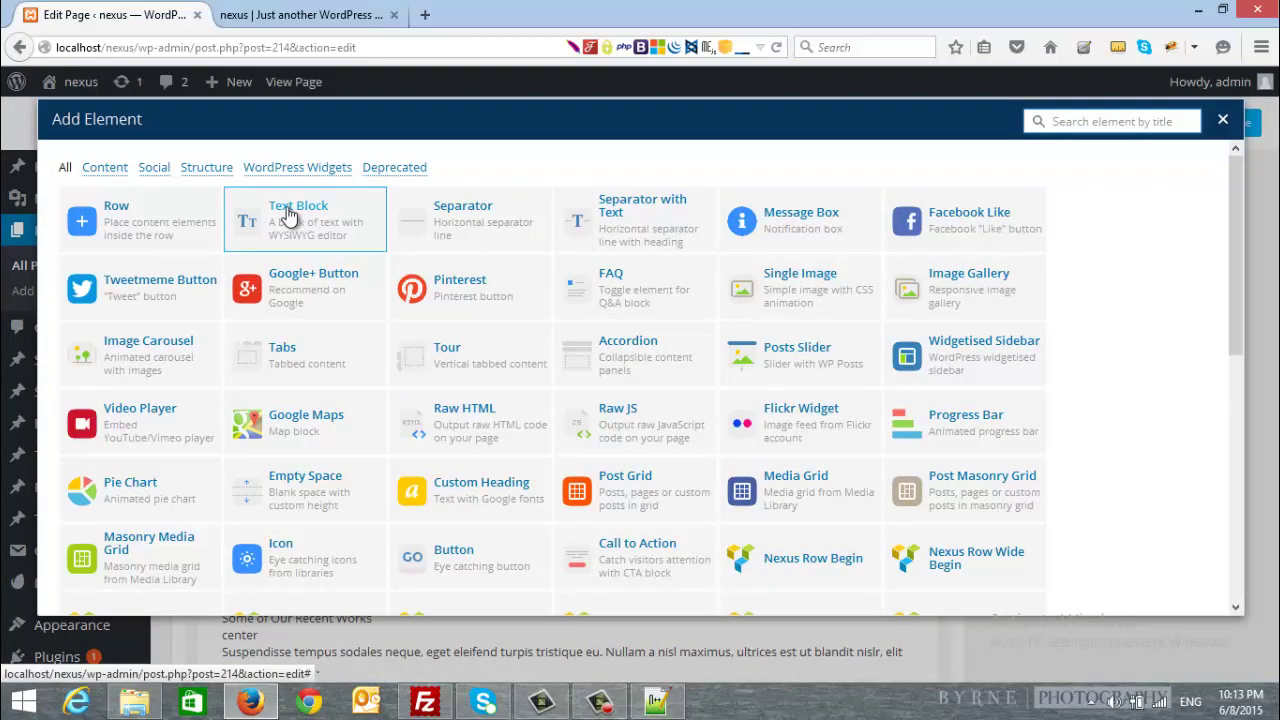
text(section)
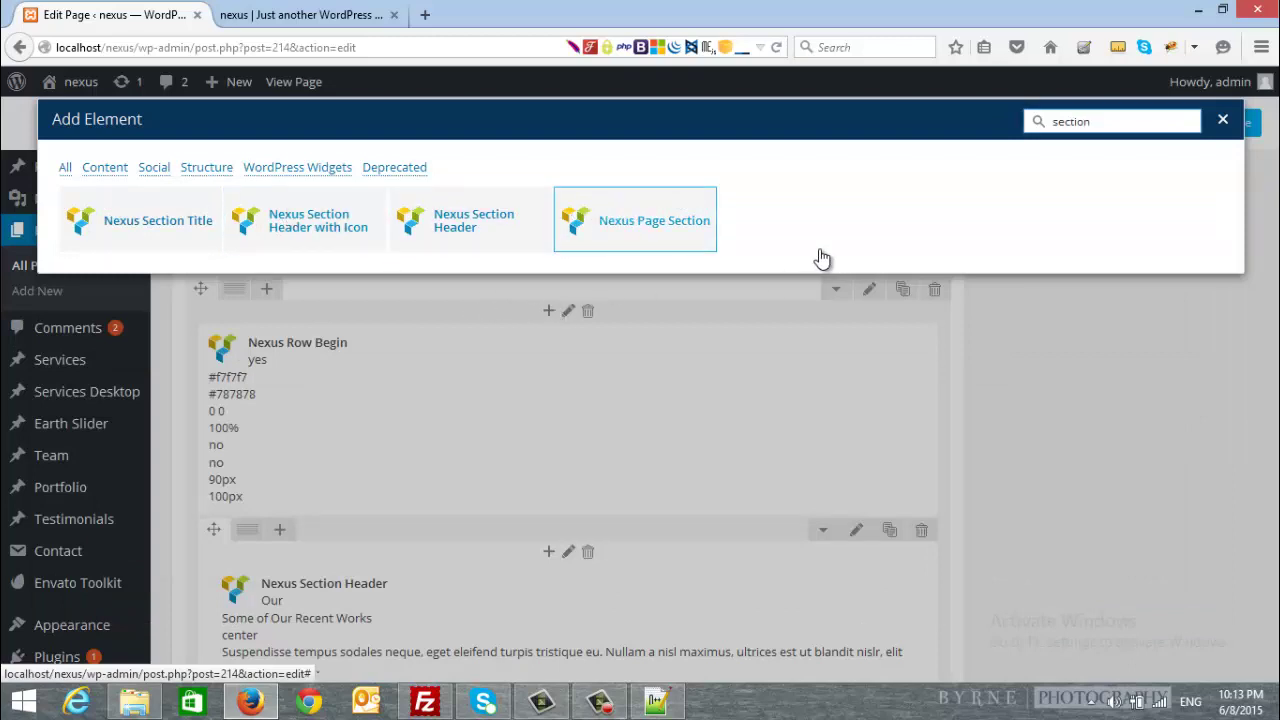
click(700, 240)
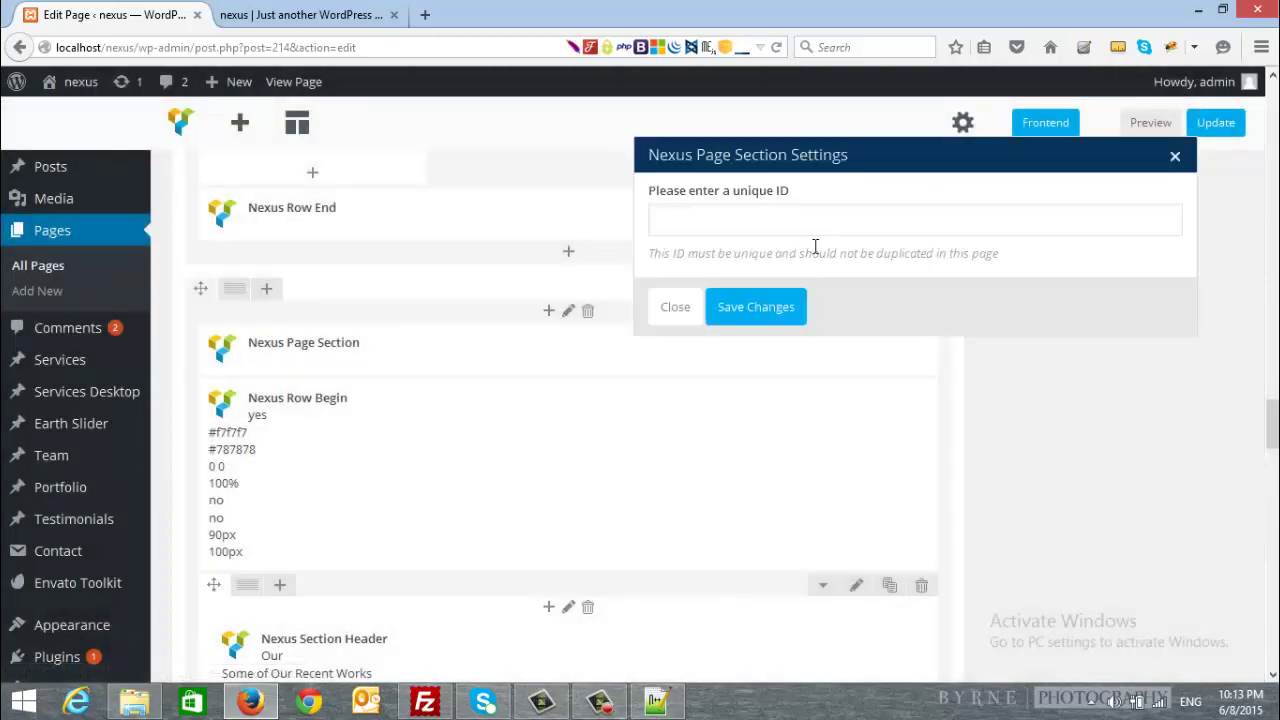
click(815, 216)
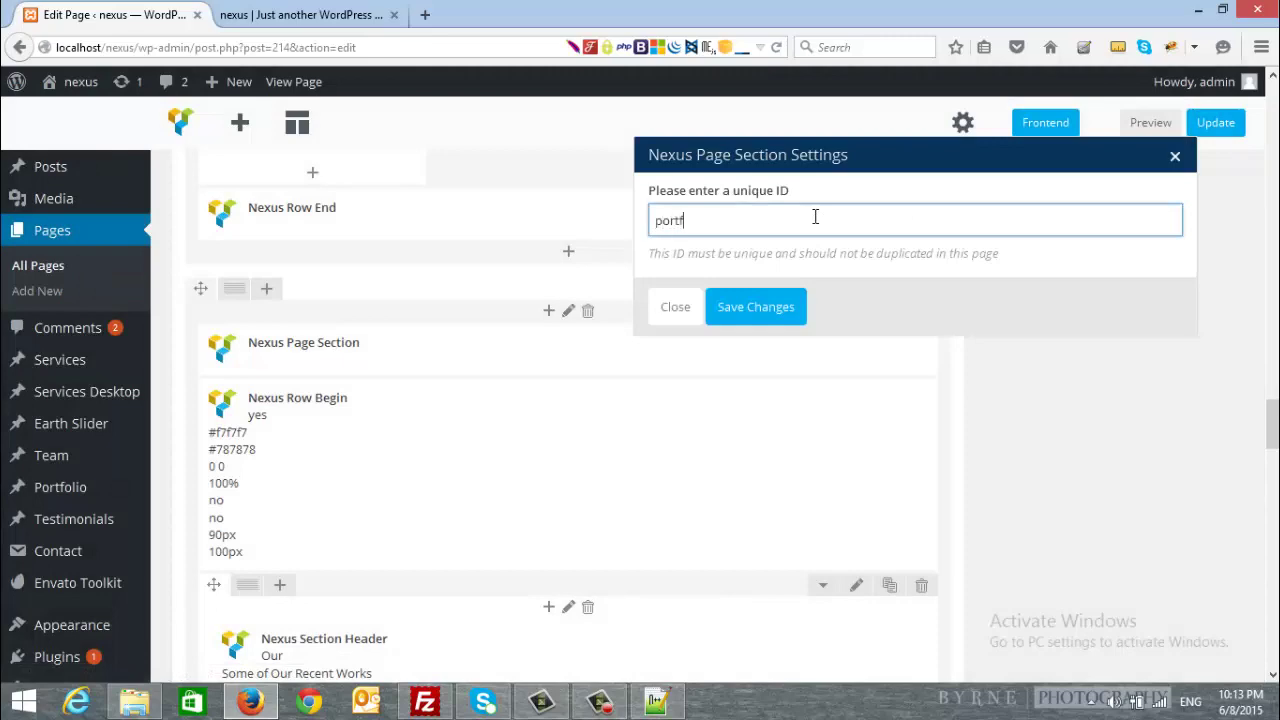
text(portfolio)
click(790, 310)
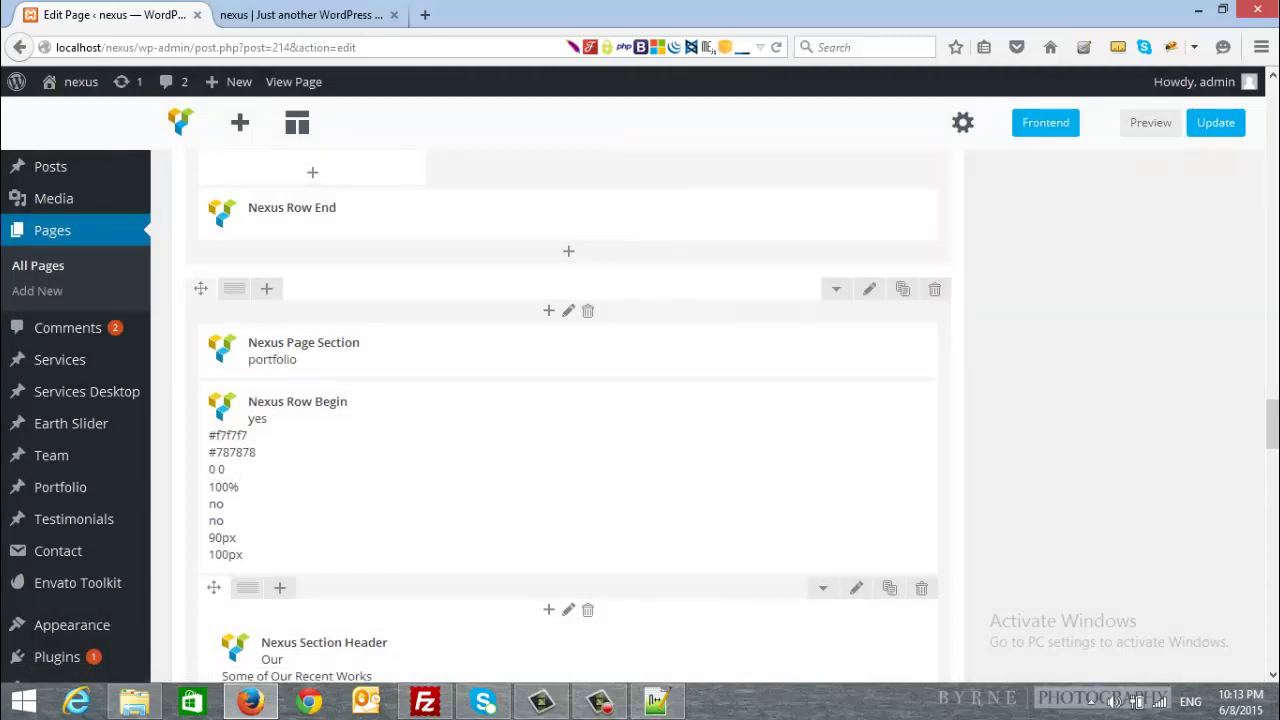
Step: Update the Home page and reload localhost/nexus/ on the live site without the #about anchor
scroll(1255, 440, up, 15)
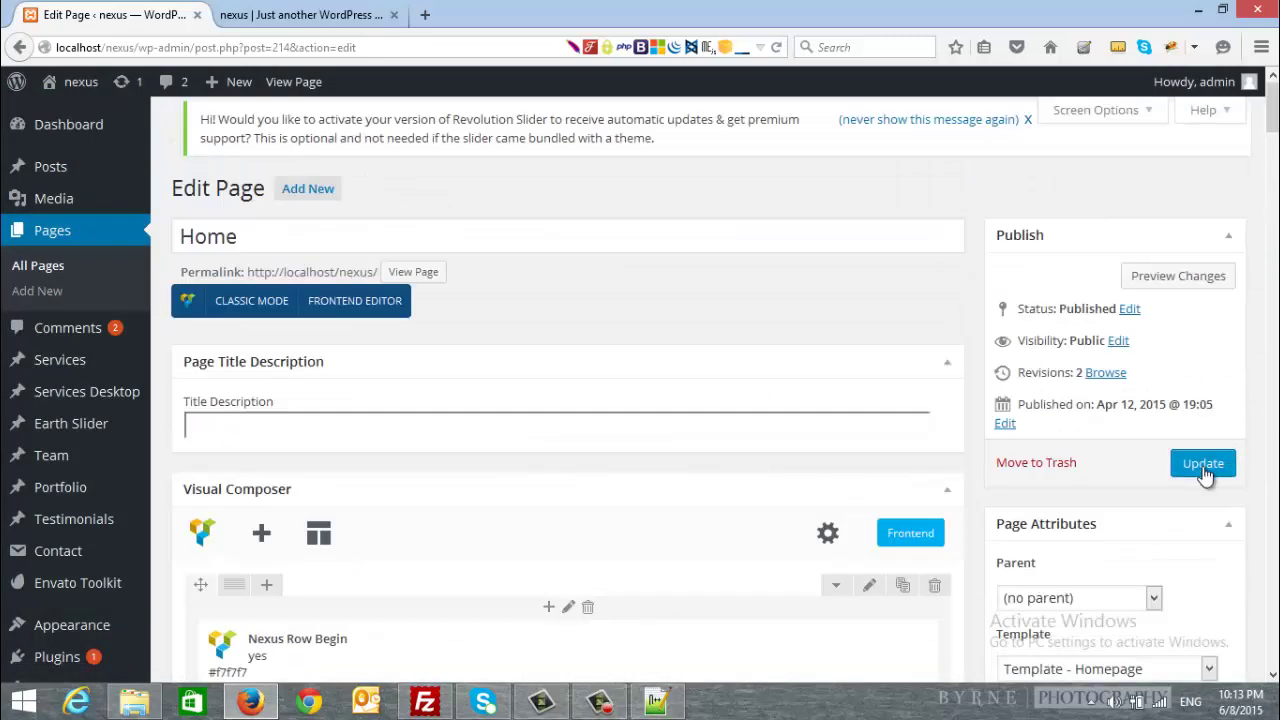
click(1203, 465)
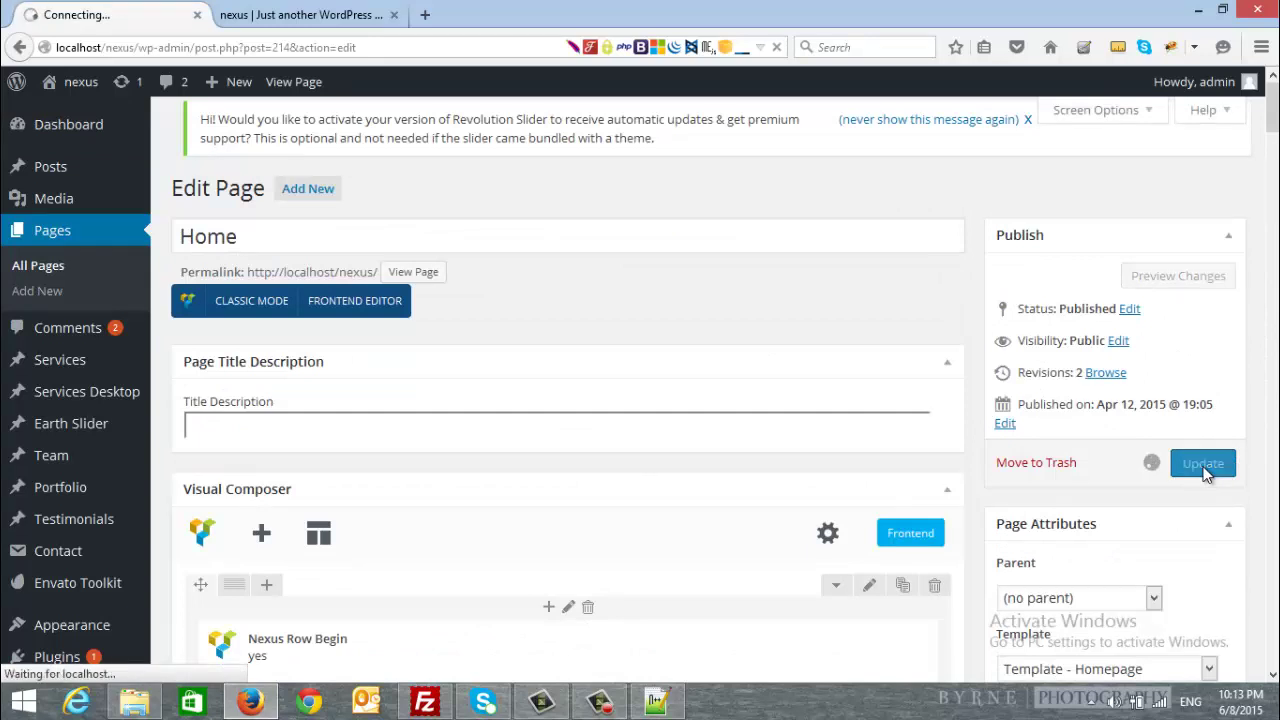
click(386, 16)
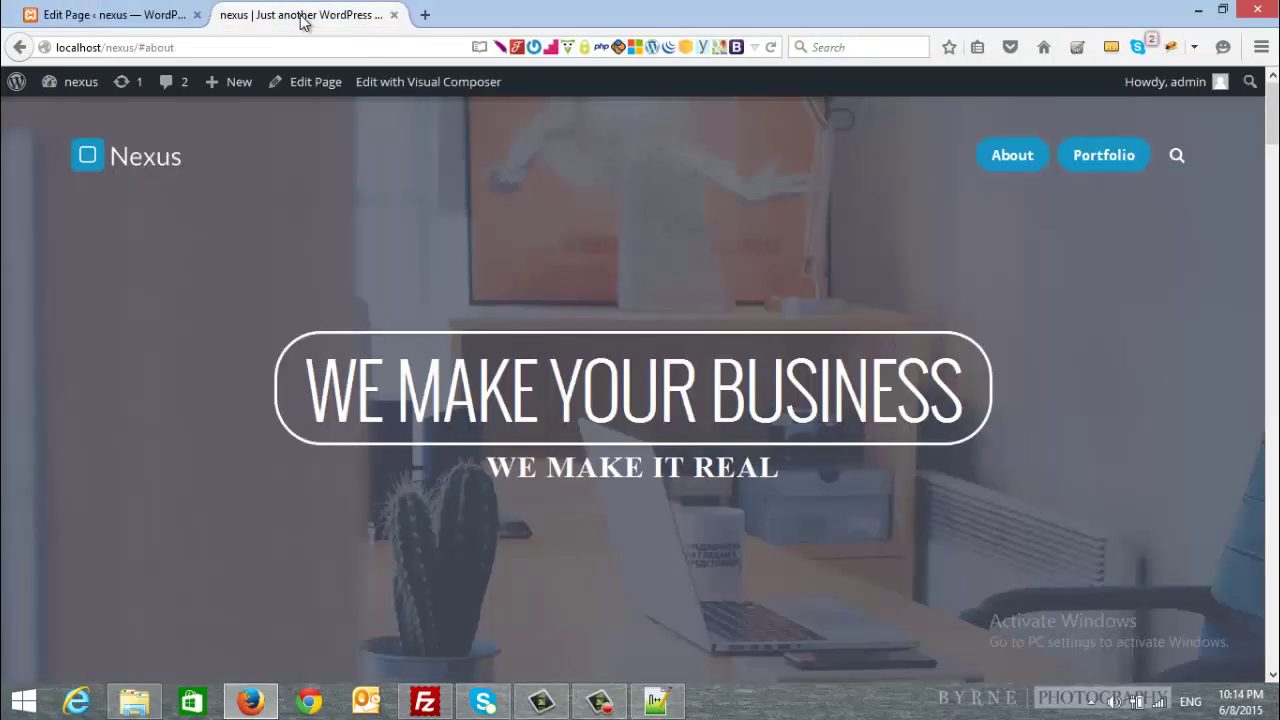
drag(175, 47, 138, 50)
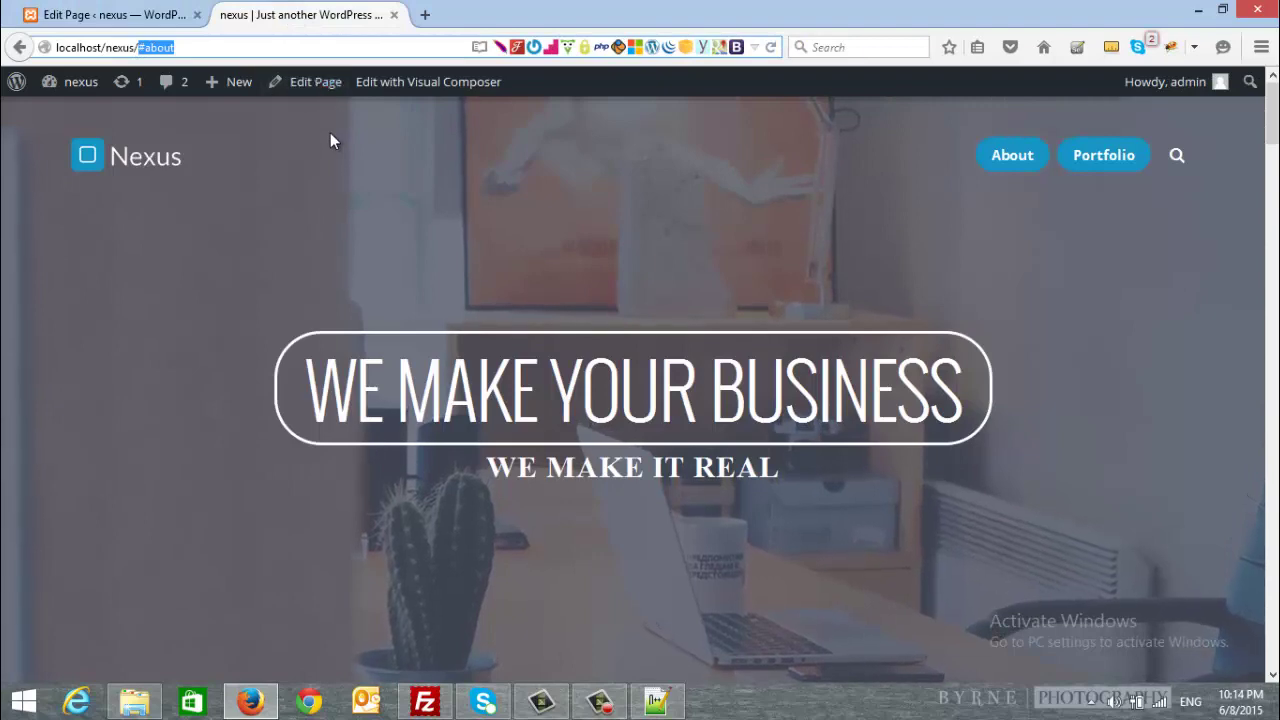
key(BackSpace)
key(Return)
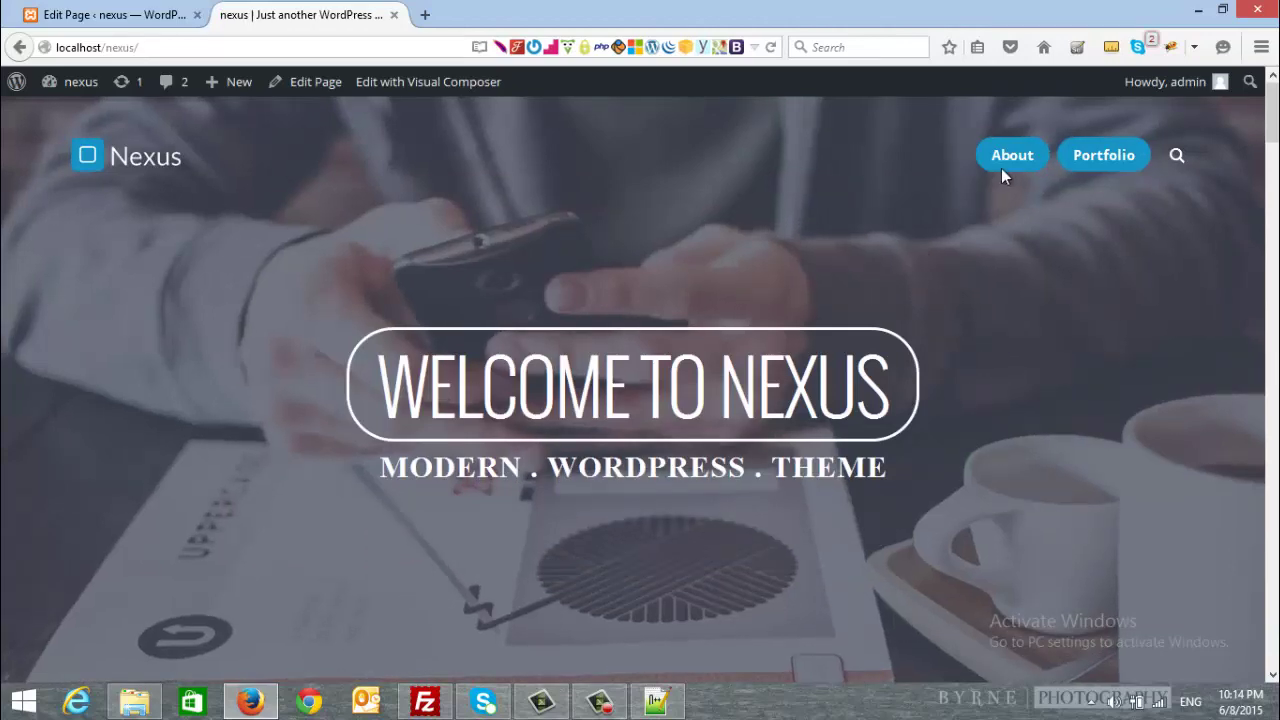
Step: Verify the About and Portfolio header links scroll to their sections, then return to the editor
click(1018, 158)
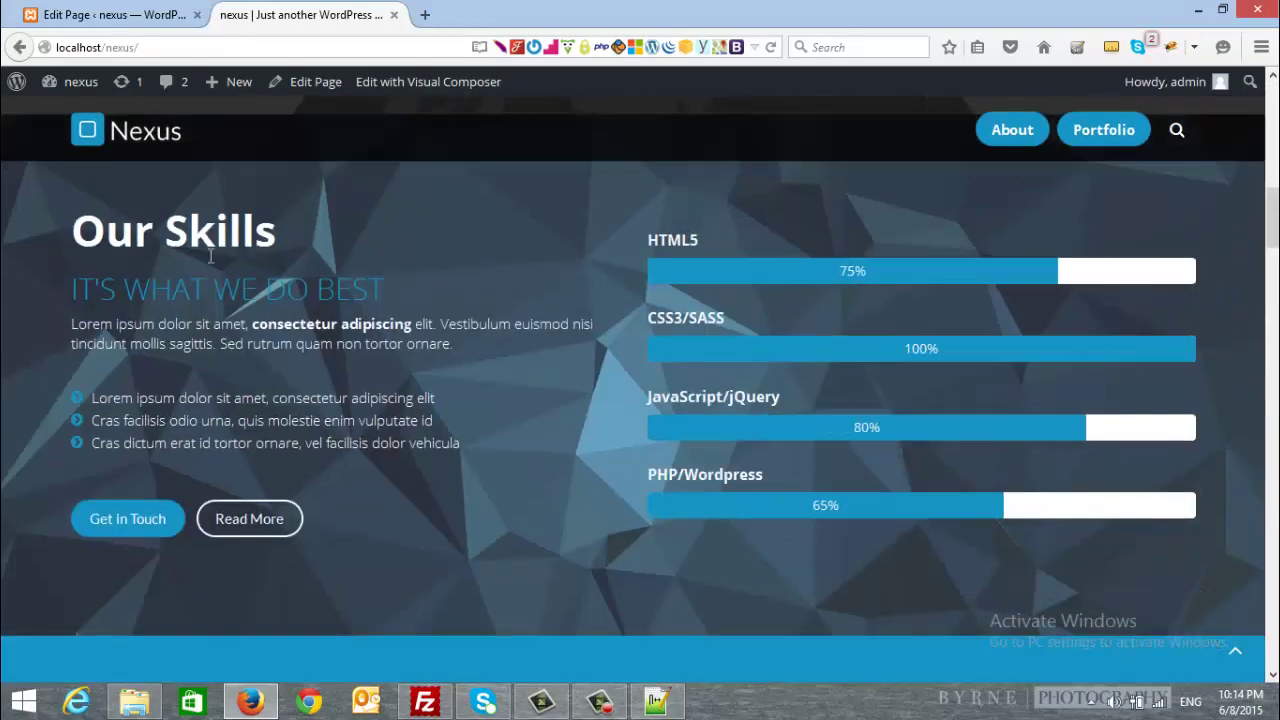
click(1121, 140)
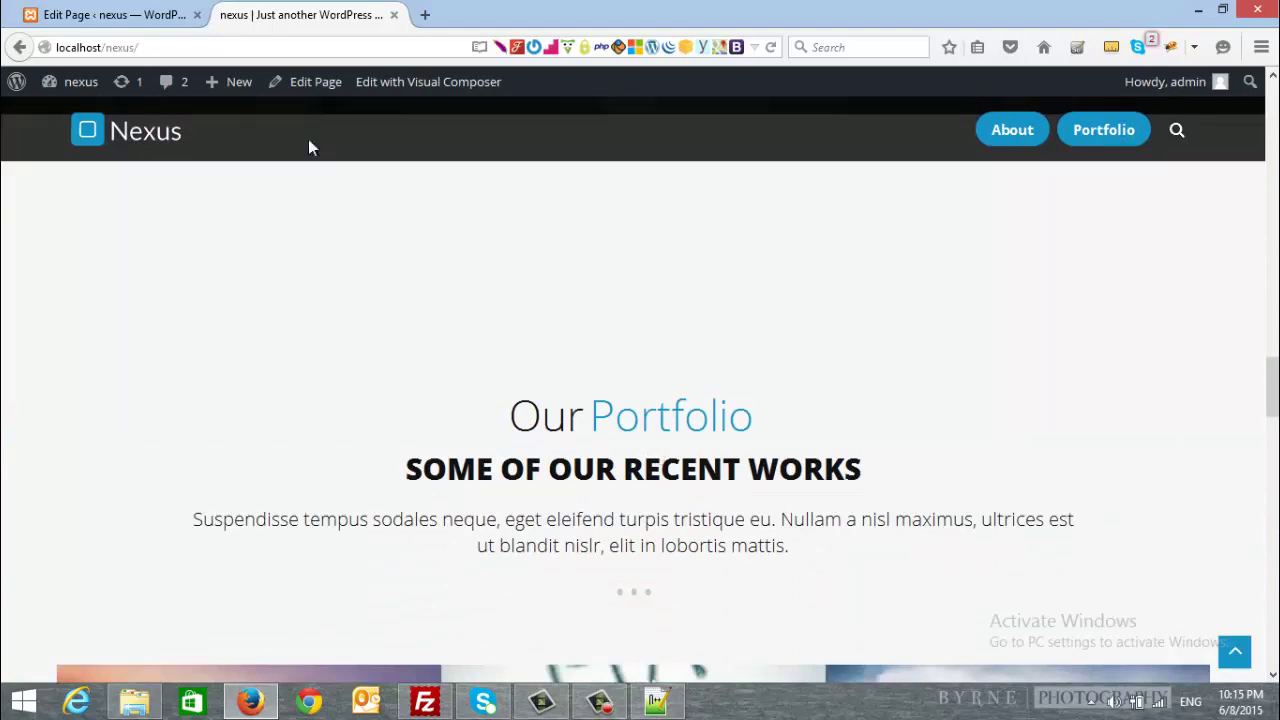
click(90, 14)
scroll(167, 305, down, 4)
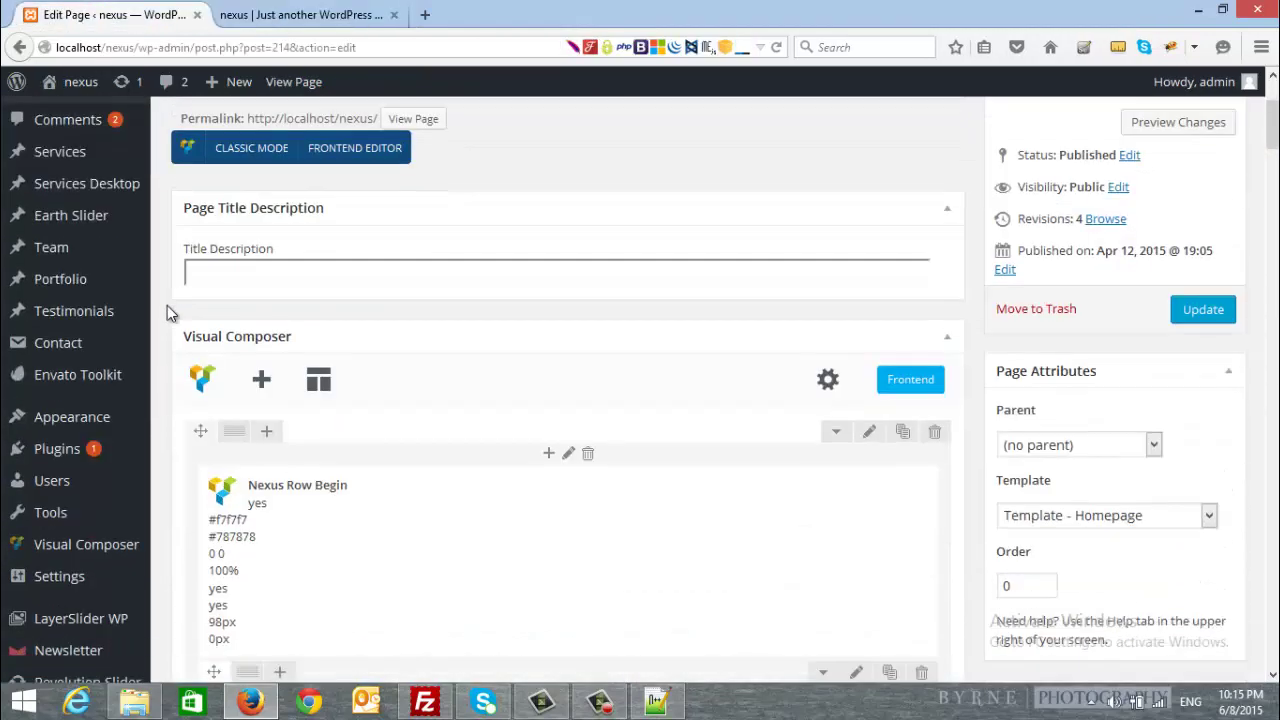